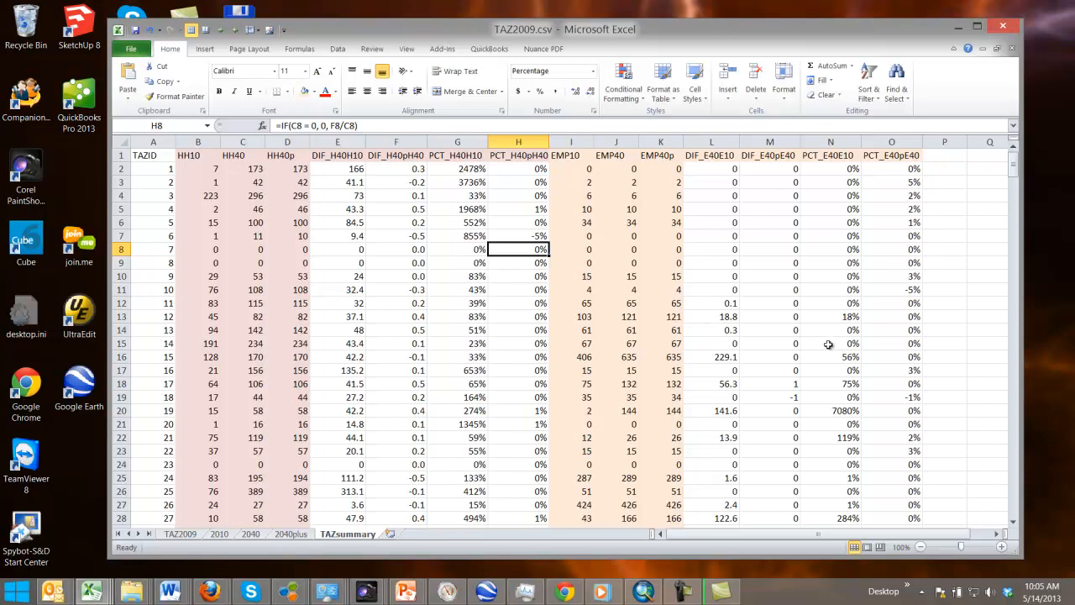
- Freeze the TAZsummary sheet's panes at cell B3, keeping the first two rows and the TAZID column in view
left_click(208, 170)
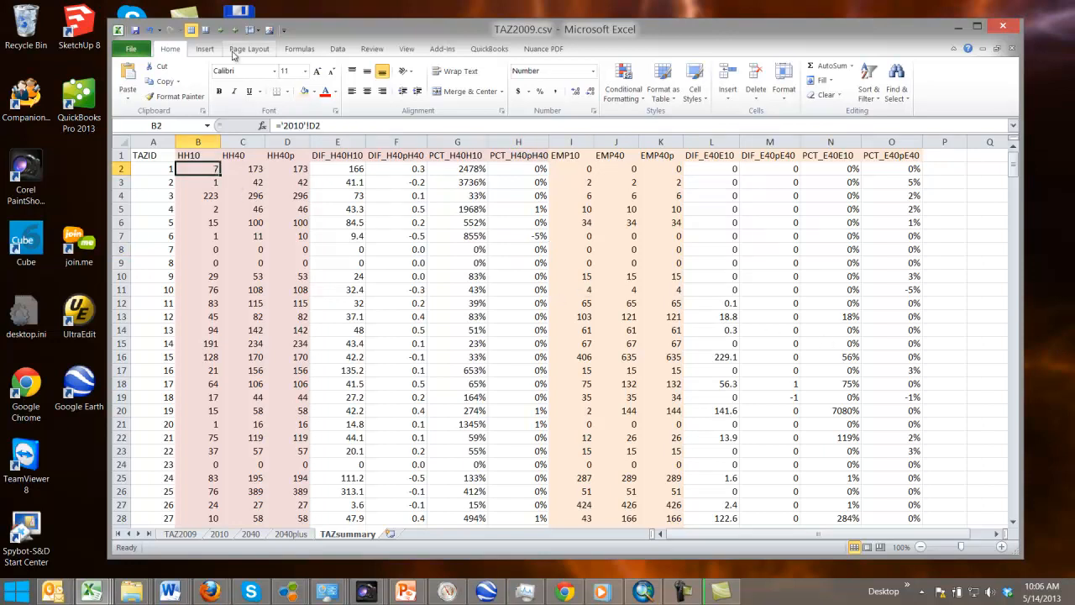
left_click(205, 185)
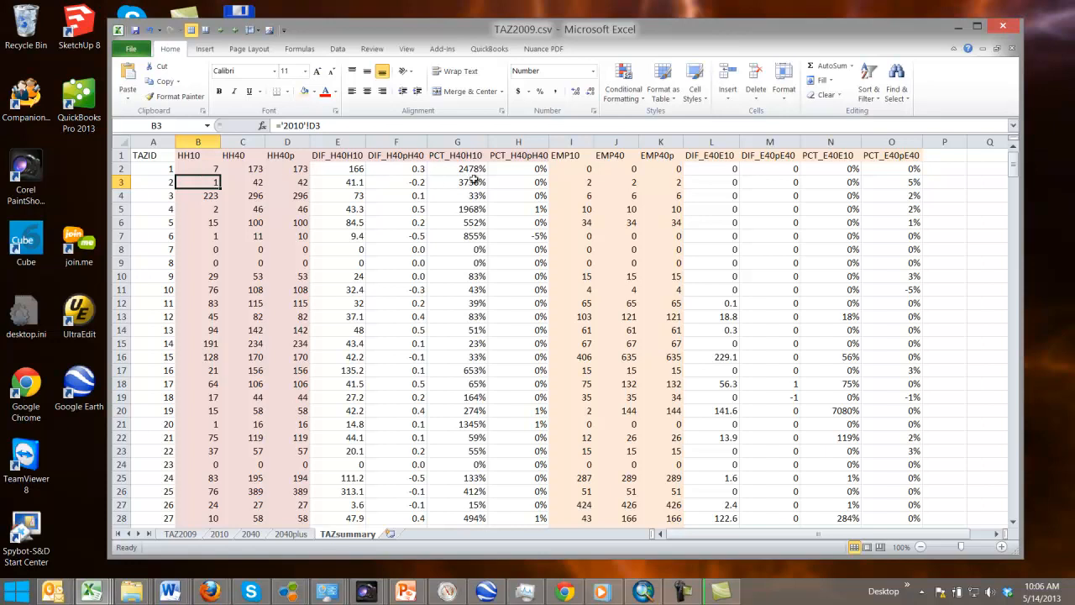
left_click(252, 30)
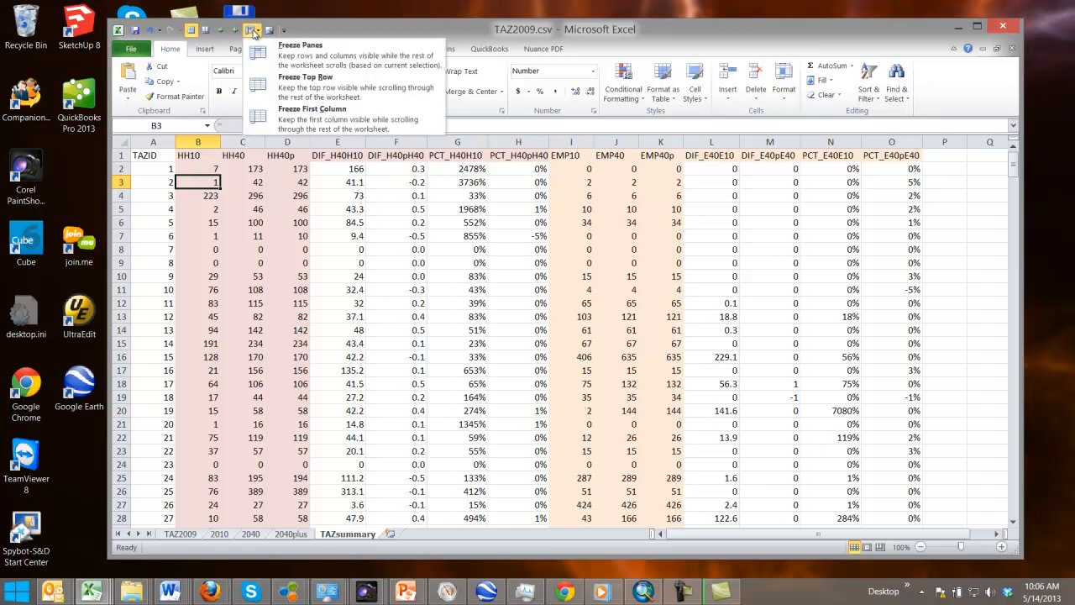
left_click(290, 51)
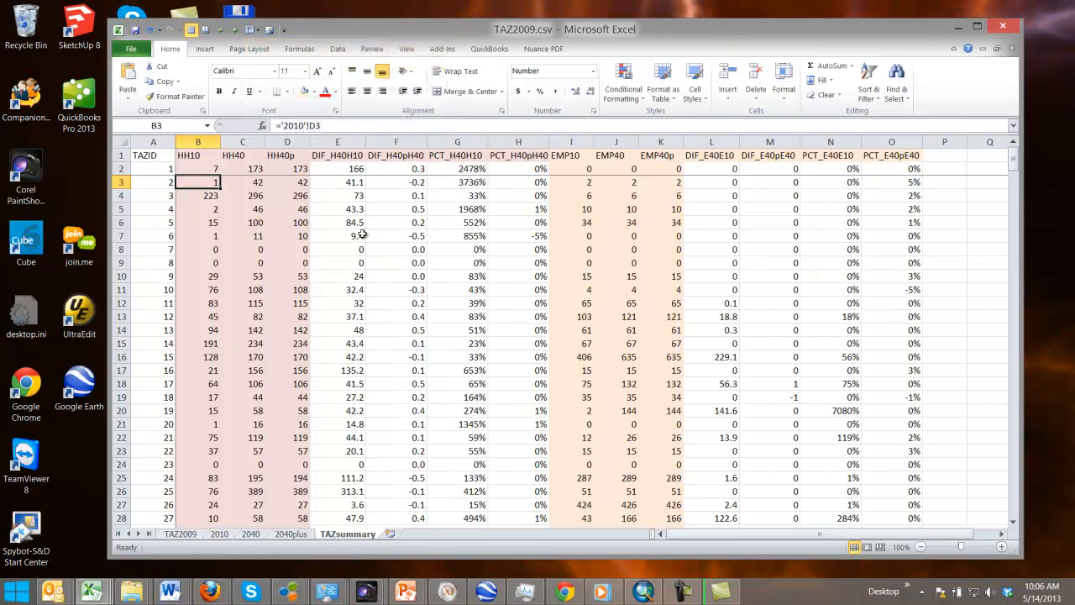
left_click(414, 169)
left_click(459, 171)
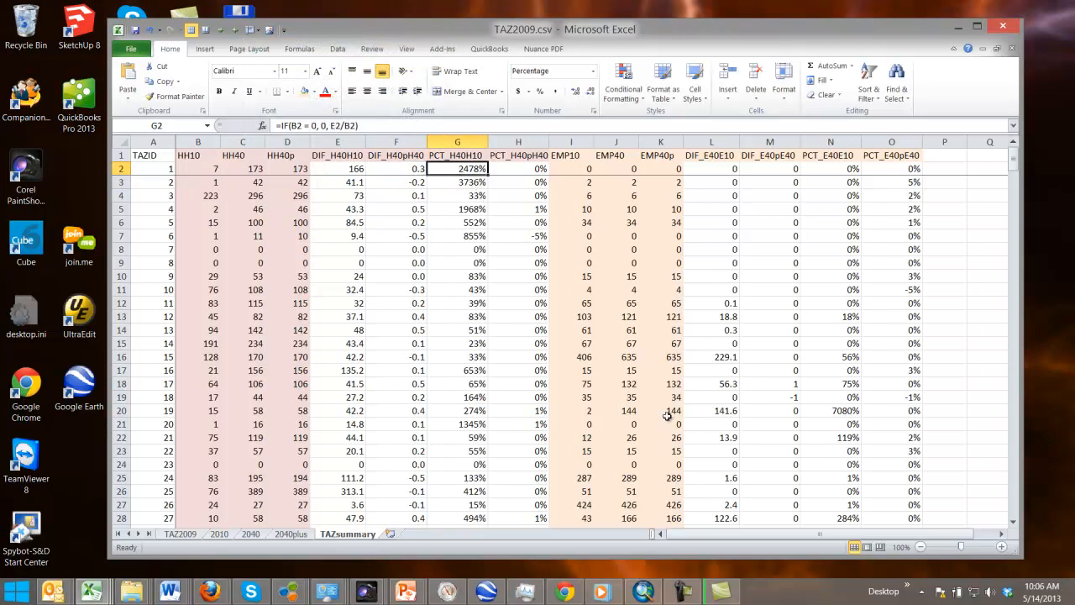
left_click(802, 276)
left_click(948, 197)
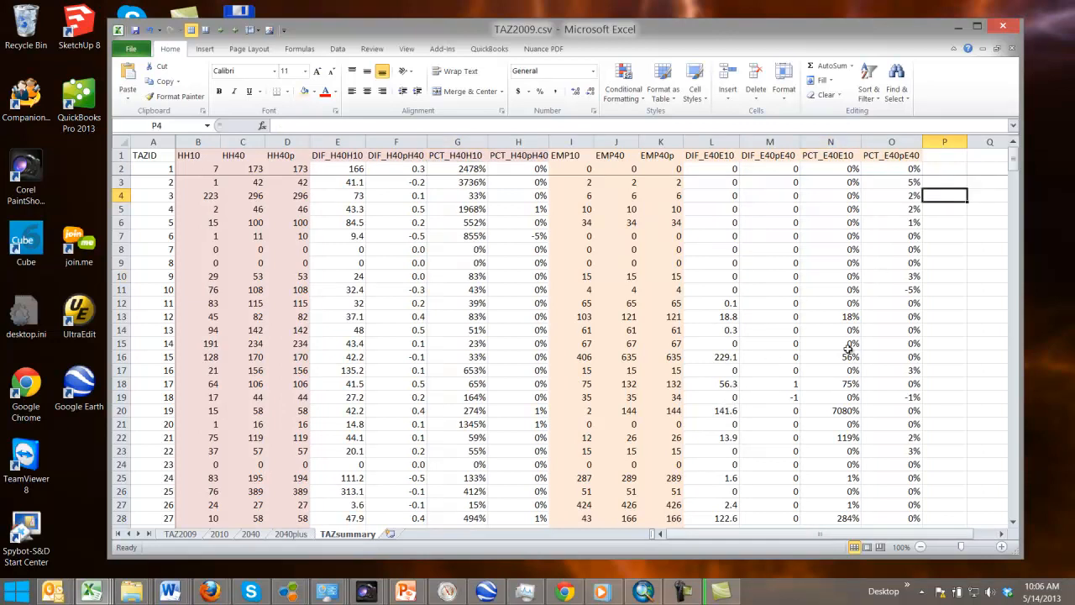
left_click_drag(164, 182, 163, 341)
left_click(211, 263)
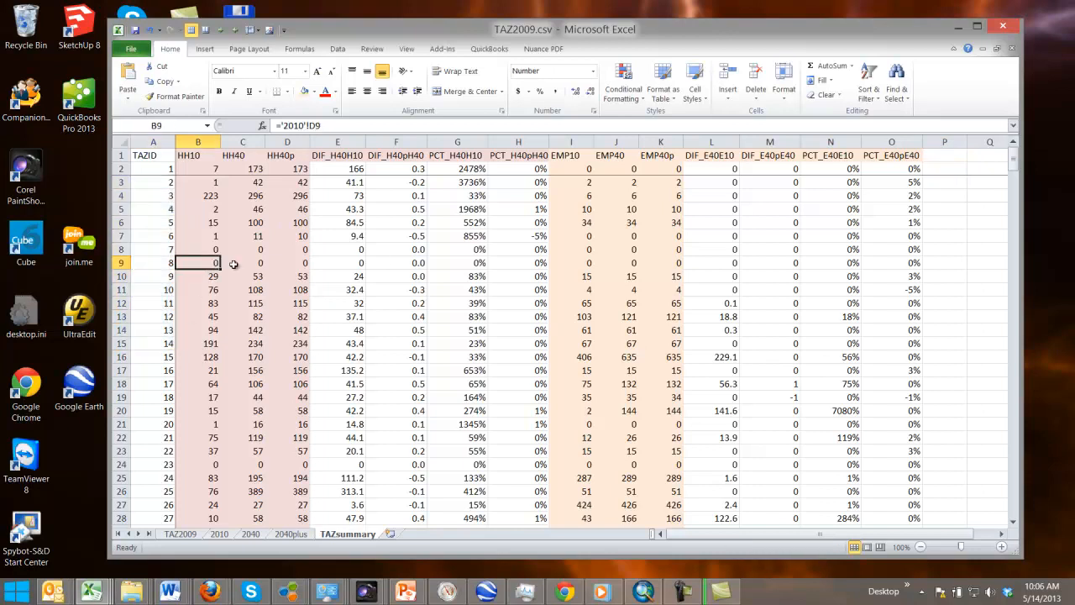
- Start a VLOOKUP formula in cell P2 of TAZsummary with A2 as the lookup value
left_click(955, 172)
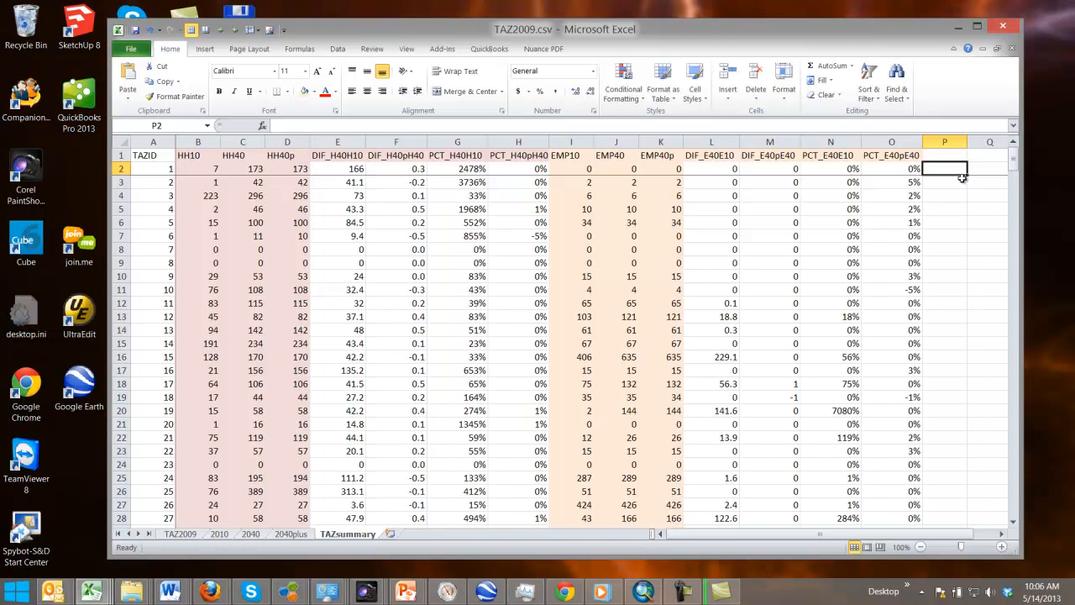
type("=")
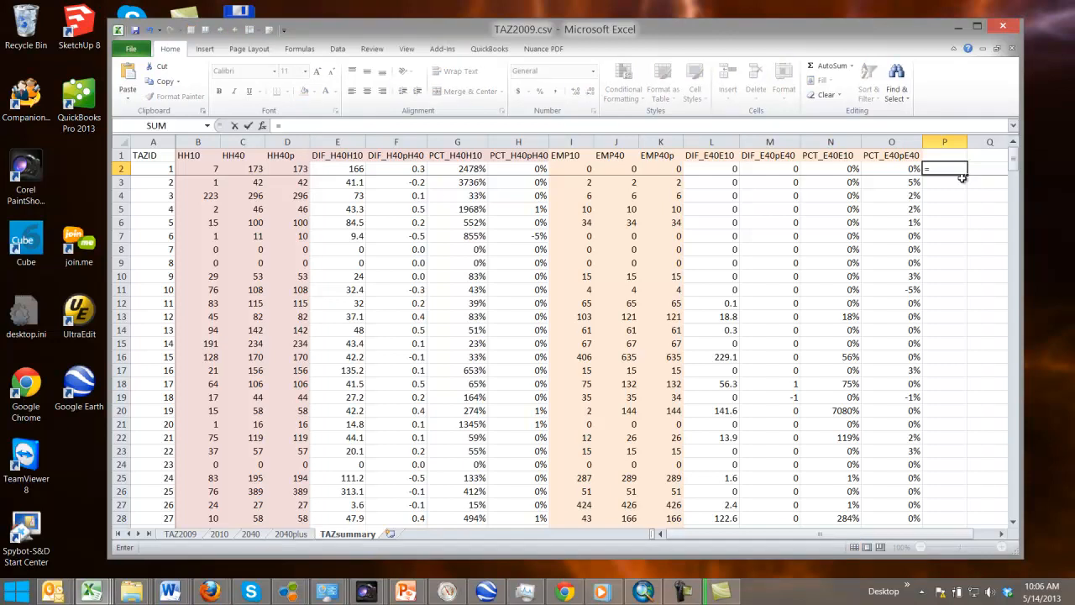
type("vlookup")
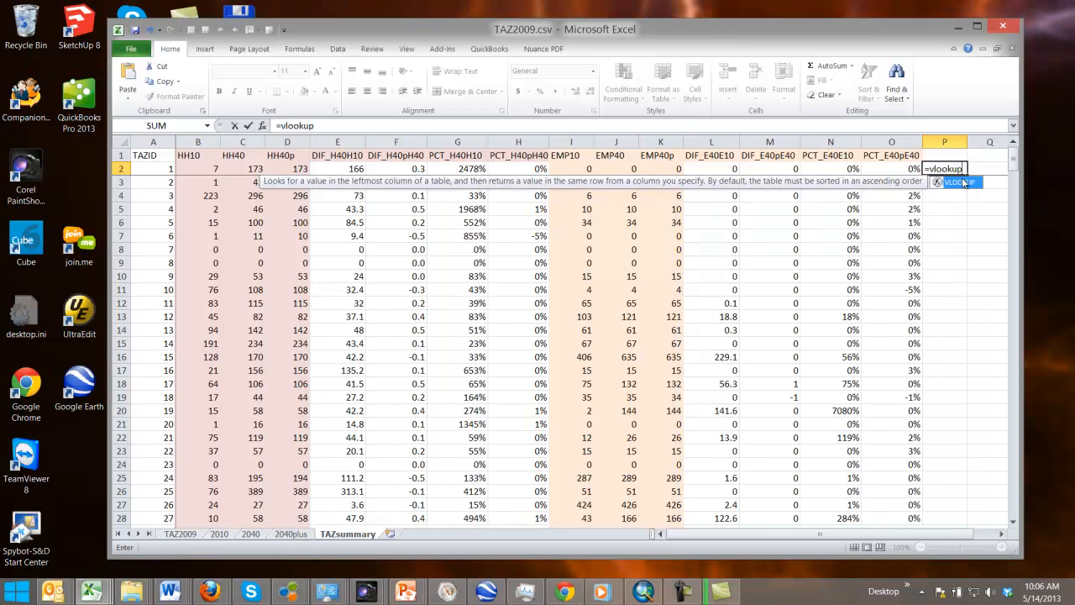
type("(")
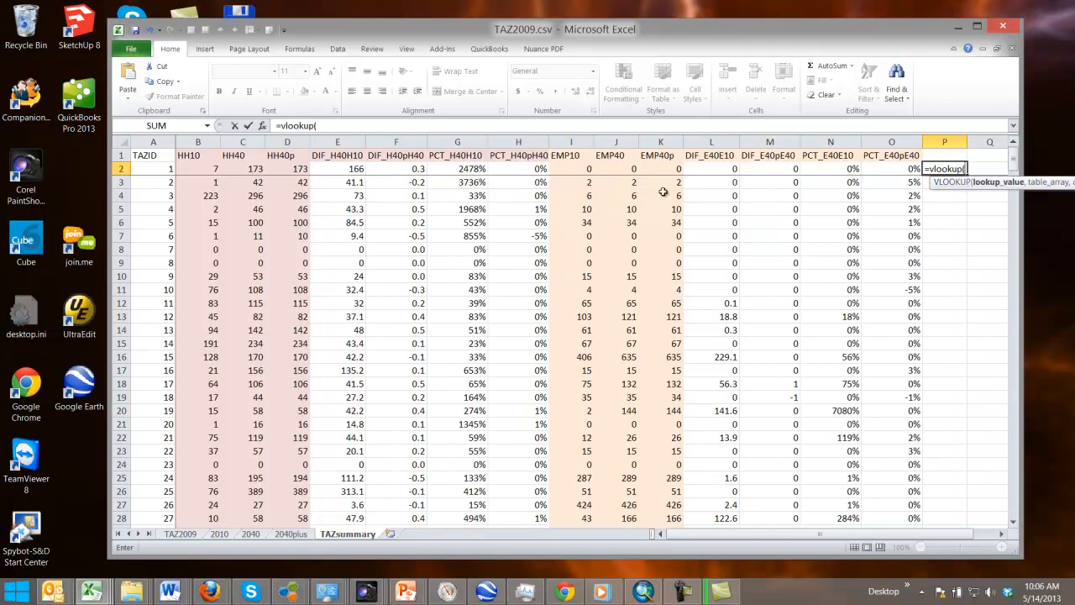
left_click(166, 167)
type(",")
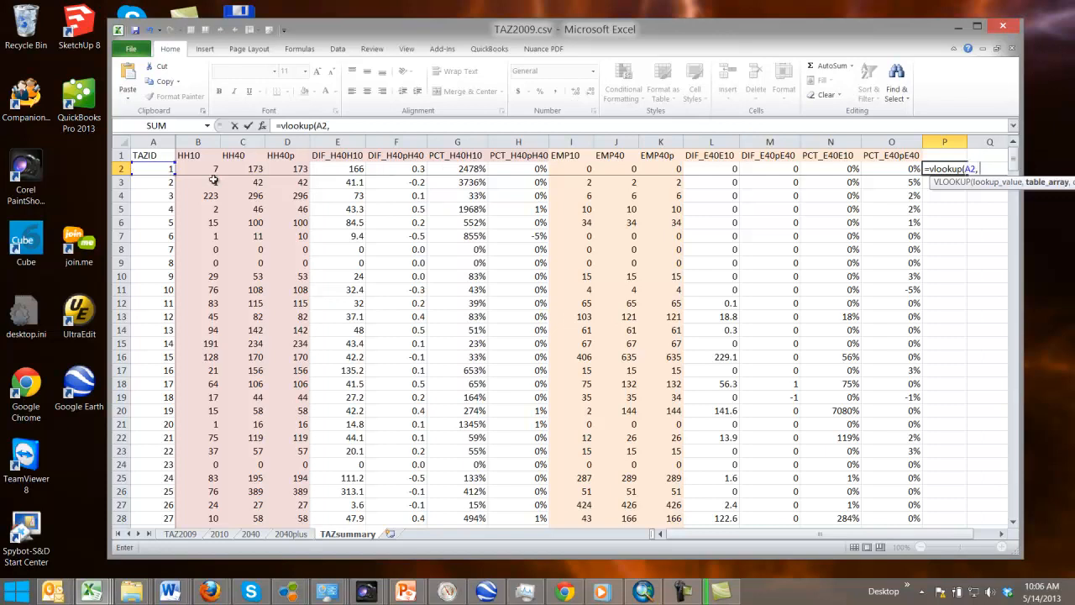
- Complete the VLOOKUP with columns A:D of the TAZ2009 sheet as the table, column index 4 and FALSE for exact match
left_click(181, 535)
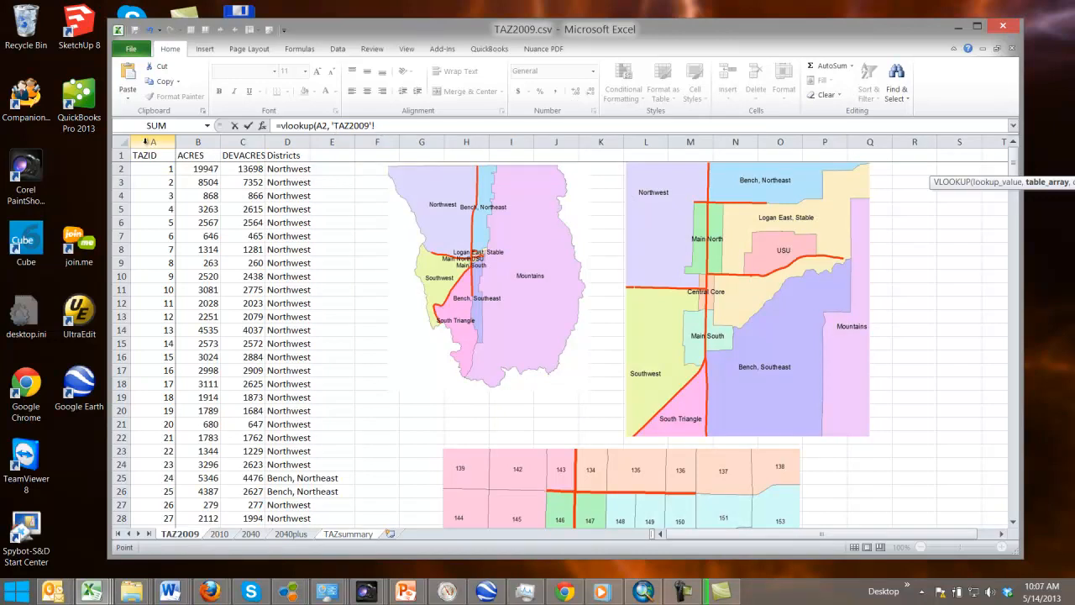
left_click_drag(168, 141, 293, 149)
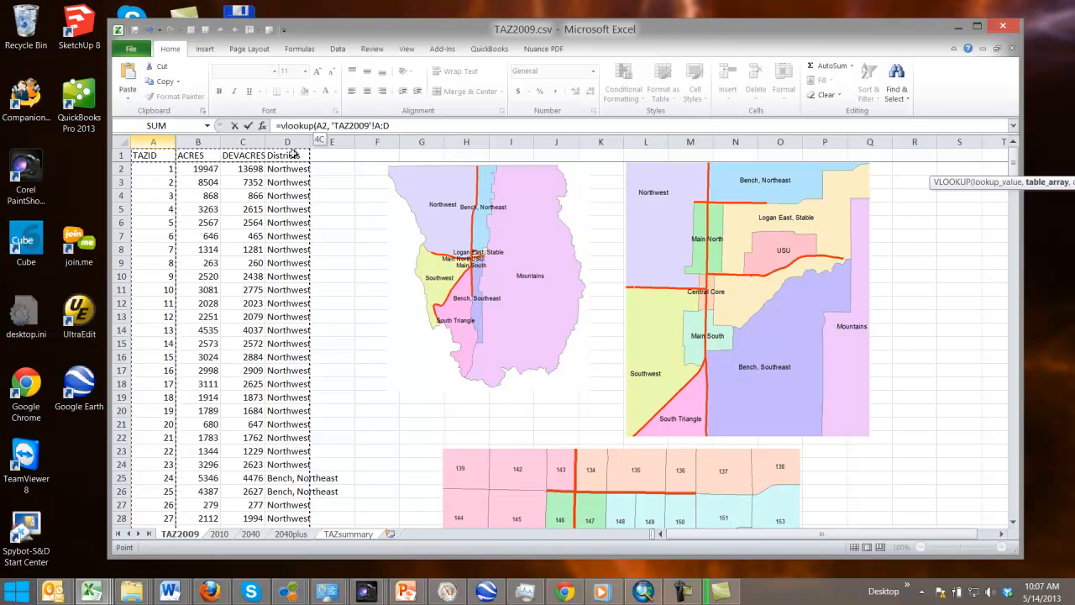
left_click(412, 126)
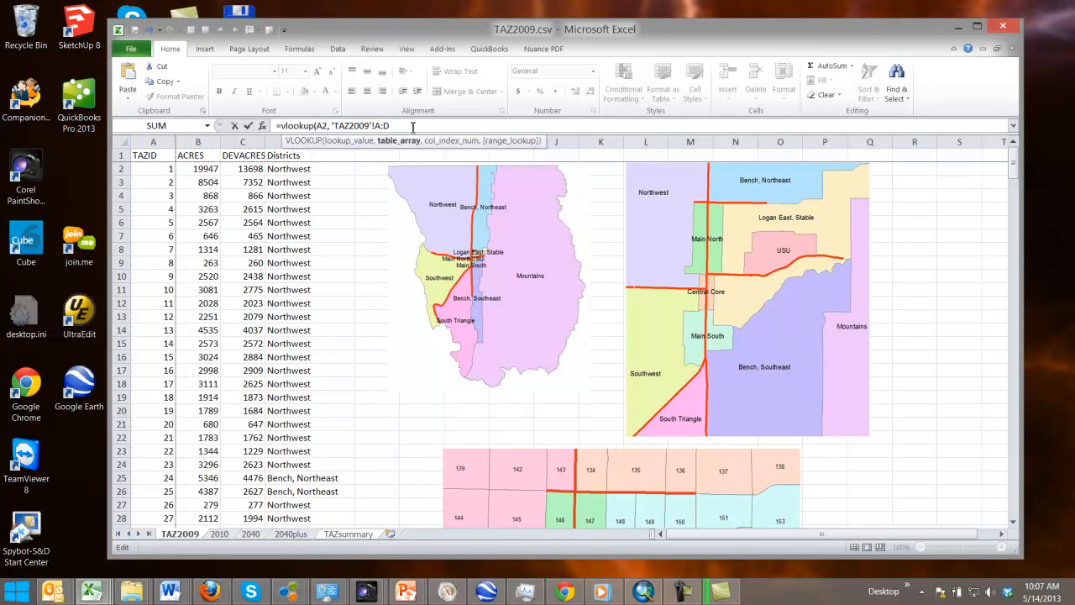
type(",")
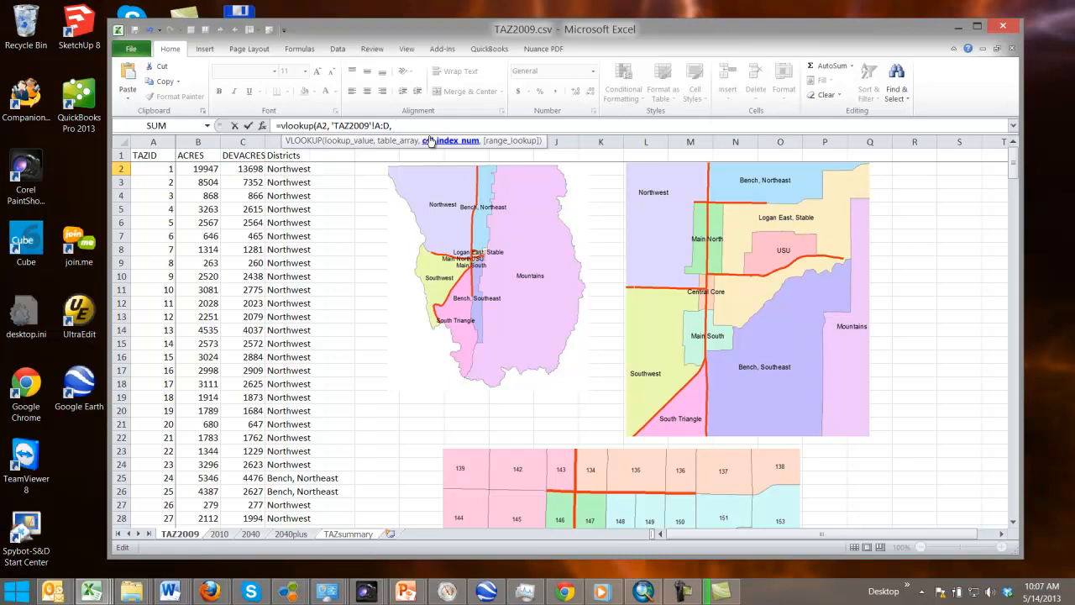
type("4, false")
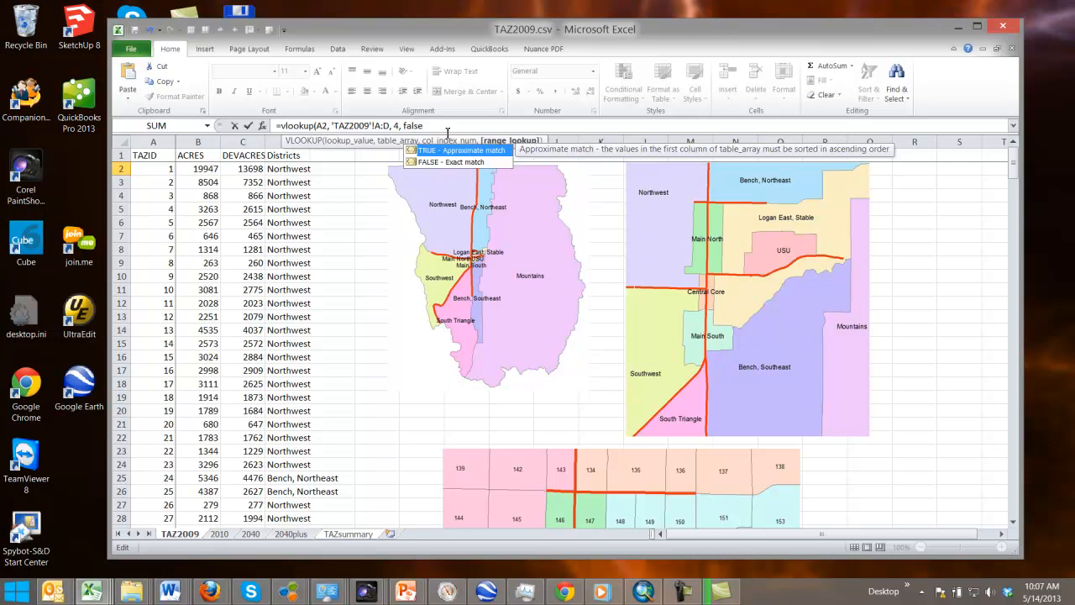
type(")")
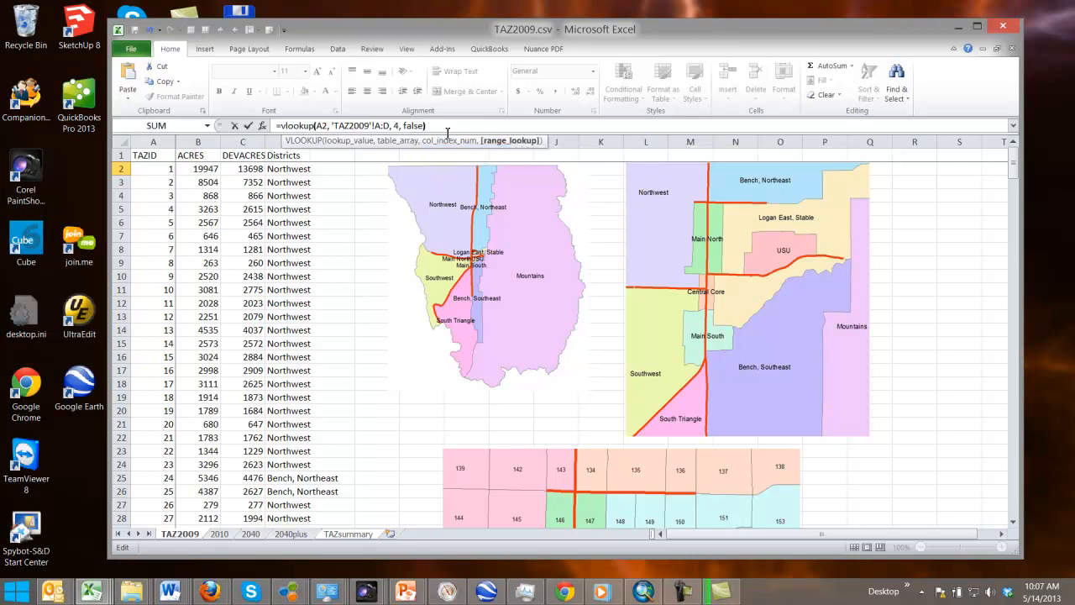
key("Return")
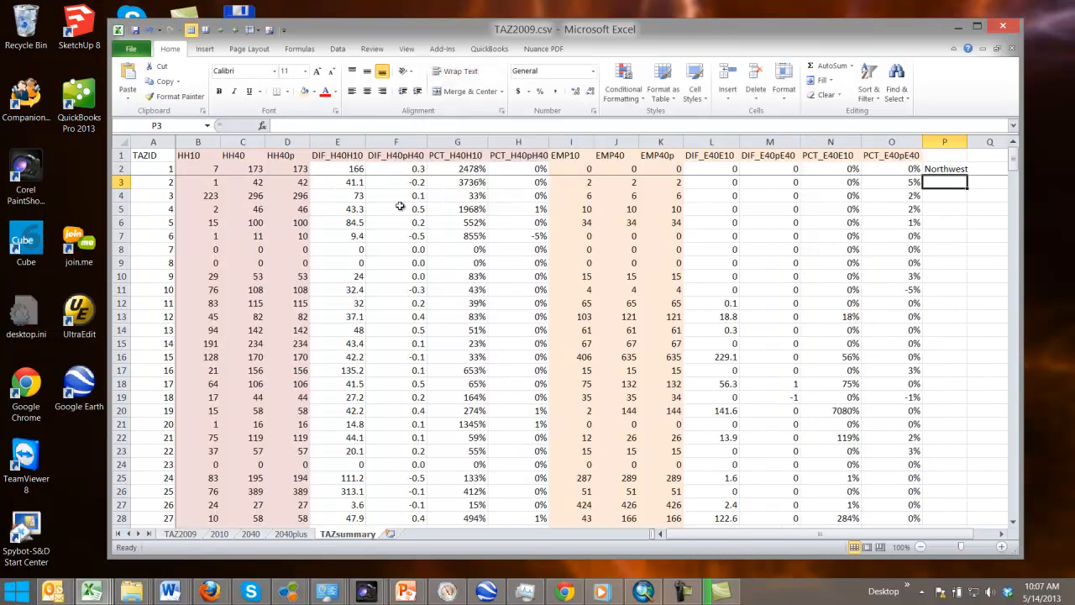
- Maximize the window, fit column P's width to its content and fill the P2 lookup formula down through all TAZ rows
left_click_drag(962, 535, 985, 536)
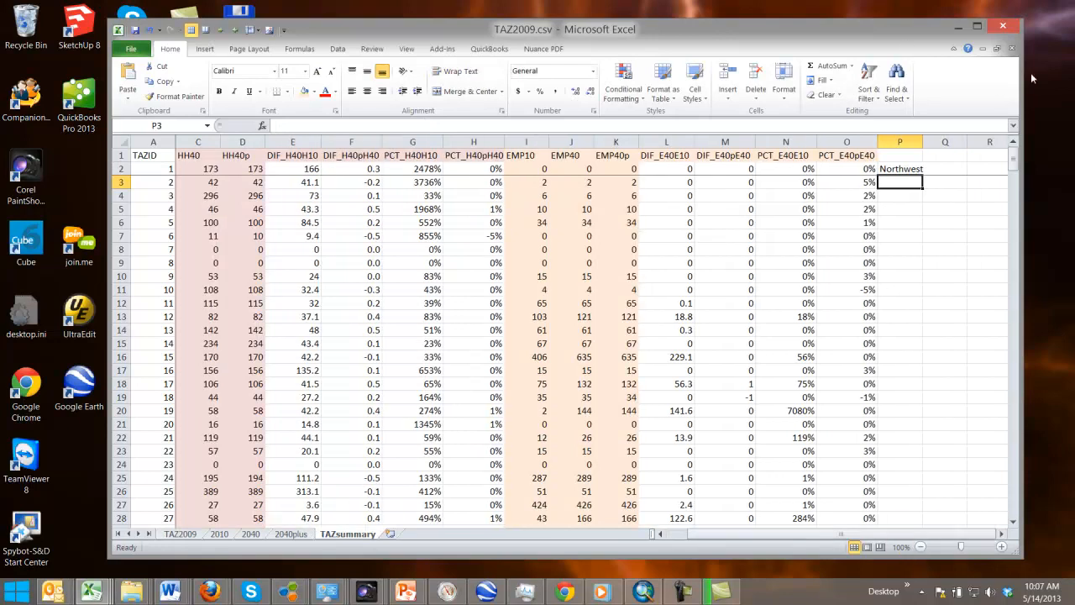
left_click(977, 28)
left_click(728, 159)
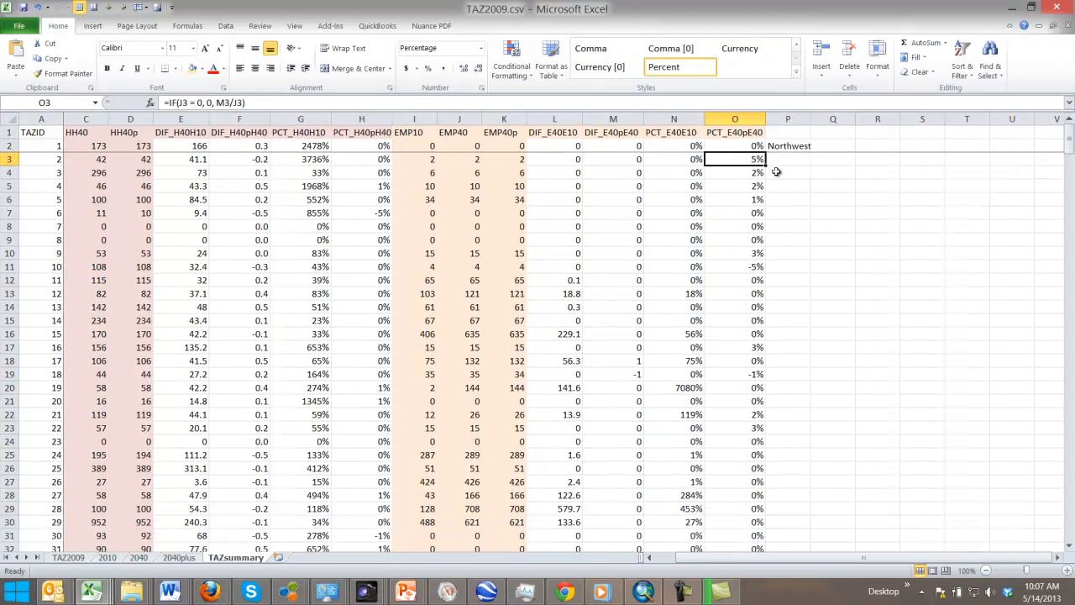
left_click(791, 147)
double_click(811, 119)
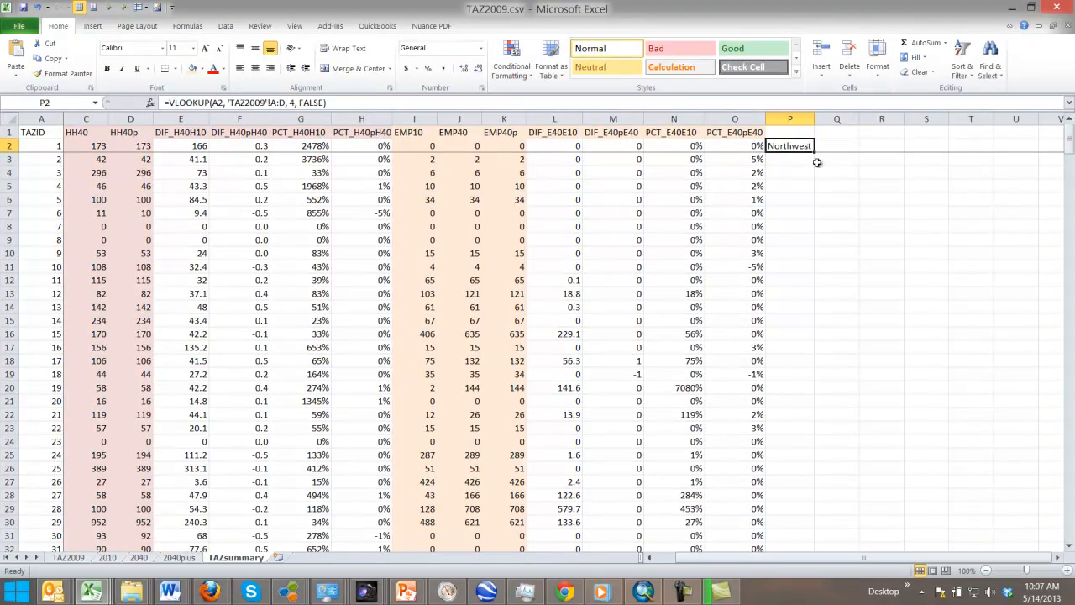
double_click(814, 152)
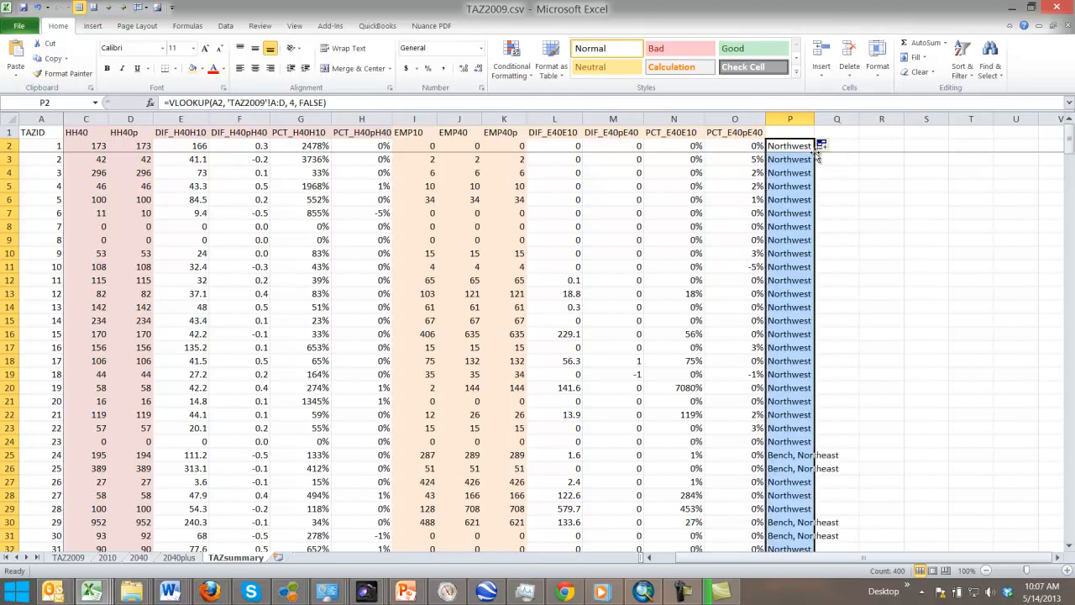
left_click(806, 322)
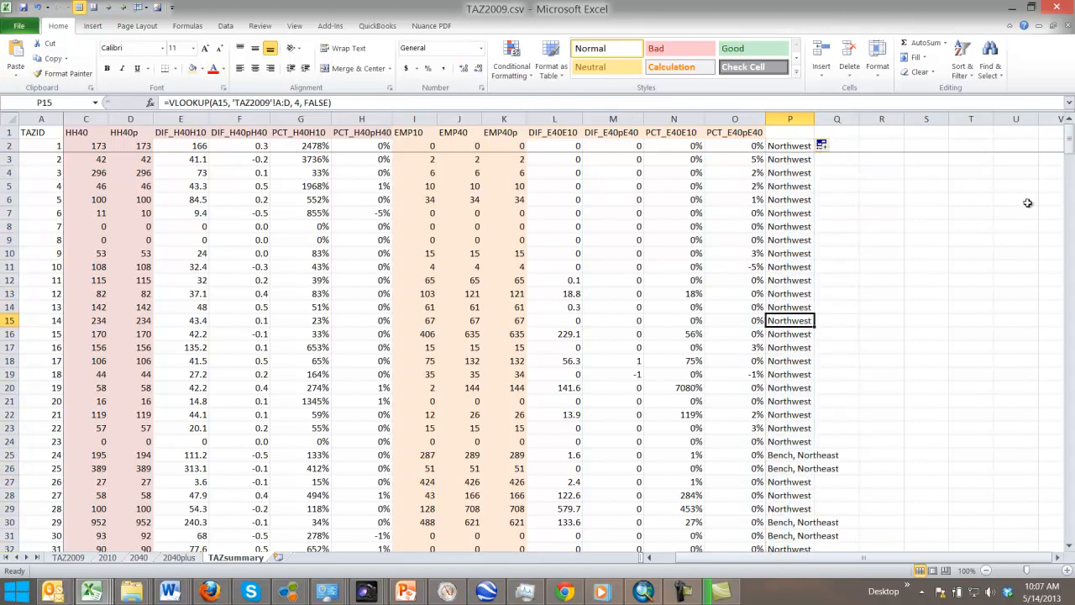
mouse_move(1069, 147)
left_mouse_down()
mouse_move(1069, 525)
mouse_move(1069, 149)
left_mouse_up()
left_click(785, 173)
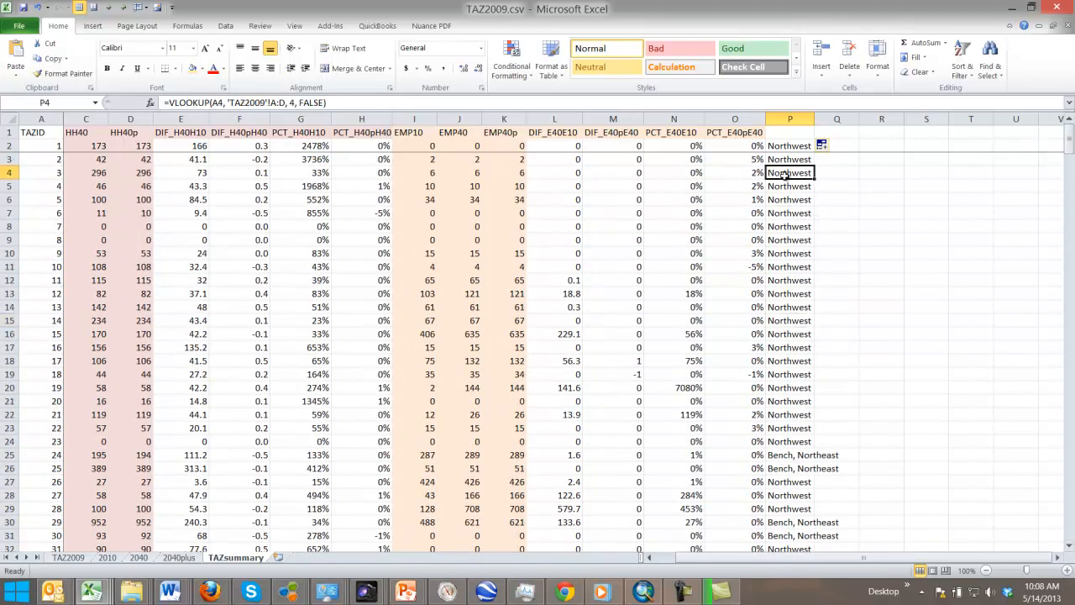
- Enter the header District in cell P1 and widen column P to fit the district names
left_click(790, 135)
type("District")
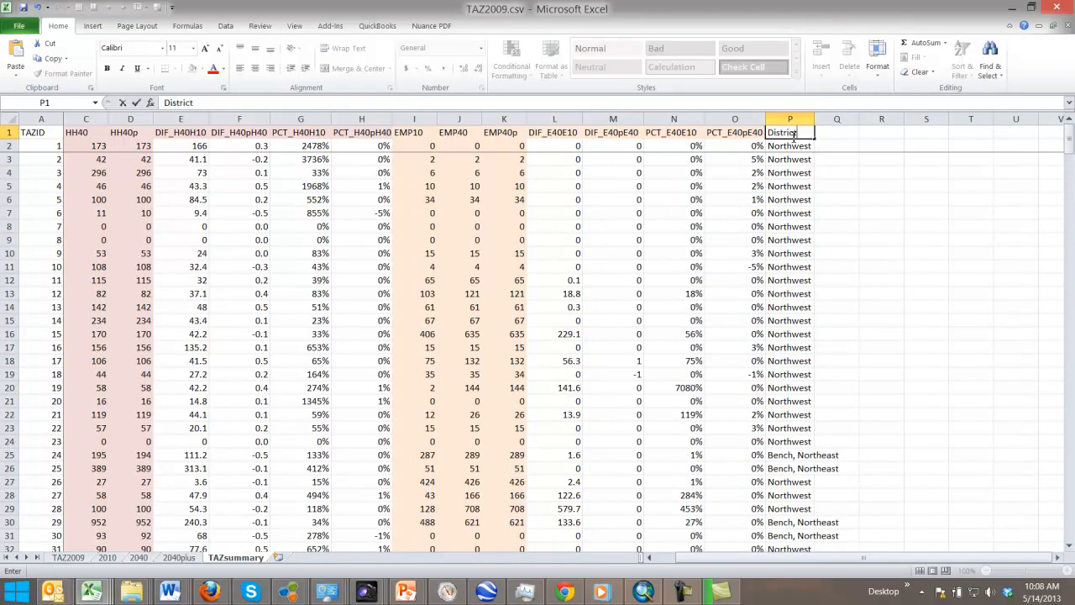
key("Return")
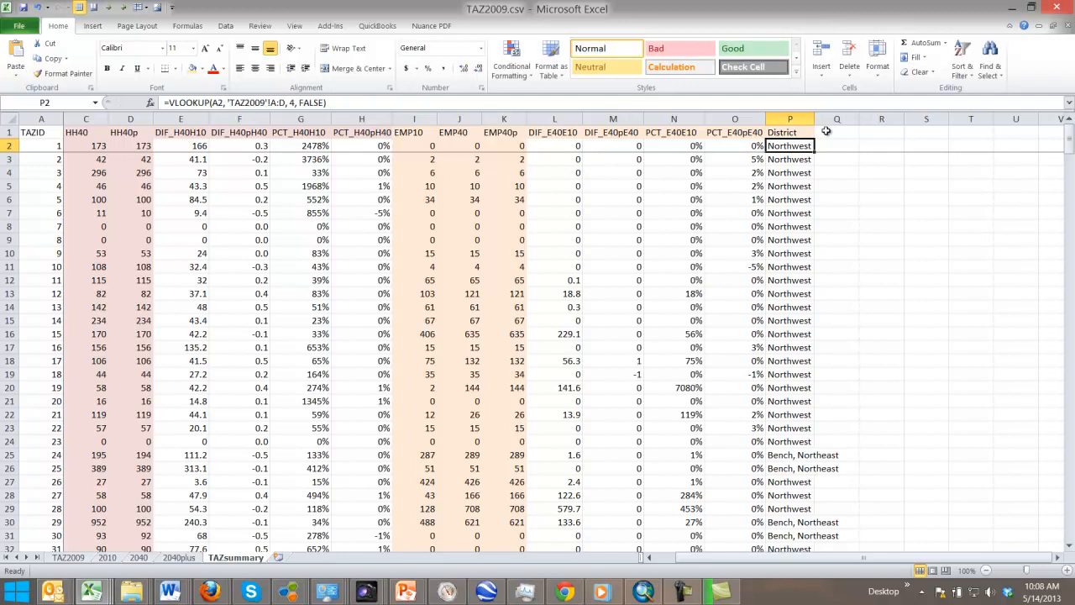
double_click(817, 119)
left_click(684, 212)
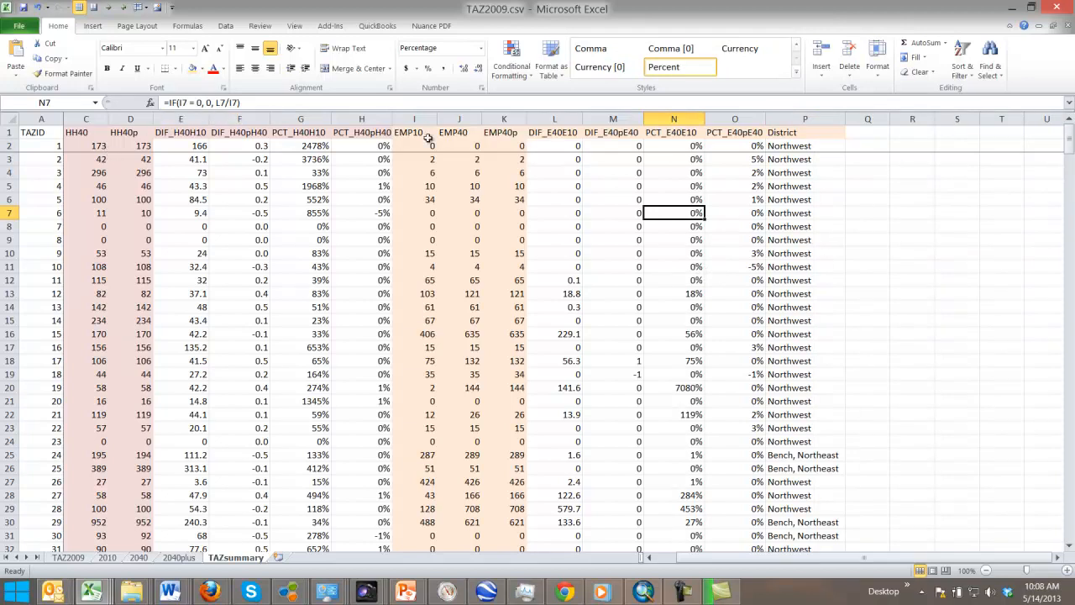
- Create a PivotTable from the range TAZsummary!$A$1:$P$401 on a new worksheet
left_click(92, 26)
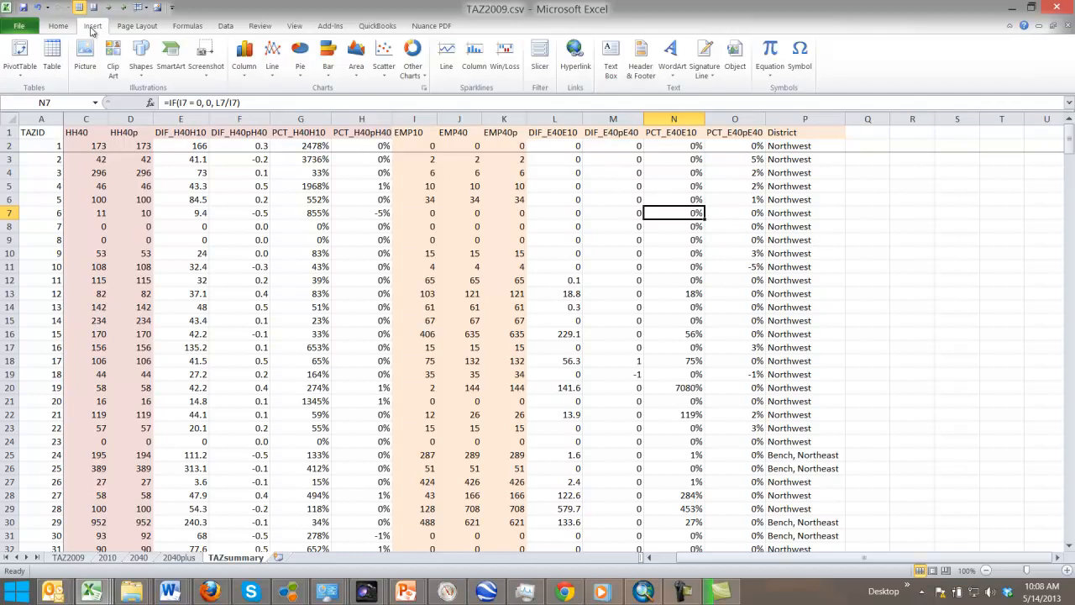
left_click(21, 78)
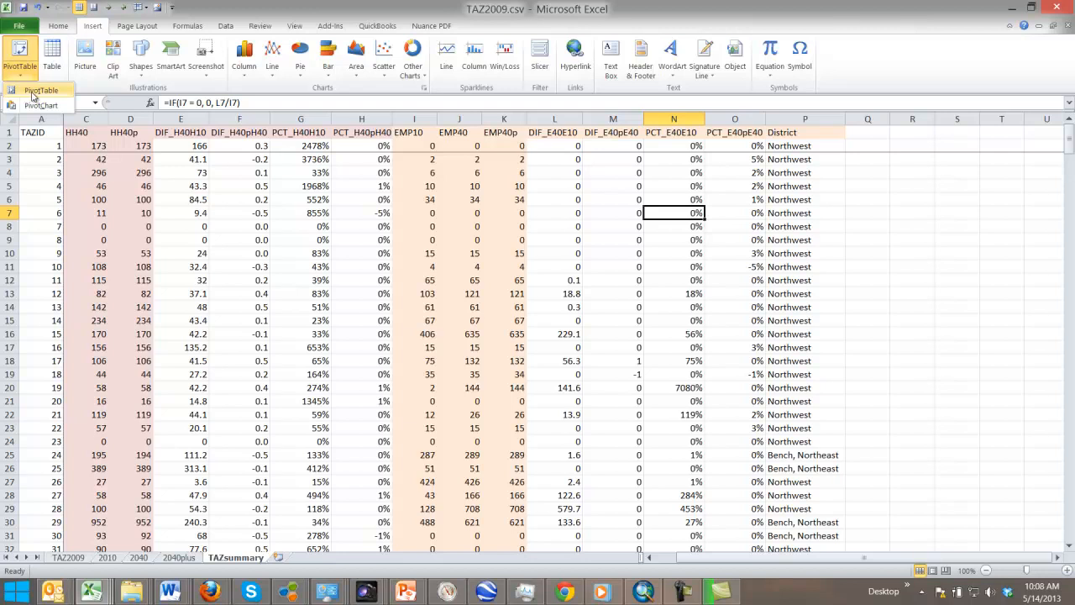
left_click(32, 90)
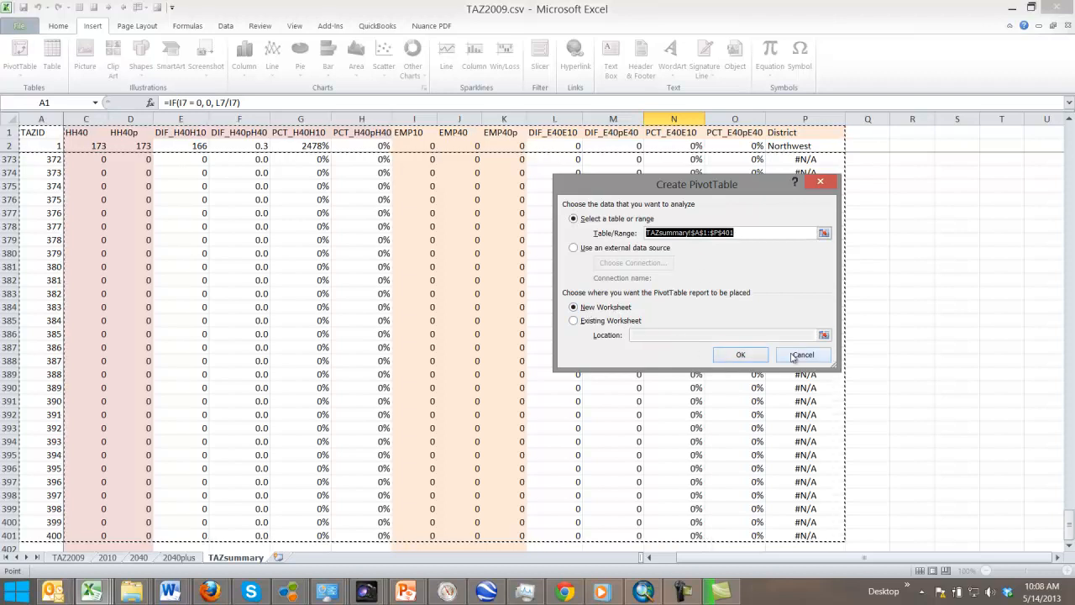
left_click(742, 356)
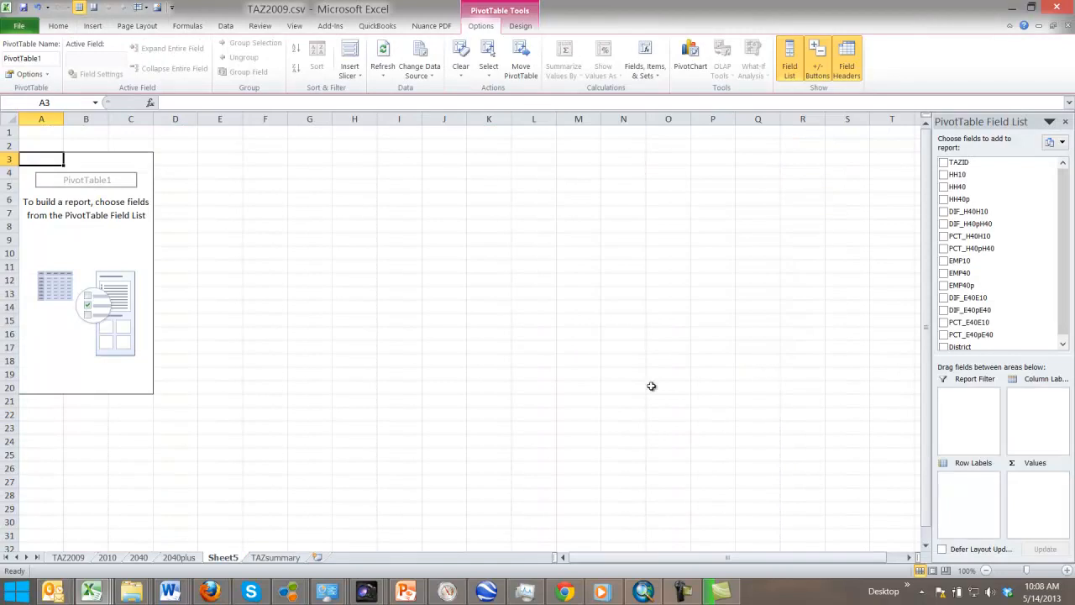
- Move the new PivotTable sheet after TAZsummary and rename it Piv
left_click_drag(224, 560, 326, 558)
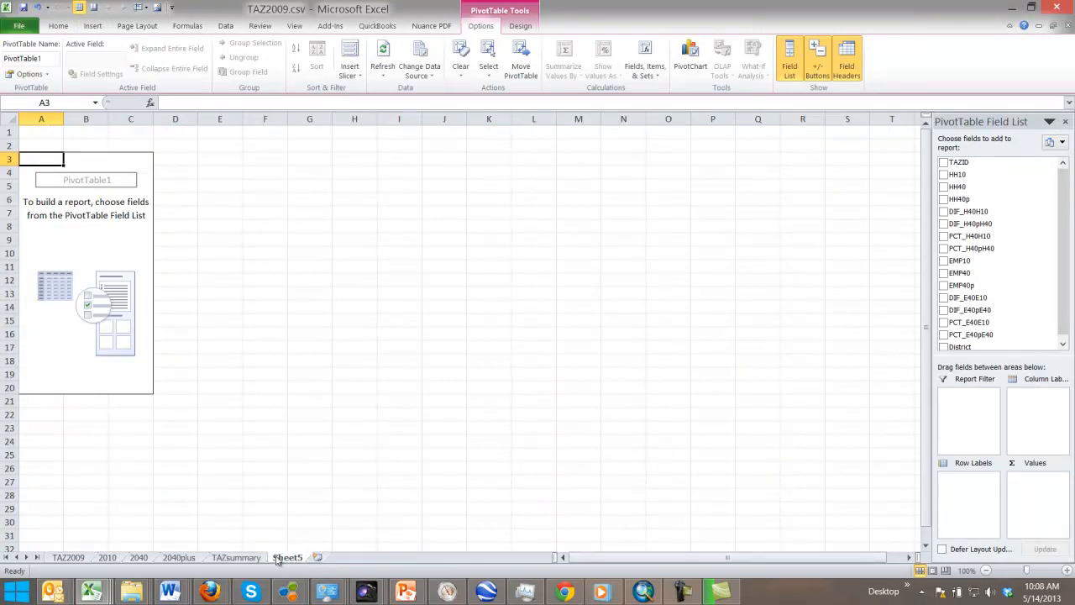
double_click(287, 557)
type("Piv")
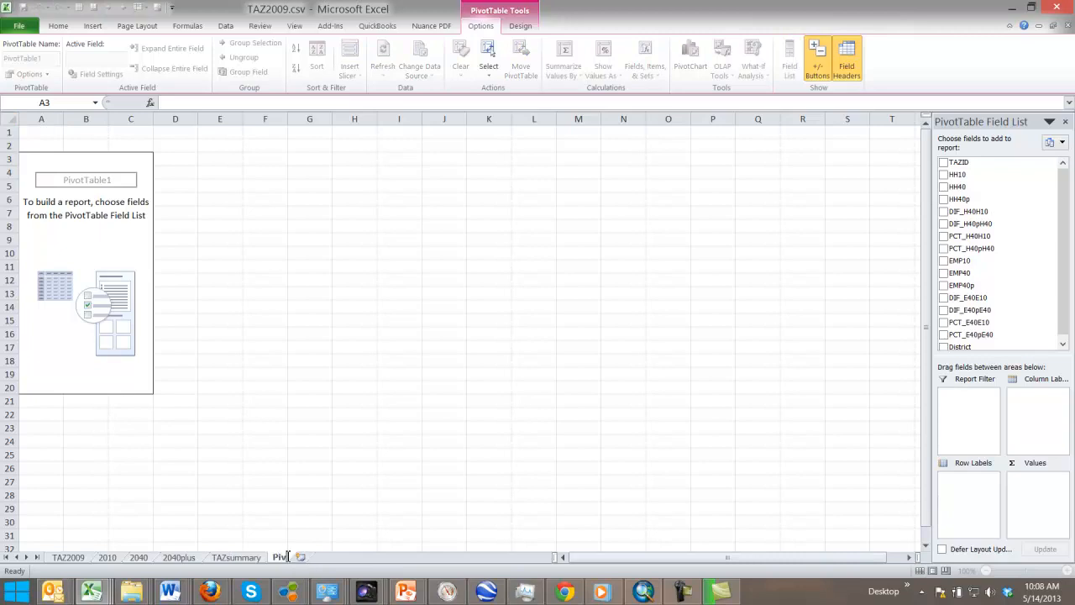
left_click(333, 442)
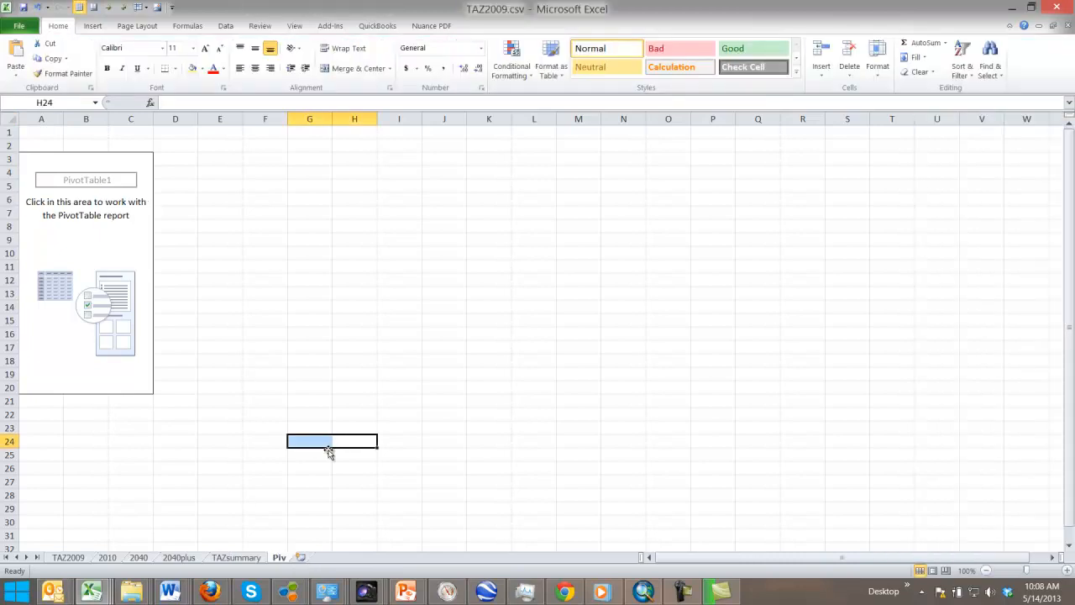
- Add the District field to the PivotTable's row labels and the HH10 field to its values
left_click(88, 216)
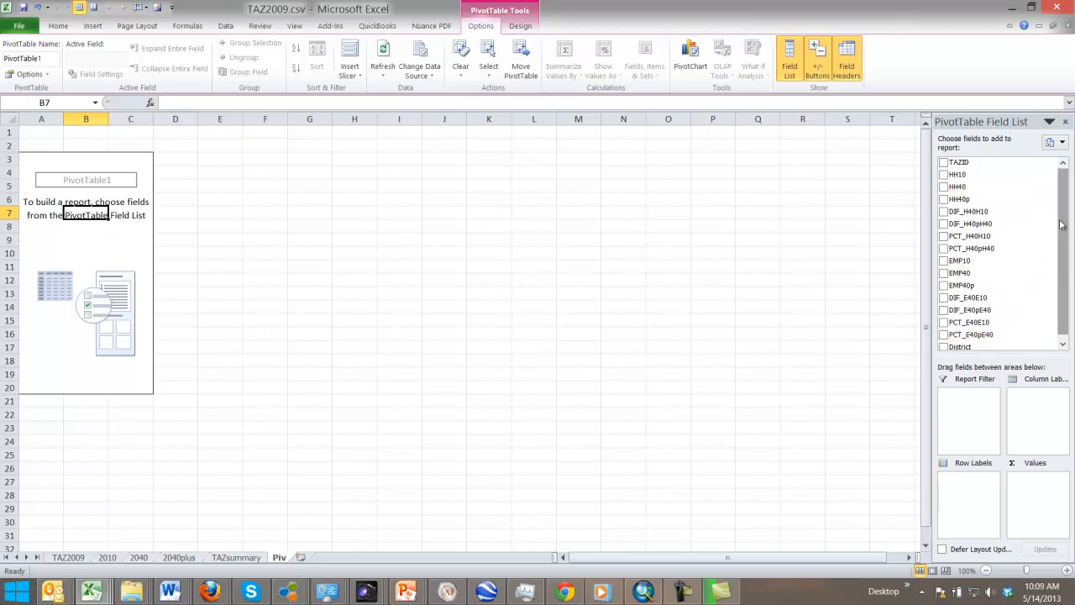
left_click(1061, 345)
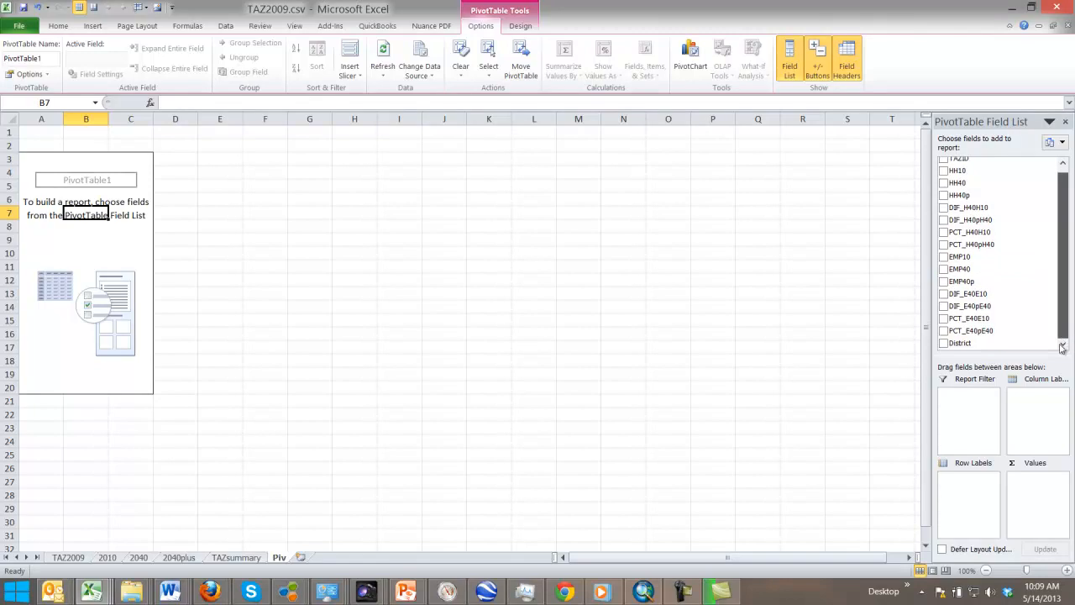
left_click_drag(1063, 339, 1062, 337)
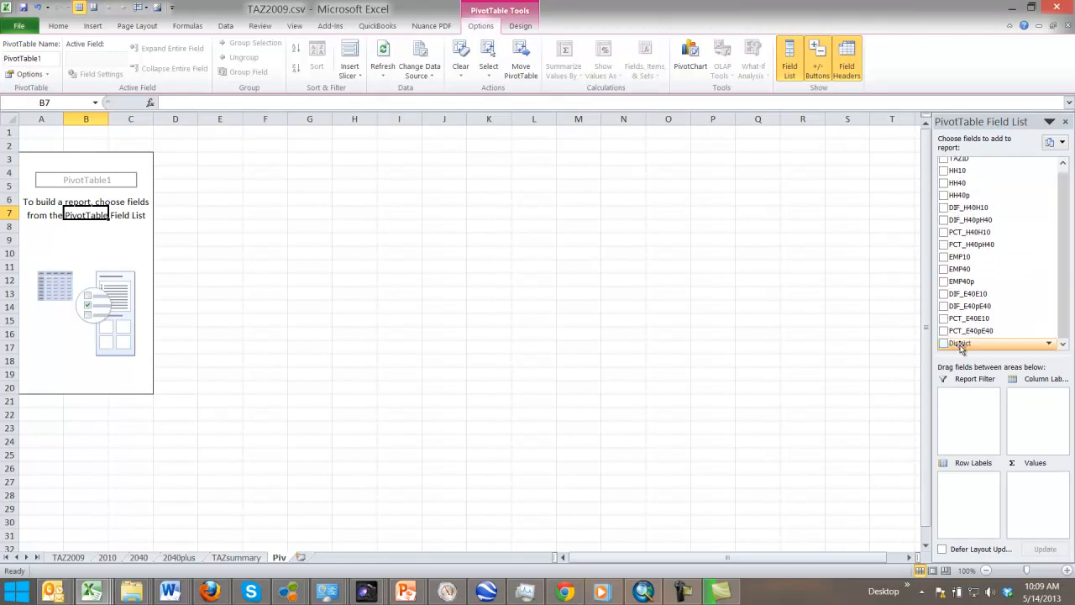
left_click_drag(960, 347, 954, 491)
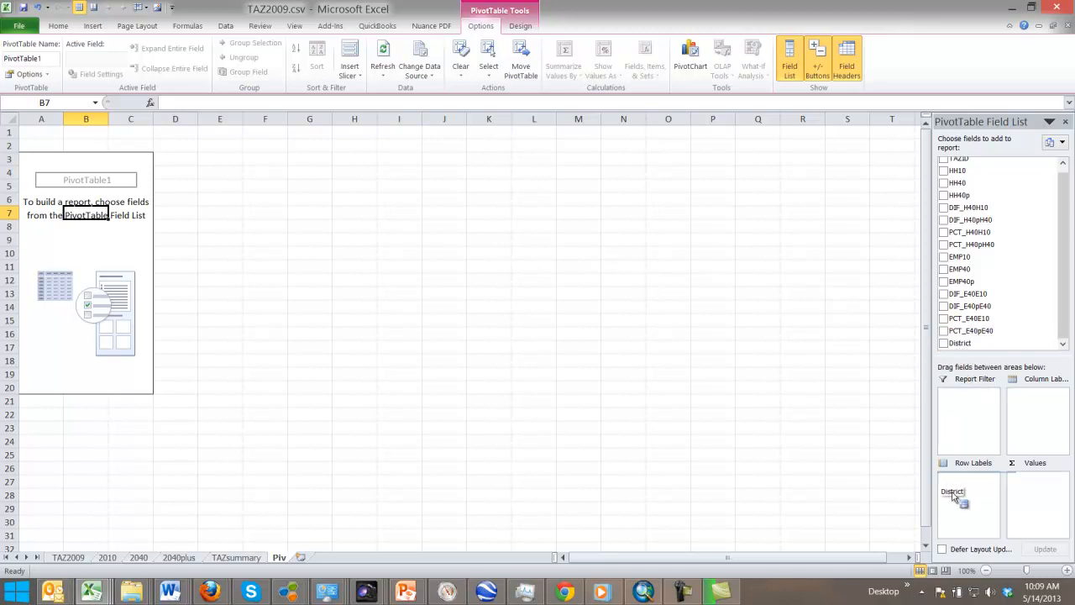
left_click_drag(954, 496, 952, 494)
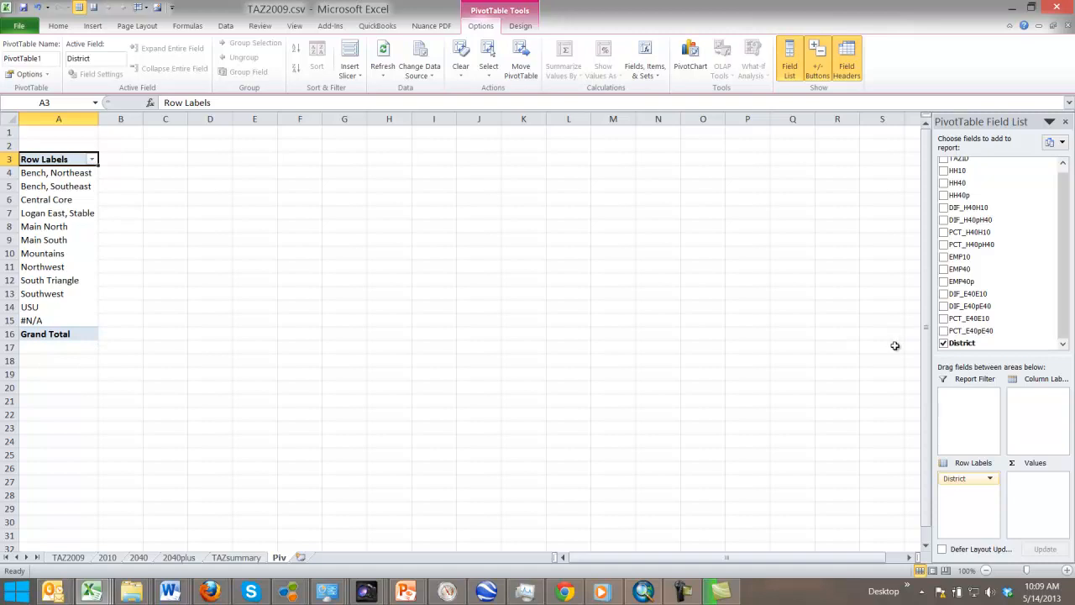
left_click_drag(1066, 207, 1068, 186)
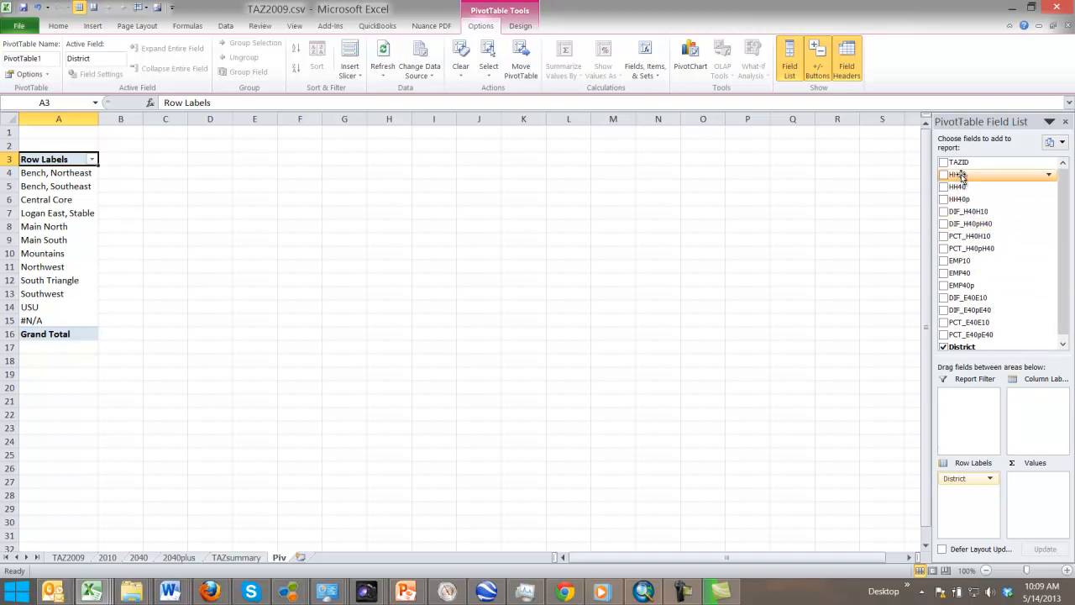
left_click_drag(961, 175, 1031, 491)
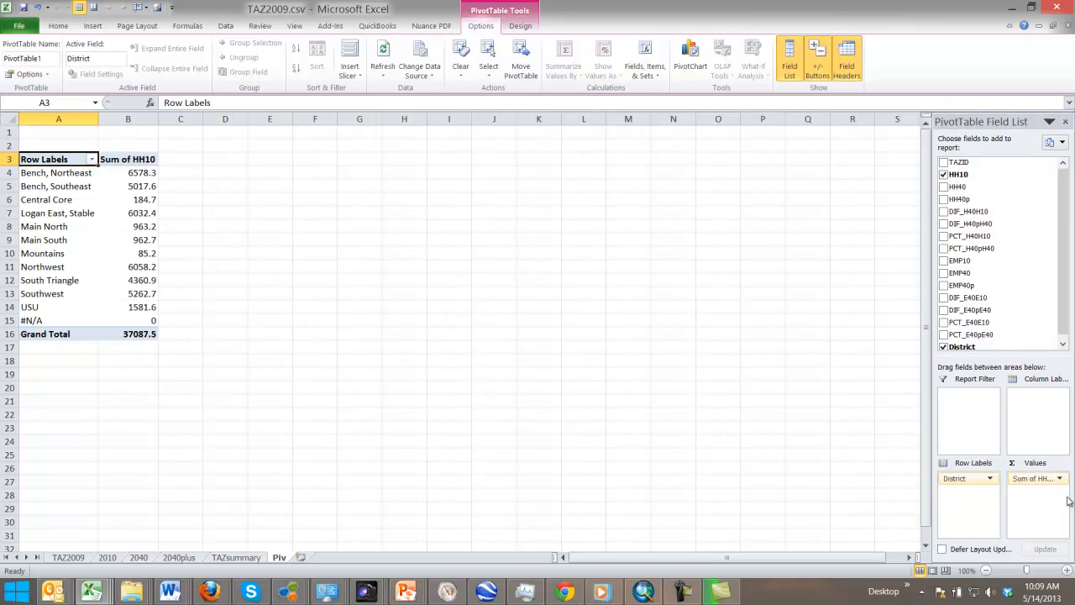
- Review the calculation types available for summarizing the Sum of HH10 field, leaving its settings as they are
left_click(1059, 479)
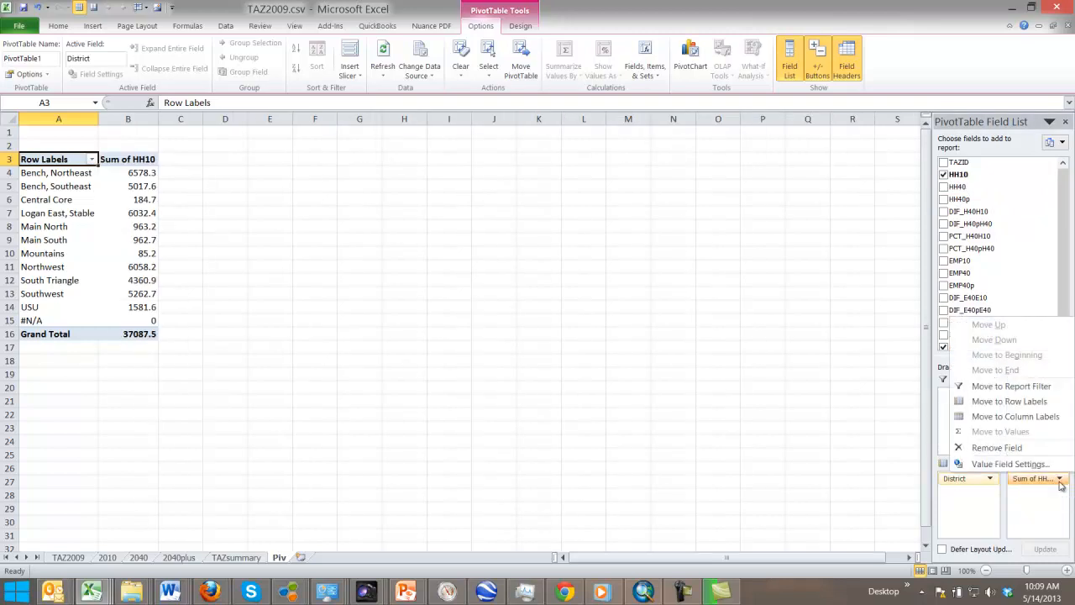
left_click(993, 464)
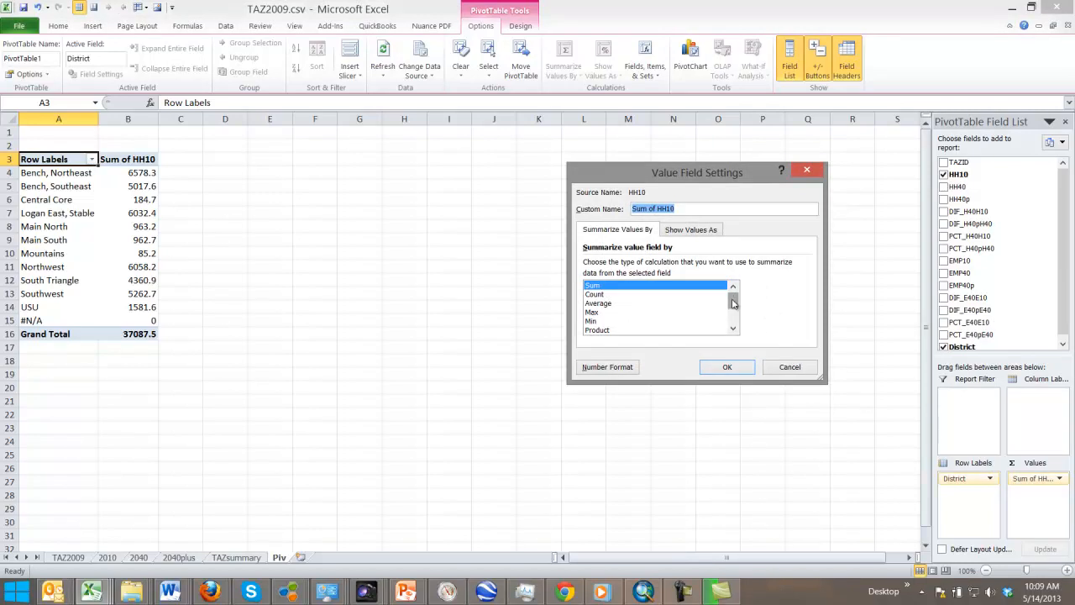
mouse_move(731, 302)
left_mouse_down()
mouse_move(734, 315)
mouse_move(737, 297)
left_mouse_up()
left_click(789, 367)
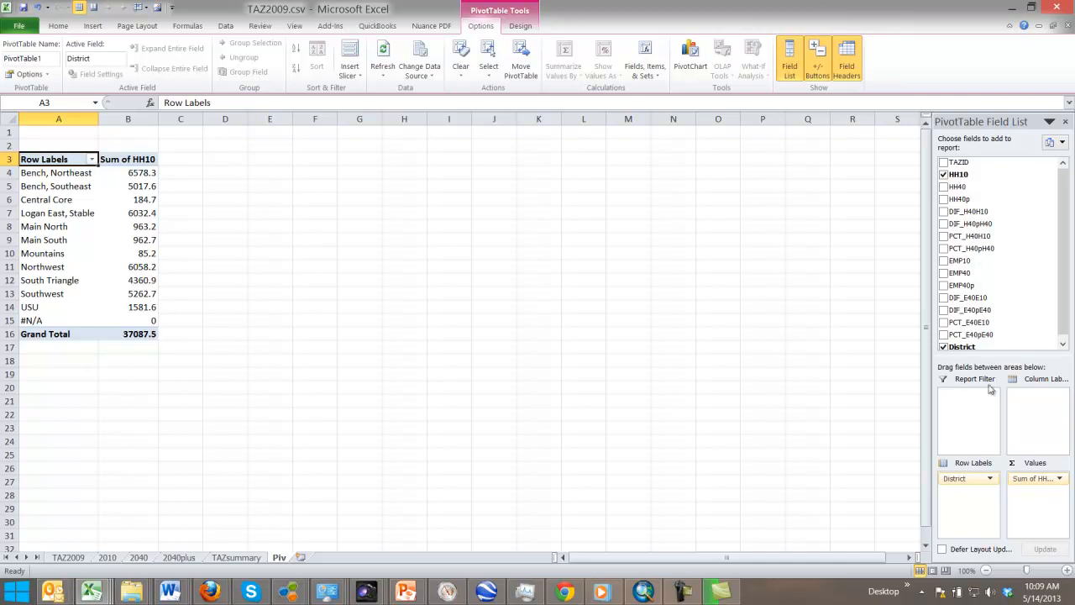
- Add the HH40, HH40p, DIF_H40H10 and DIF_H40pH40 fields to the PivotTable's values
left_click_drag(958, 187, 1047, 505)
left_click_drag(958, 199, 1028, 507)
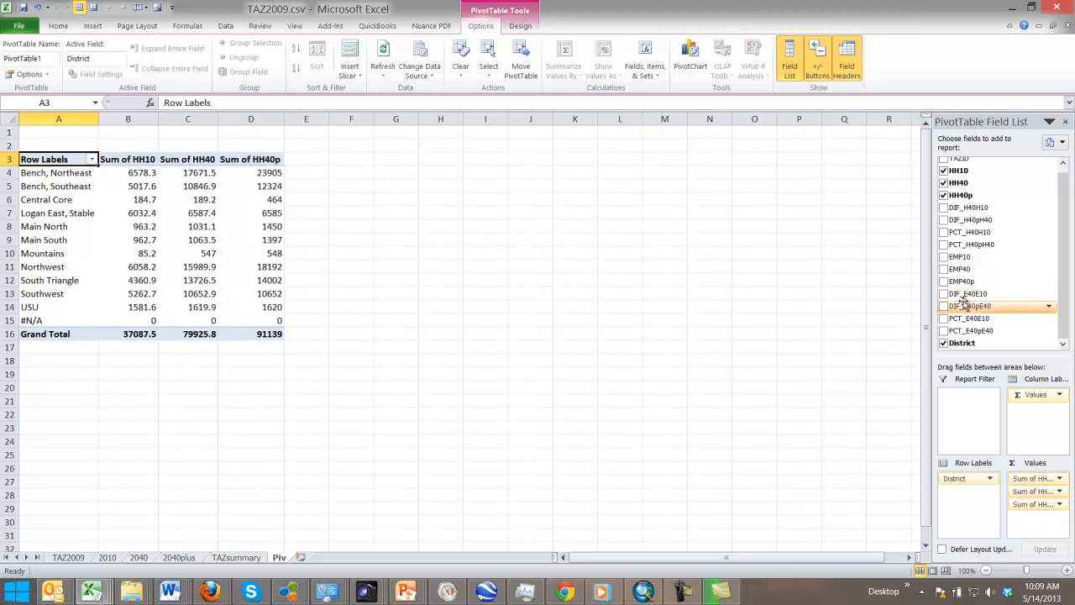
left_click_drag(957, 207, 1041, 525)
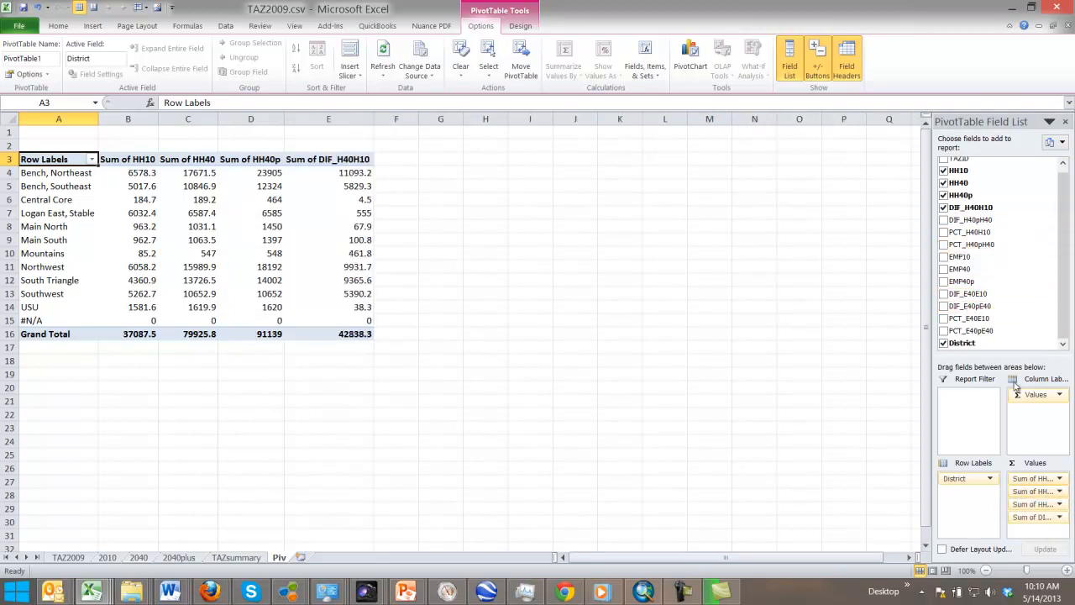
left_click_drag(972, 220, 1037, 525)
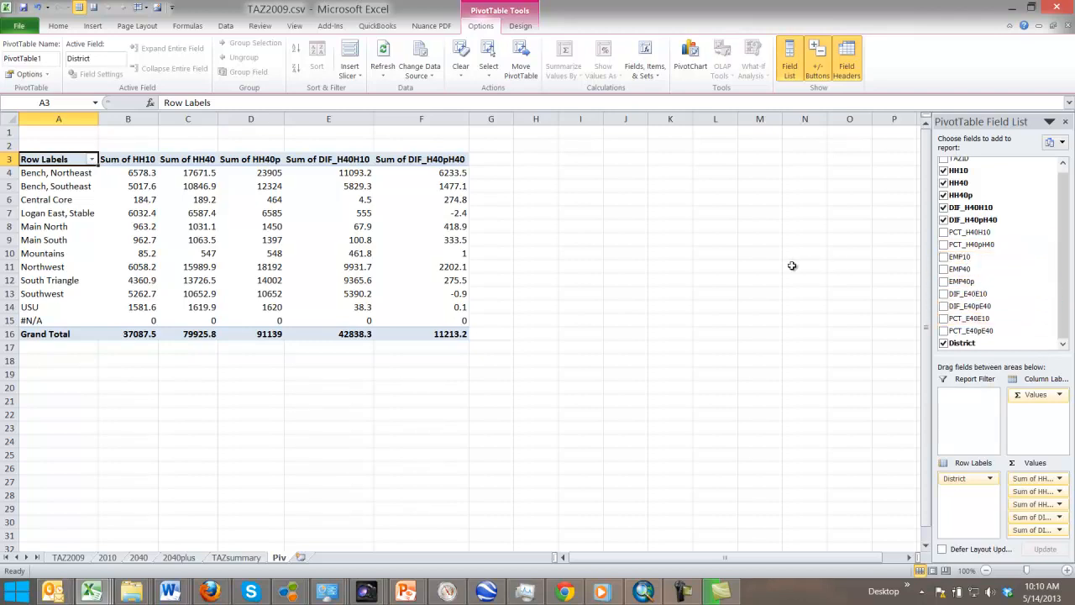
- Check the Central Core row's HH10, HH40 and HH40p sums in the PivotTable
left_click(499, 253)
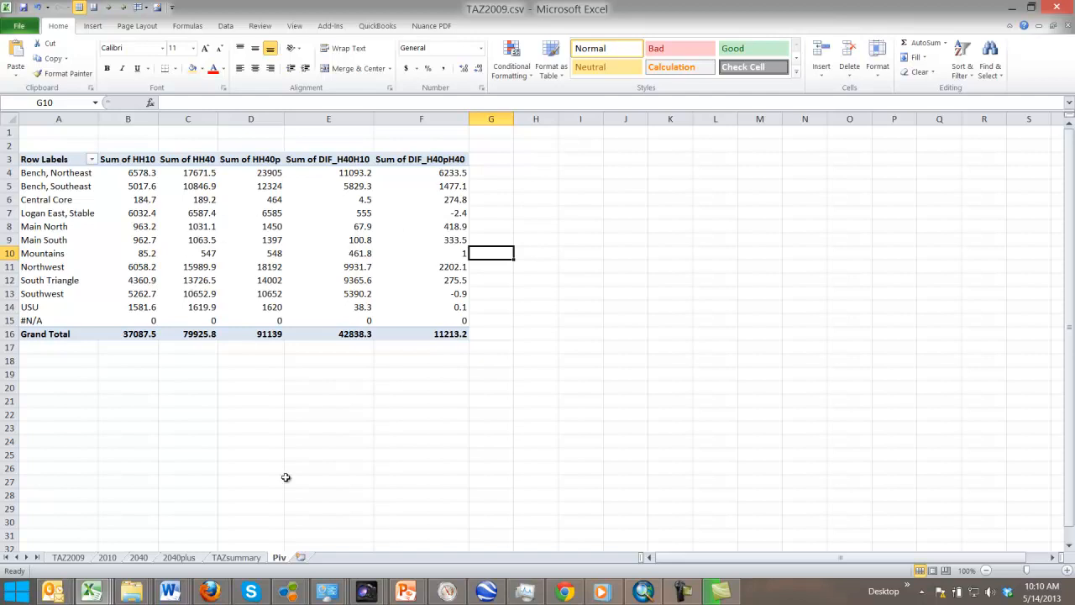
left_click(144, 199)
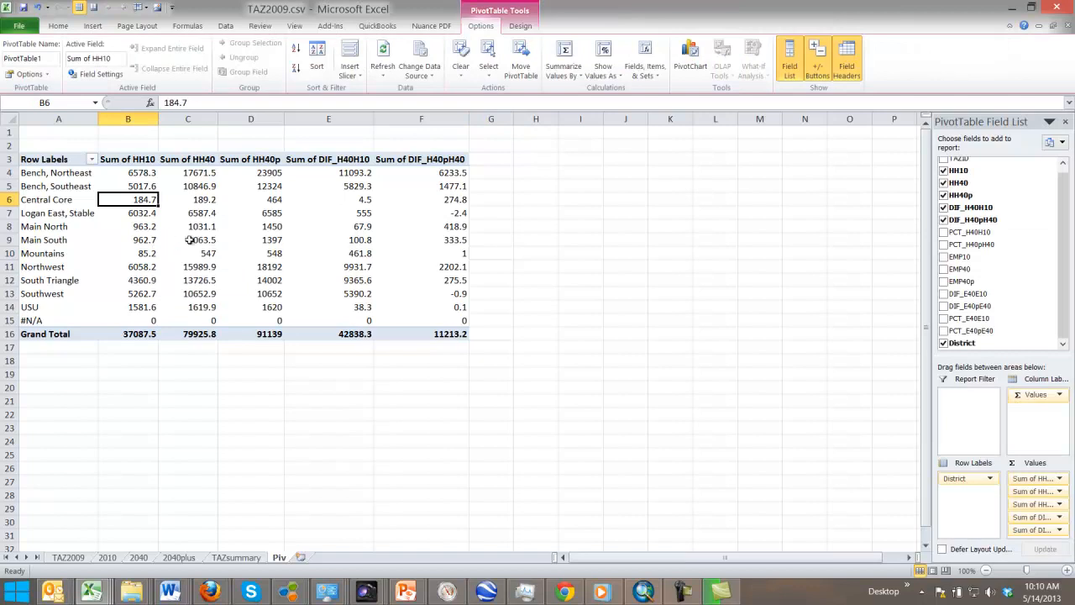
left_click(204, 201)
left_click(274, 204)
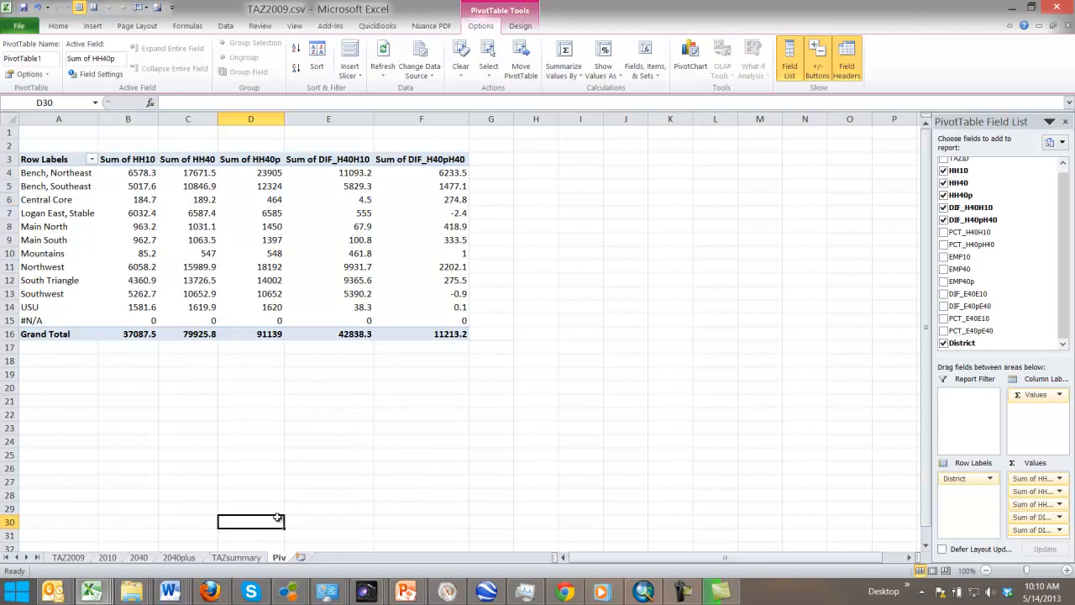
left_click(277, 516)
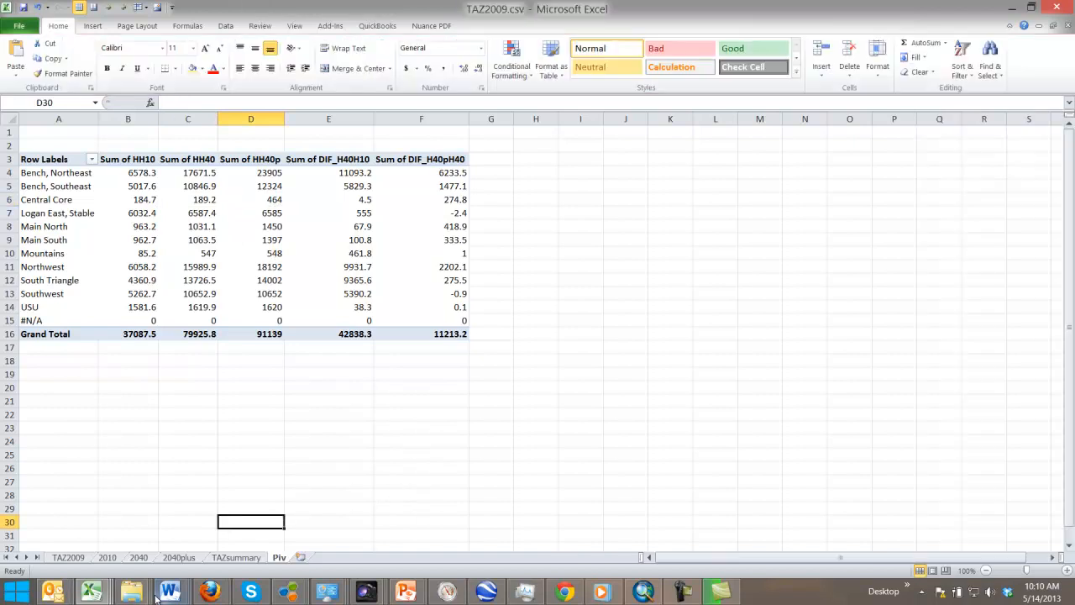
- Examine the district maps and the numbered TAZ map on the TAZ2009 sheet alongside the Districts column
left_click(68, 558)
left_click(294, 412)
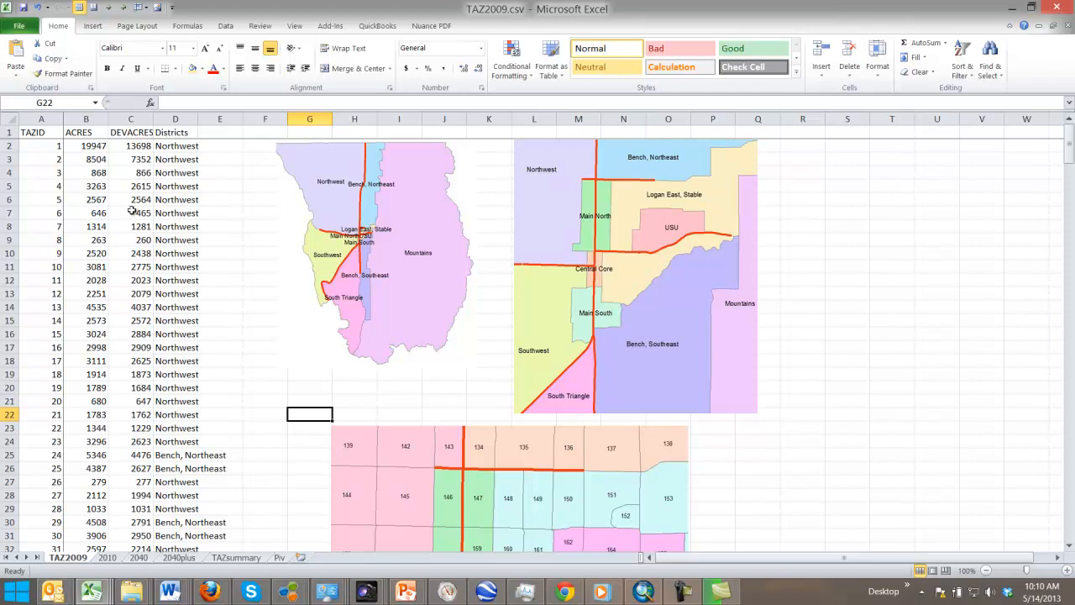
left_click(783, 472)
scroll(783, 472, "down", 2)
scroll(784, 471, "down", 2)
scroll(783, 472, "down", 1)
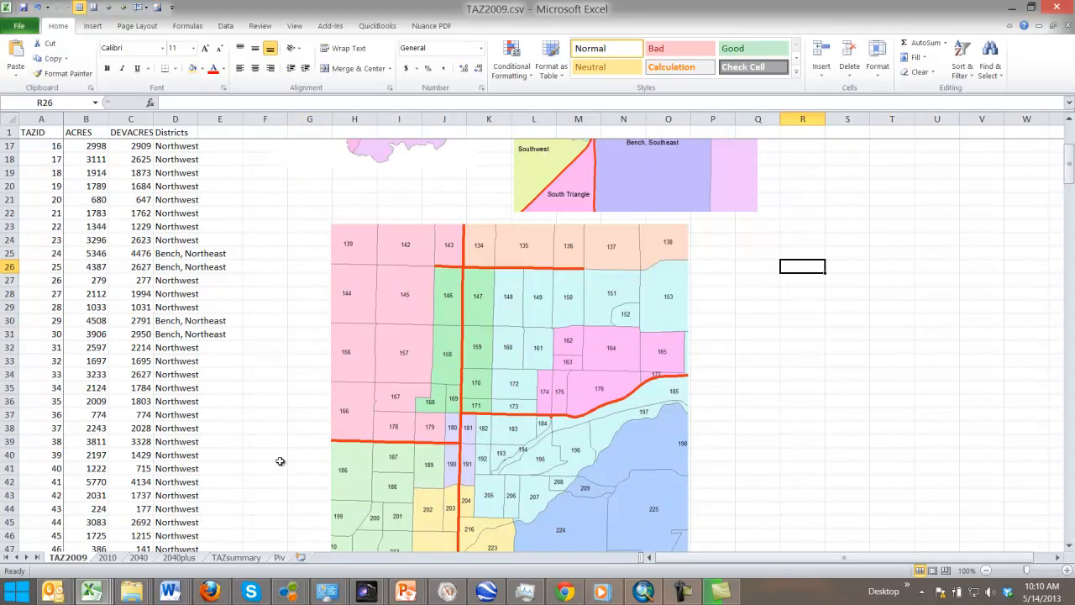
left_click(176, 428)
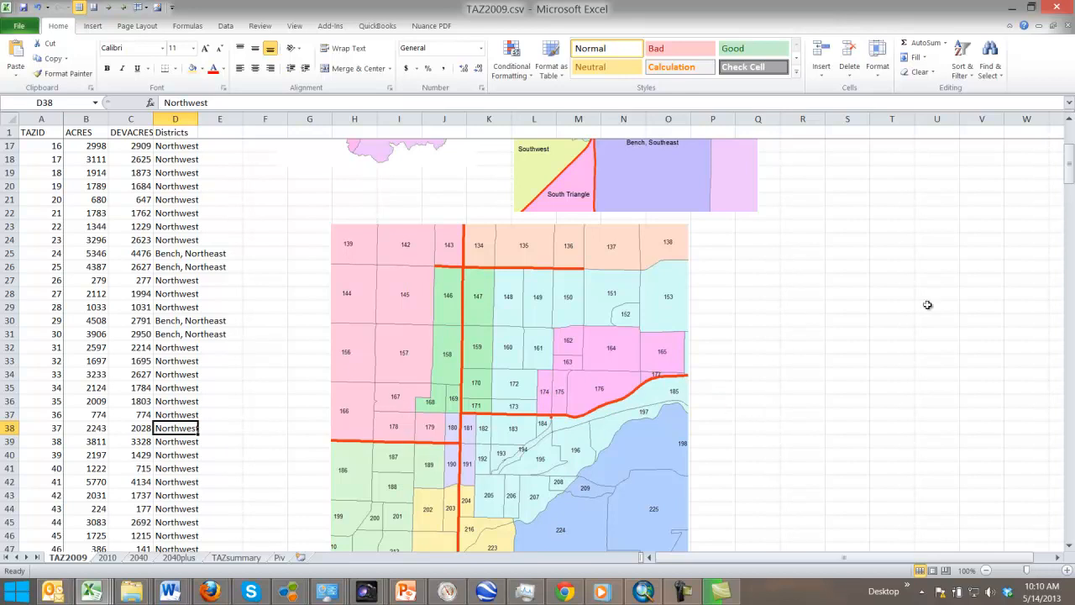
- Look through the Districts column for Central Core zones, selecting rows 181–182 and 191–192 to inspect them
left_click_drag(1071, 171, 1069, 353)
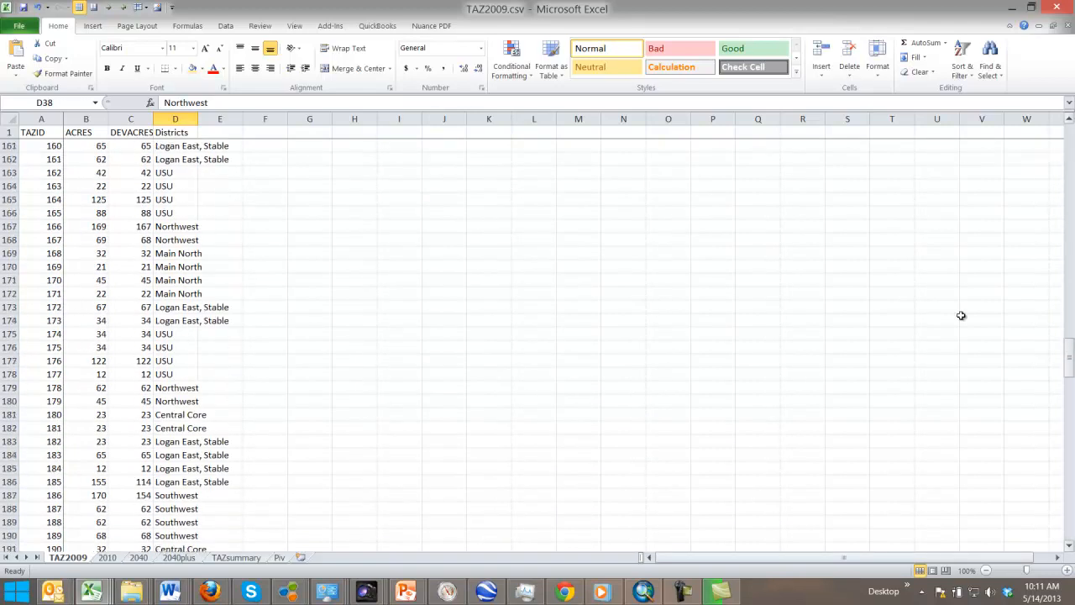
left_click(171, 418)
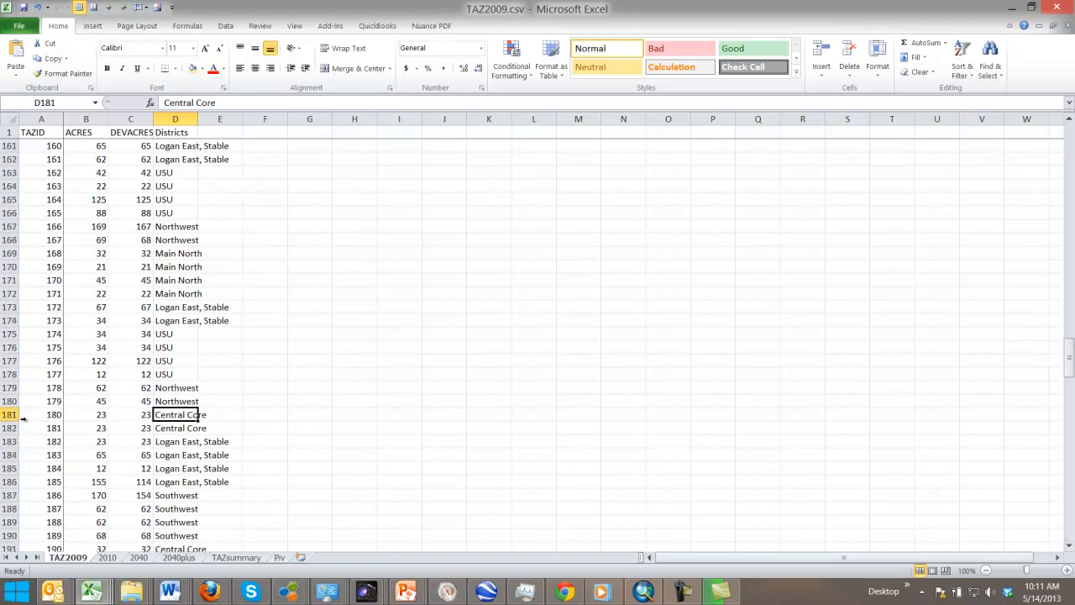
left_click_drag(8, 414, 9, 427)
scroll(51, 453, "down", 3)
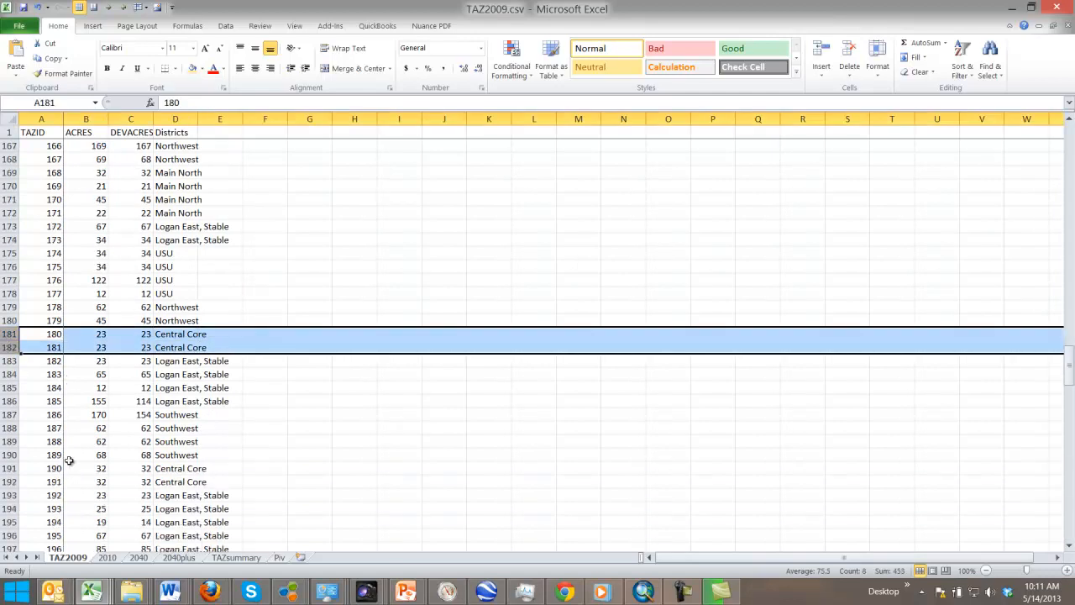
left_click_drag(6, 428, 6, 441)
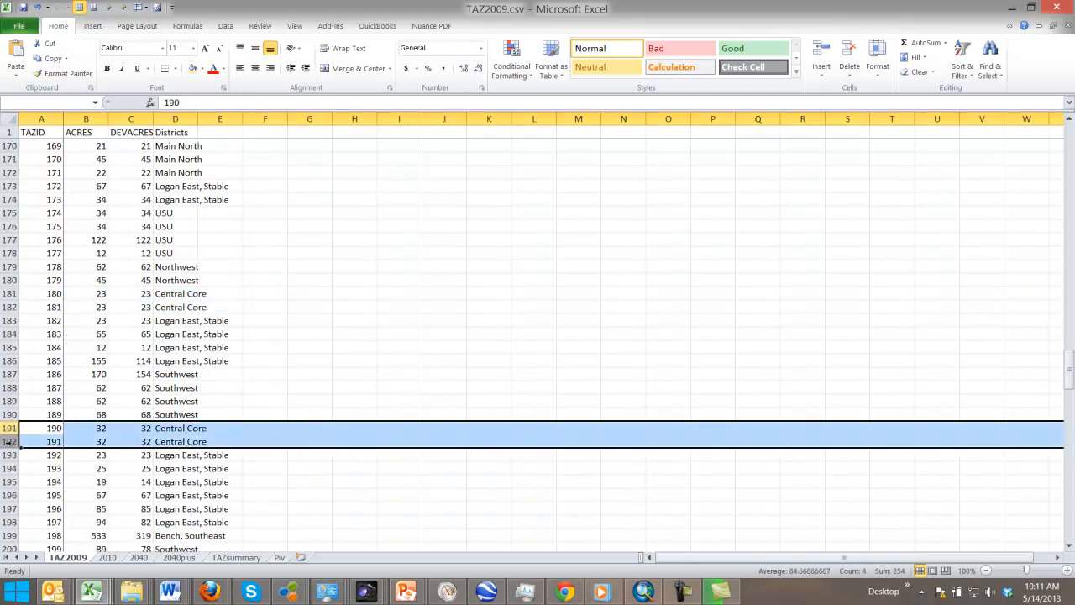
left_click(241, 307)
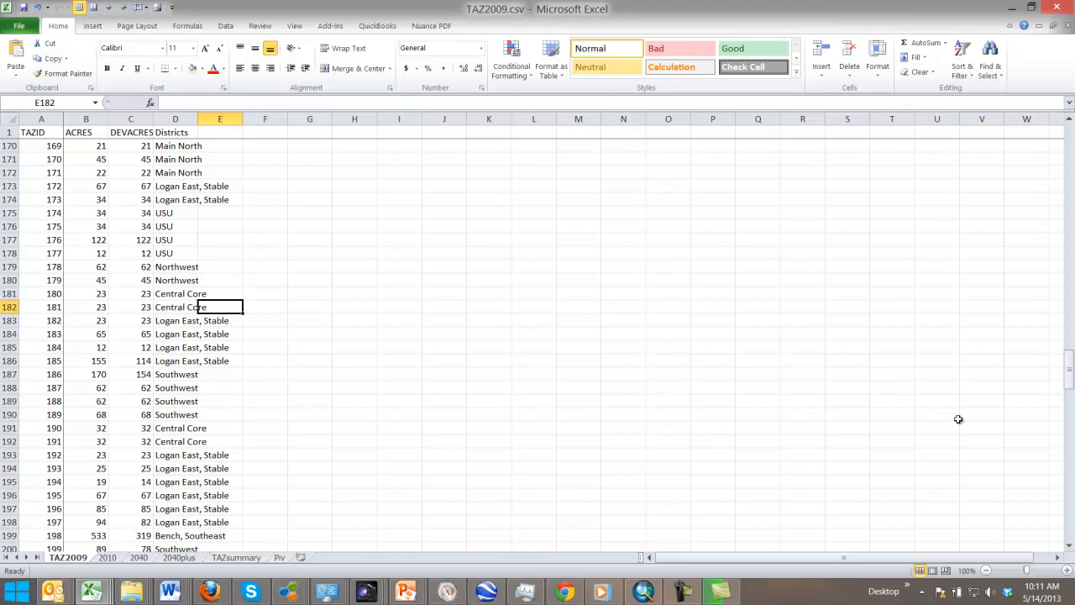
- Return to the start of the TAZ2009 data and turn on a filter for the Districts column D
left_click_drag(1069, 367, 1069, 139)
left_click(133, 148)
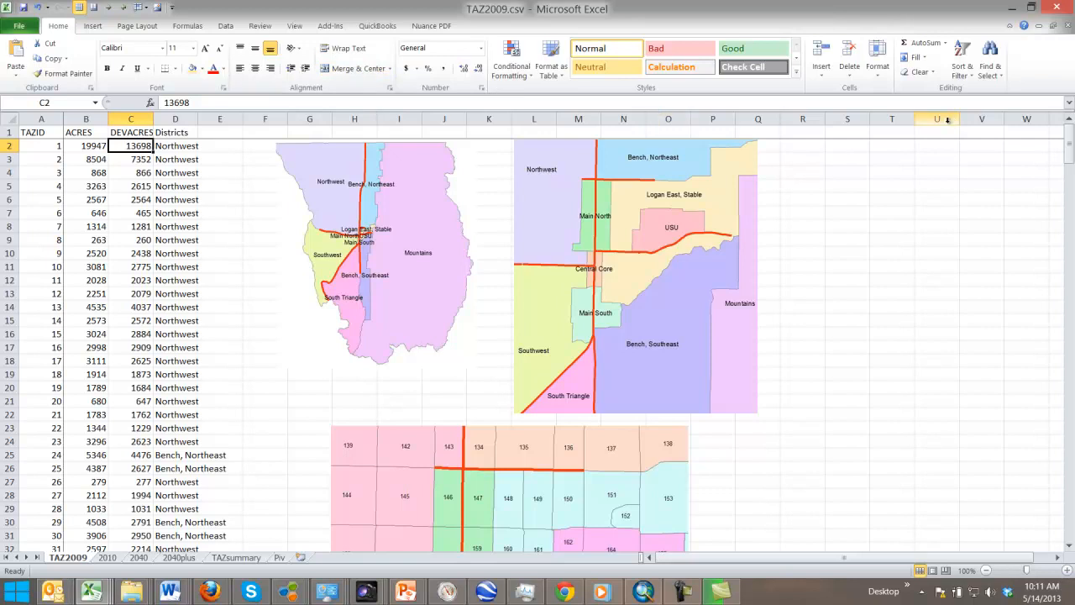
left_click(225, 25)
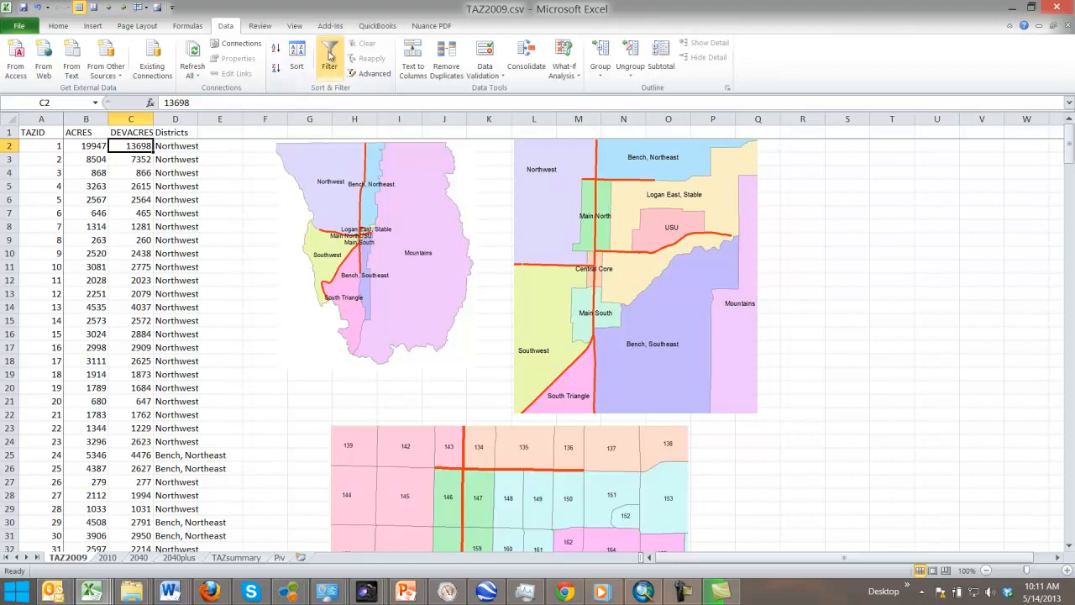
left_click(176, 119)
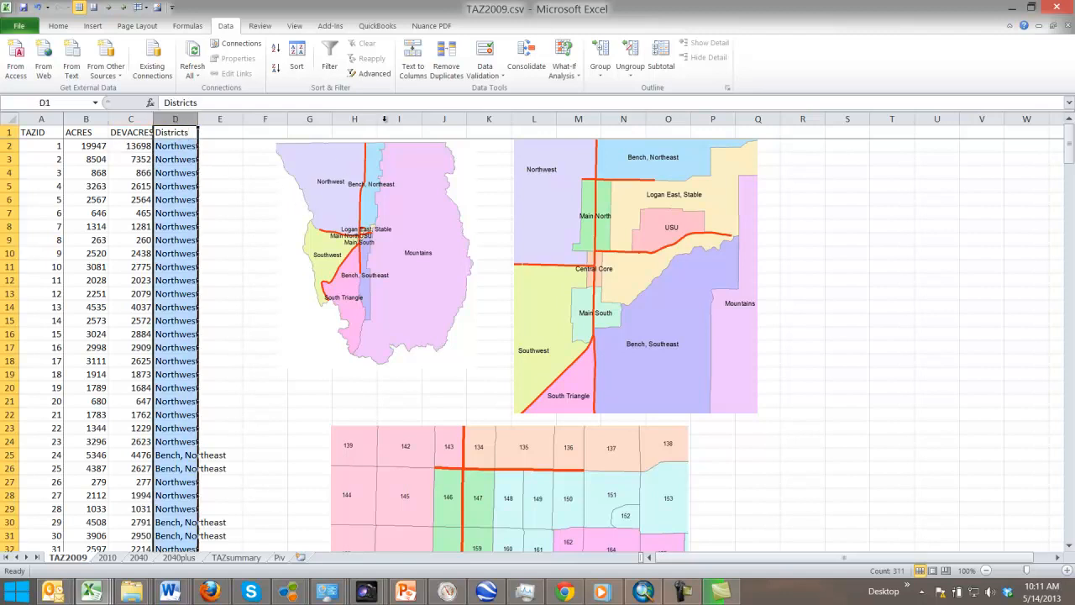
left_click(330, 56)
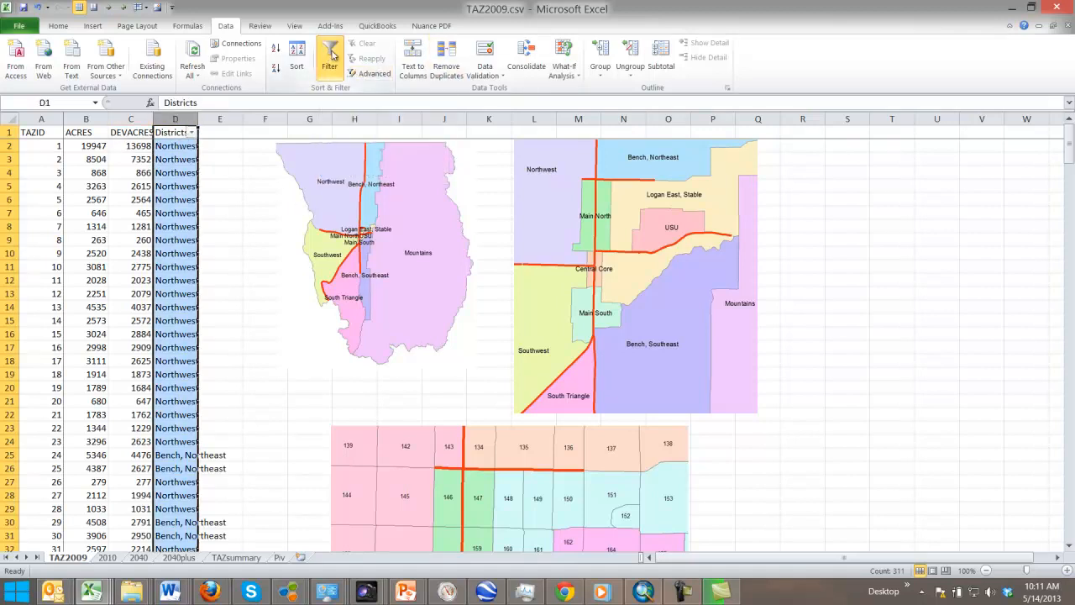
left_click(184, 161)
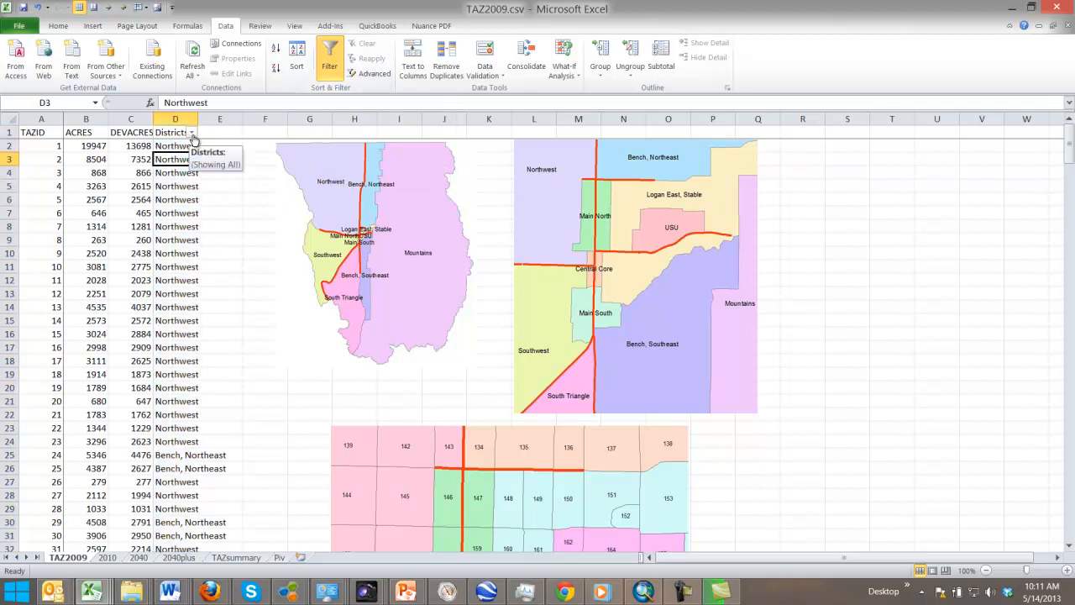
- Filter the Districts column to show only the Central Core rows
left_click(193, 133)
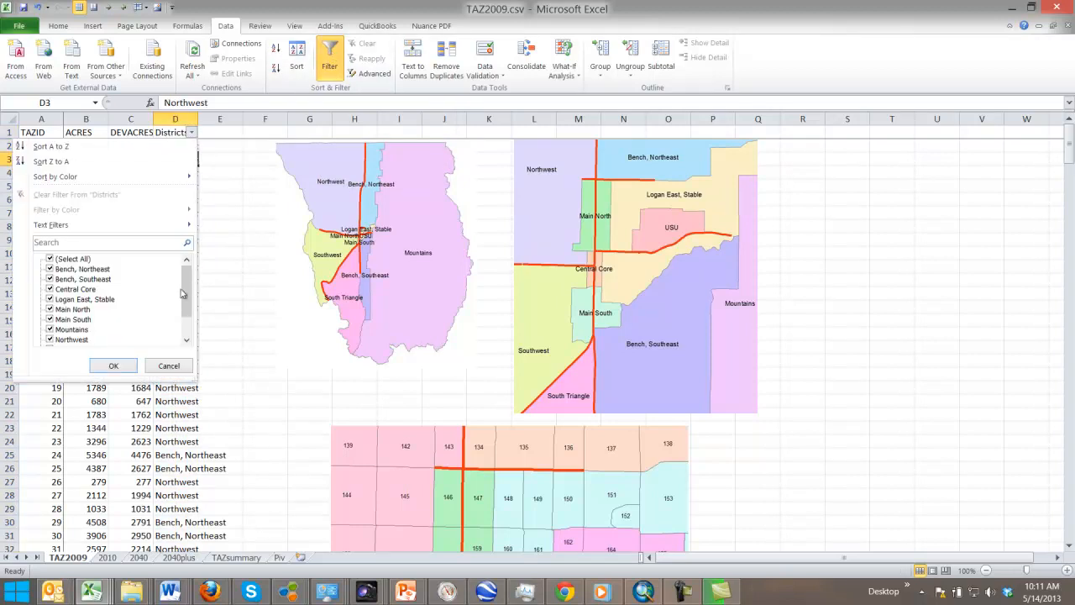
left_click_drag(187, 283, 211, 277)
left_click(51, 260)
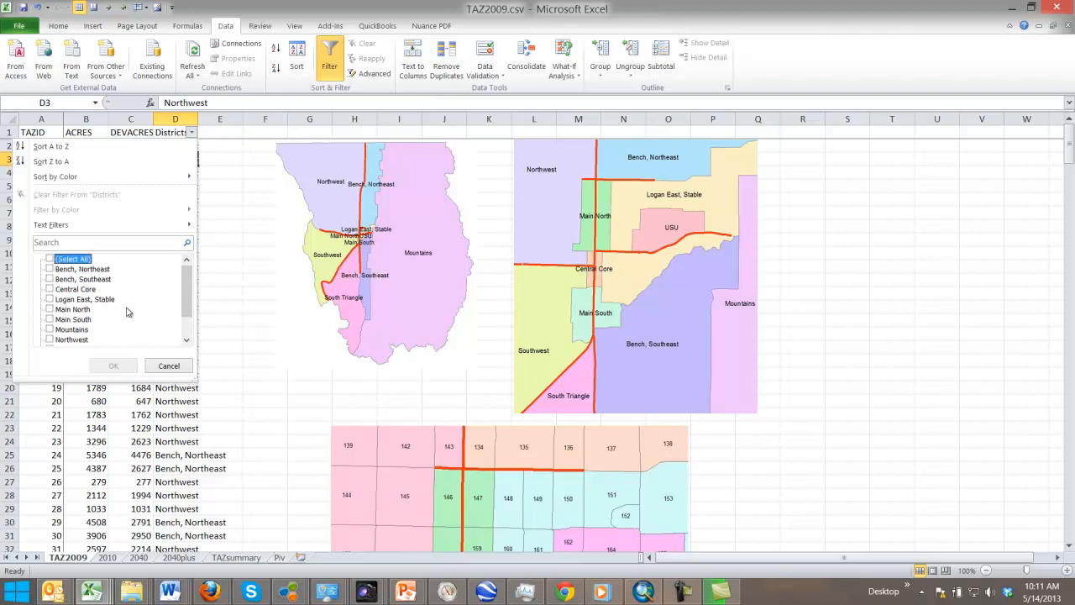
left_click_drag(190, 286, 189, 333)
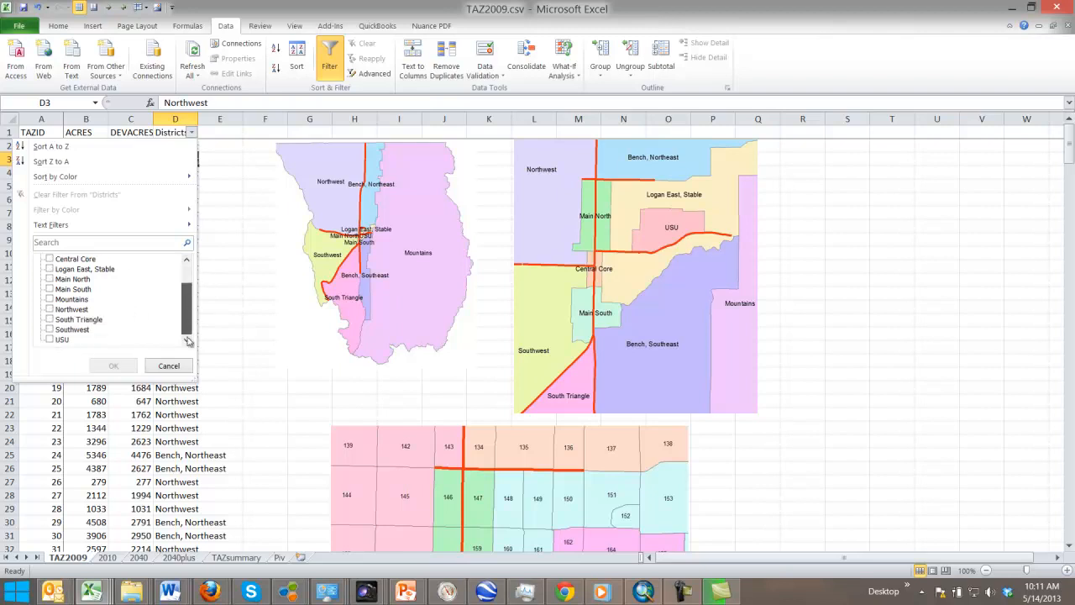
left_click_drag(192, 320, 197, 285)
left_click(50, 289)
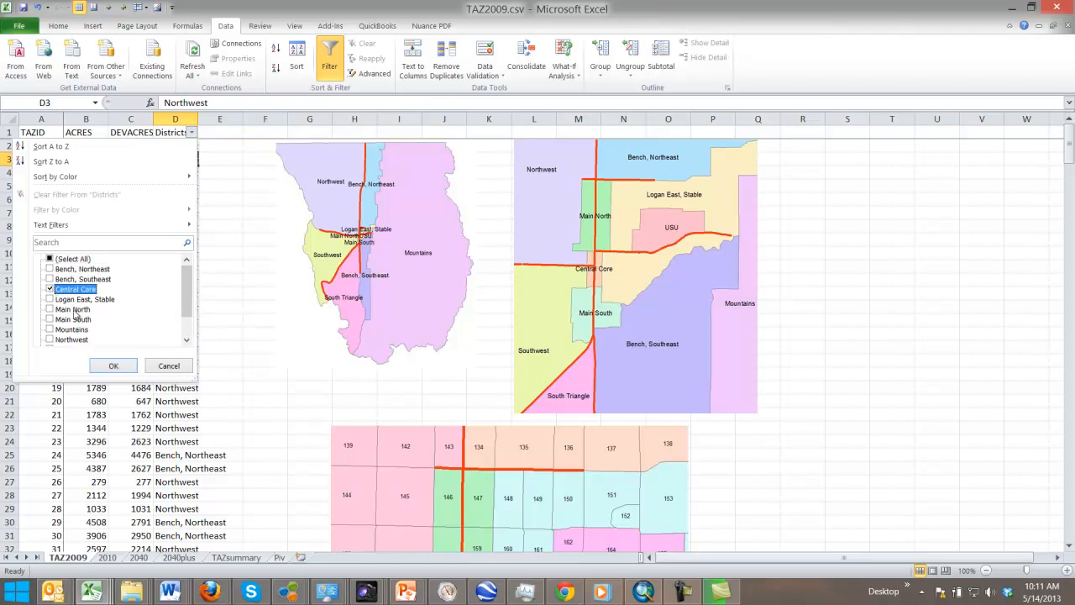
left_click(114, 368)
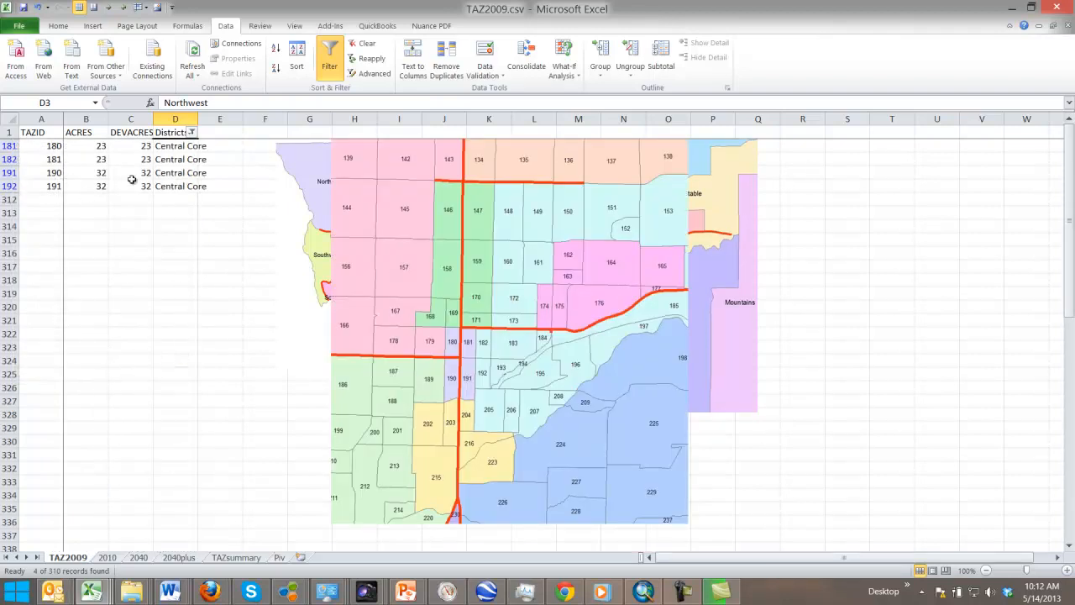
- Move the numbered TAZ map to the side of the two district maps so that all three are uncovered
left_click(846, 294)
left_click_drag(519, 299, 900, 325)
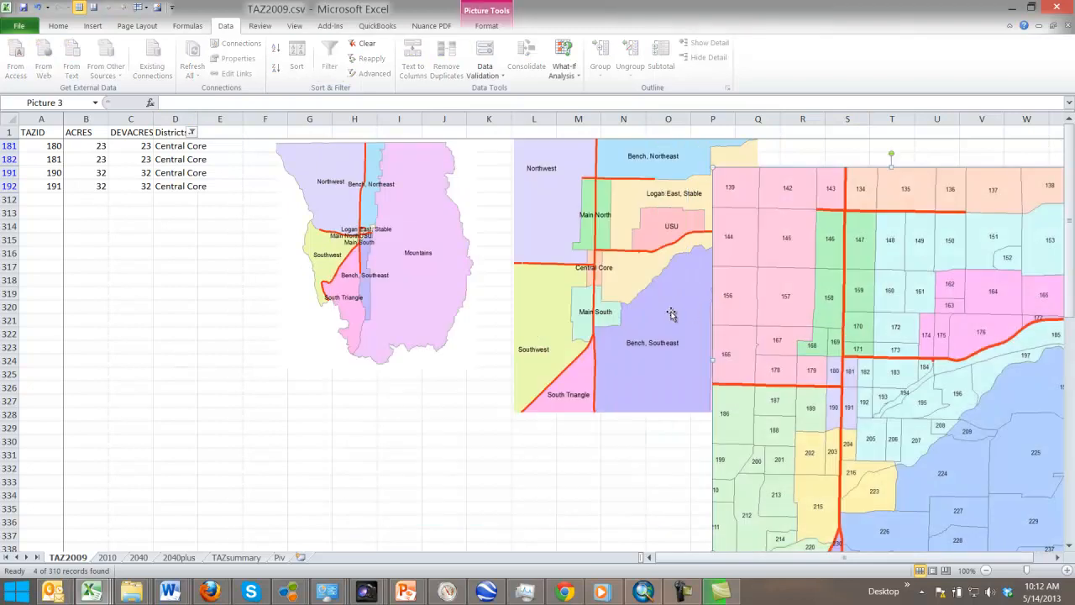
left_click_drag(807, 355, 861, 324)
left_click(124, 226)
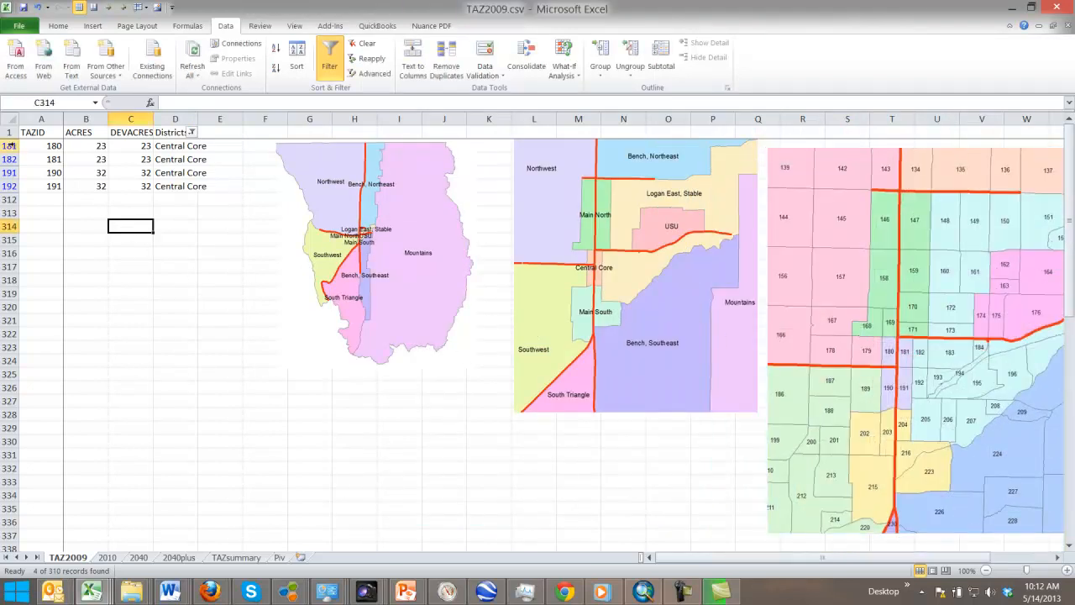
- Review the filtered Central Core rows 181–192 against the numbered TAZ map
left_click_drag(9, 146, 6, 186)
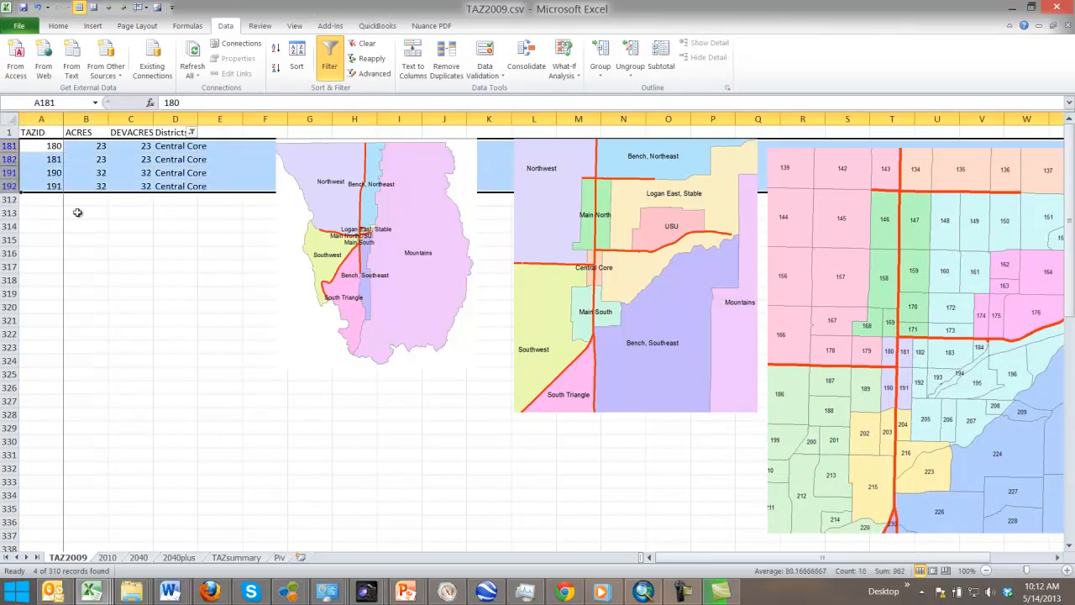
left_click(85, 212)
left_click(177, 184)
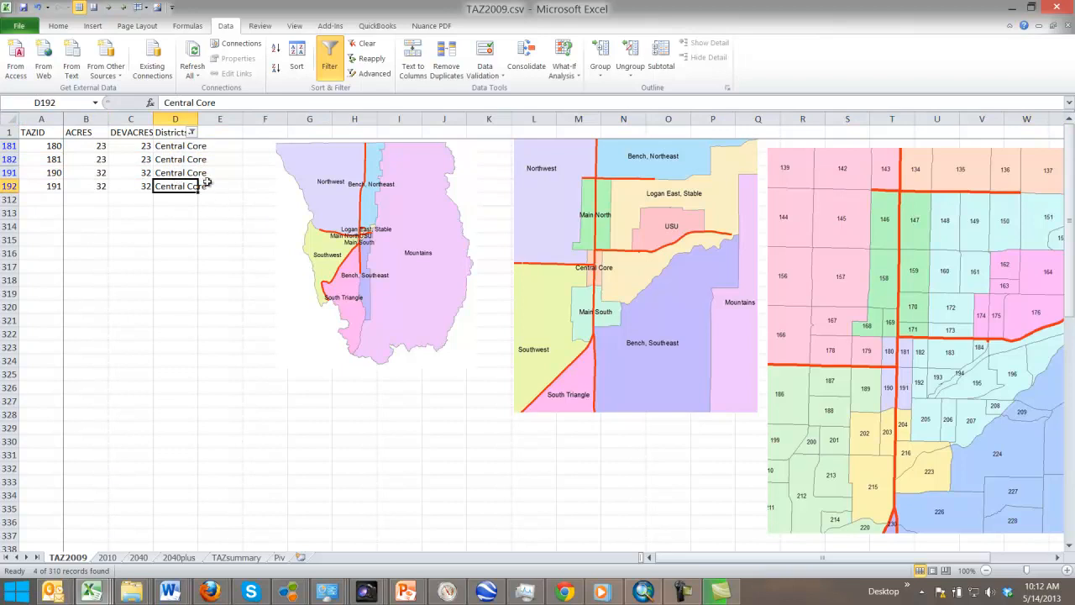
- Change the Districts filter from Central Core to show only the Mountains rows
left_click(192, 134)
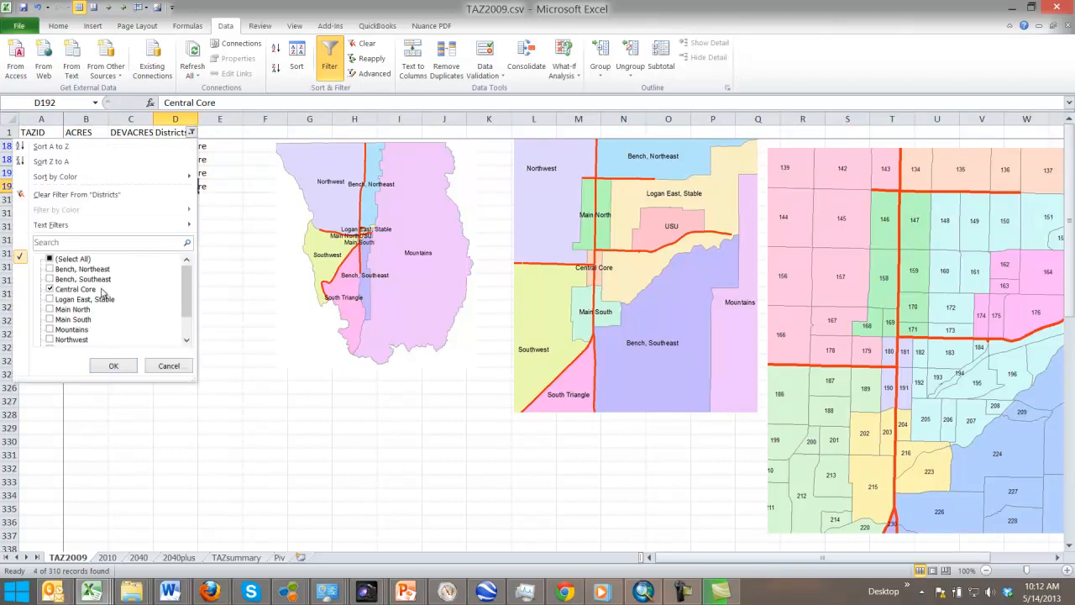
left_click_drag(187, 294, 188, 324)
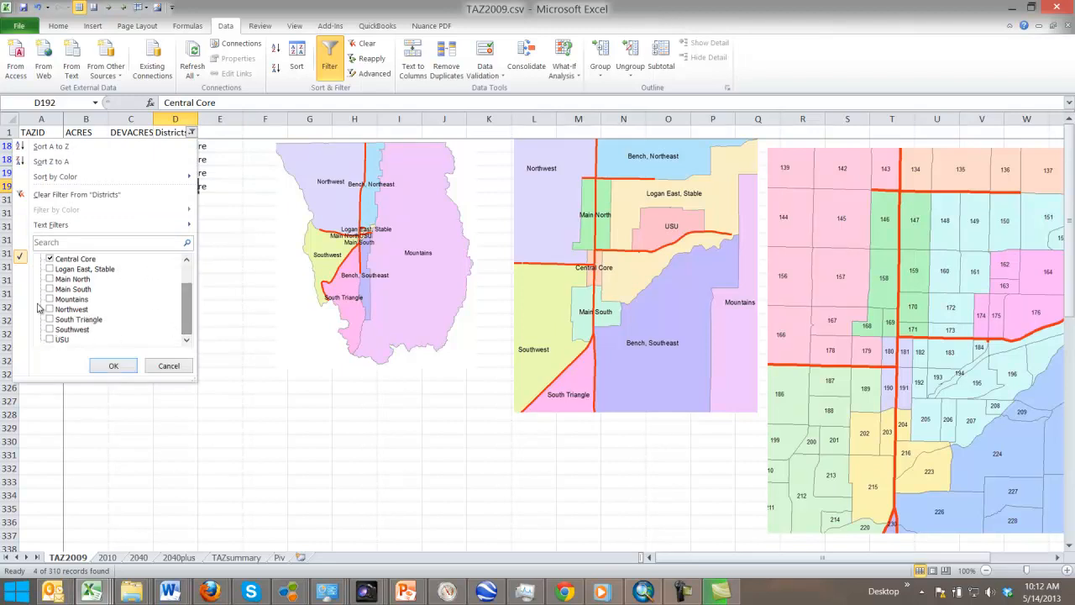
left_click(52, 299)
left_click(50, 259)
left_click(113, 365)
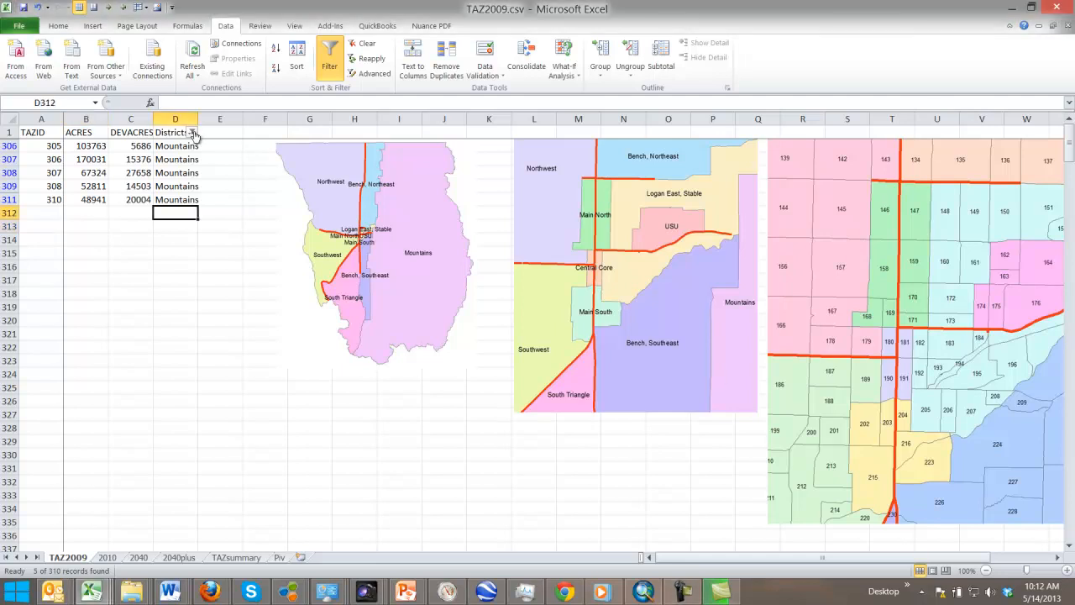
- Reset the Districts filter to show all districts
left_click(192, 134)
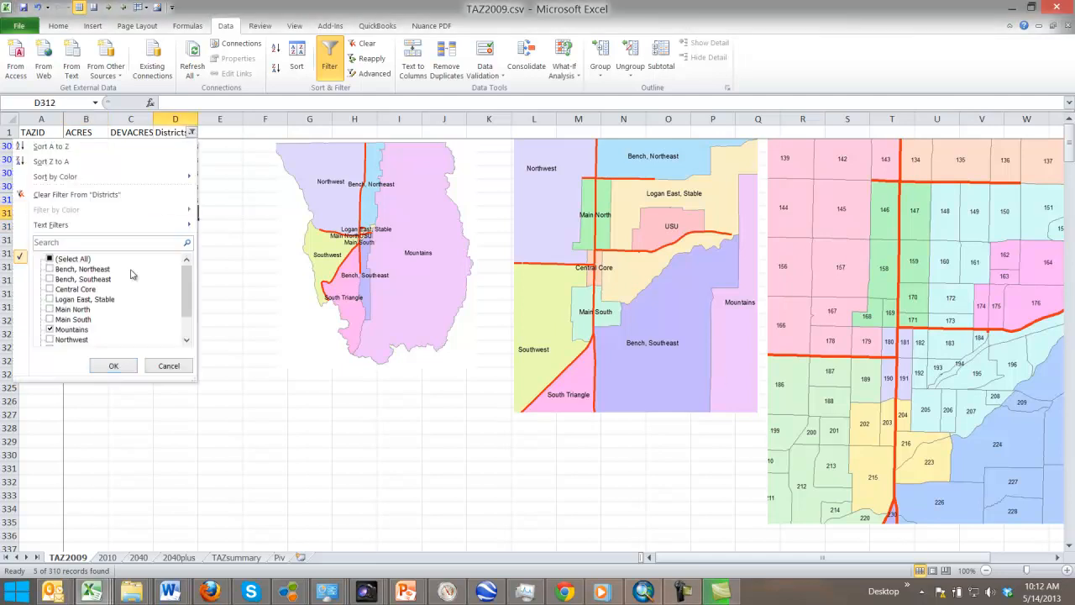
left_click(48, 258)
left_click(113, 365)
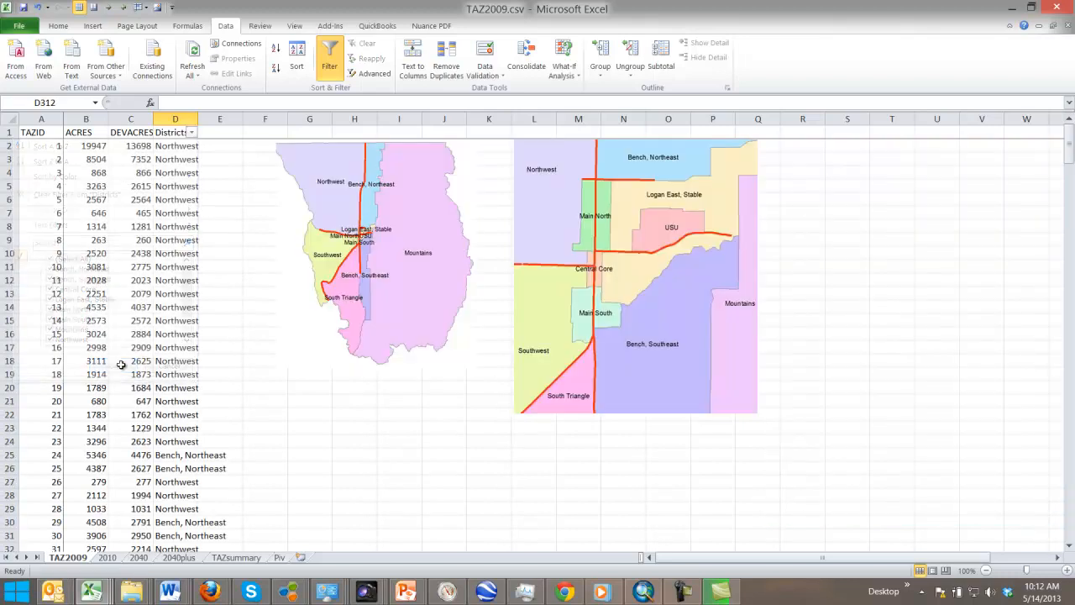
- Move the numbered TAZ map next to the Districts column alongside the rows for TAZs 173–198
left_click_drag(1067, 144, 1068, 374)
left_click_drag(903, 414, 417, 126)
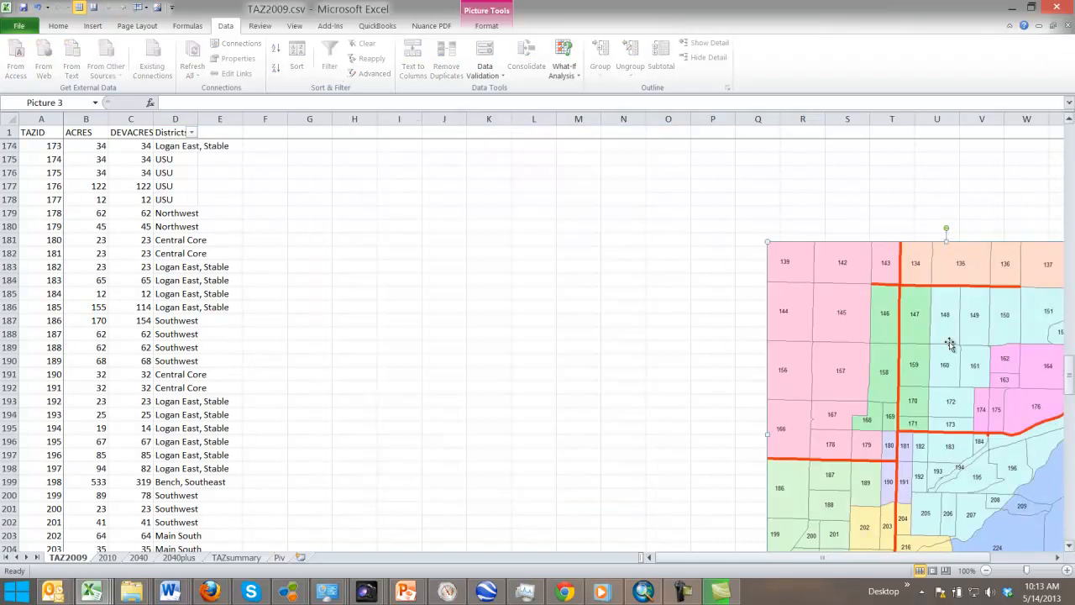
left_click_drag(866, 323, 382, 186)
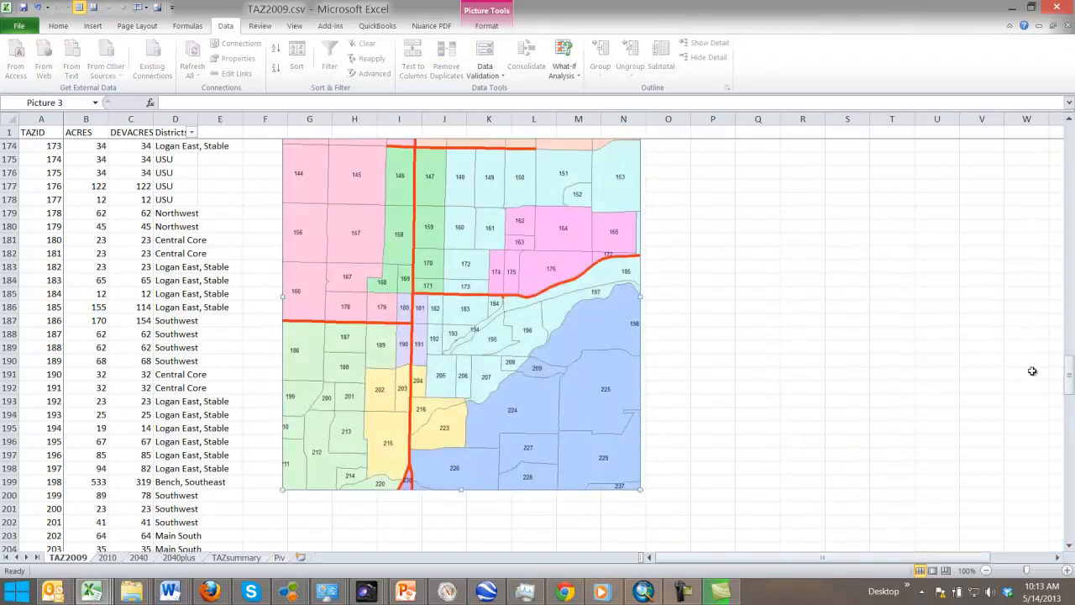
- Cut the numbered TAZ map and paste it at cell H26, below the two district maps
mouse_move(1070, 377)
left_mouse_down()
mouse_move(1069, 353)
mouse_move(1069, 365)
left_mouse_up()
left_click(542, 307)
left_click(516, 373)
key("Delete")
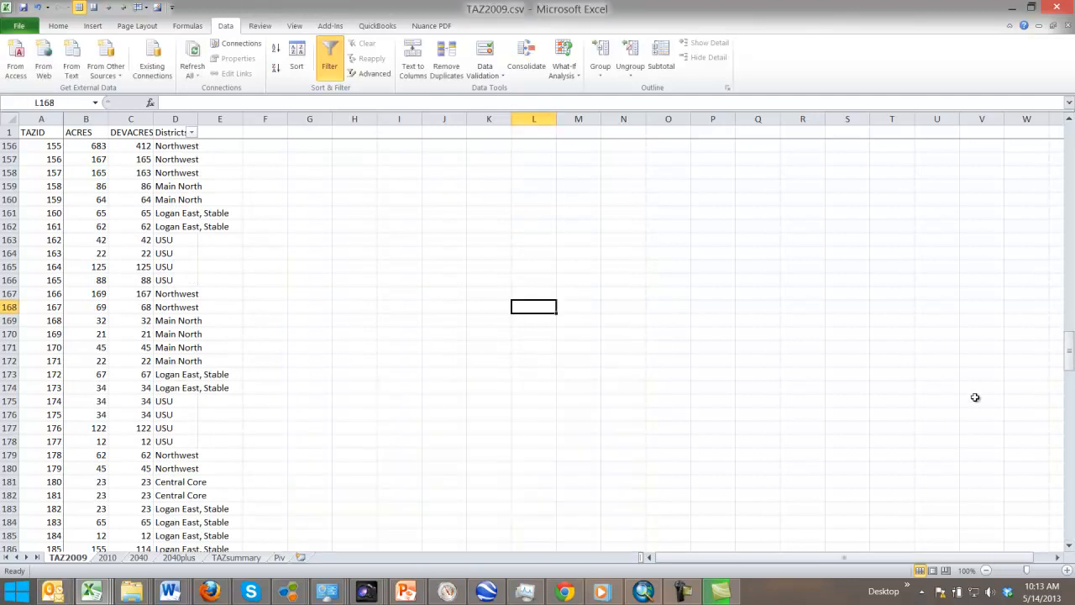
left_click_drag(1069, 353, 1069, 151)
left_click(359, 466)
key("ctrl+v")
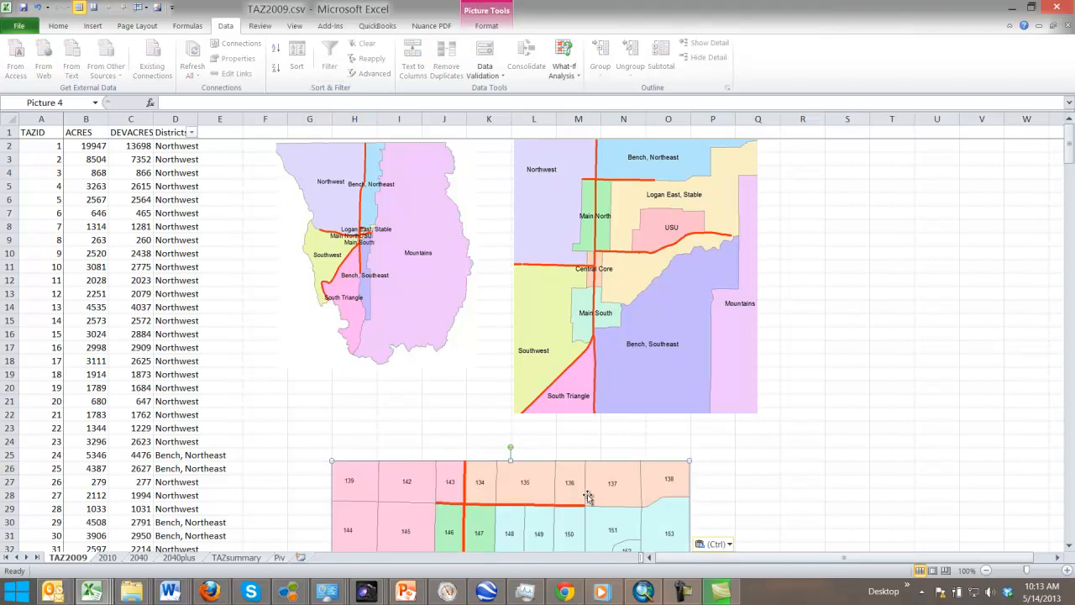
left_click(582, 442)
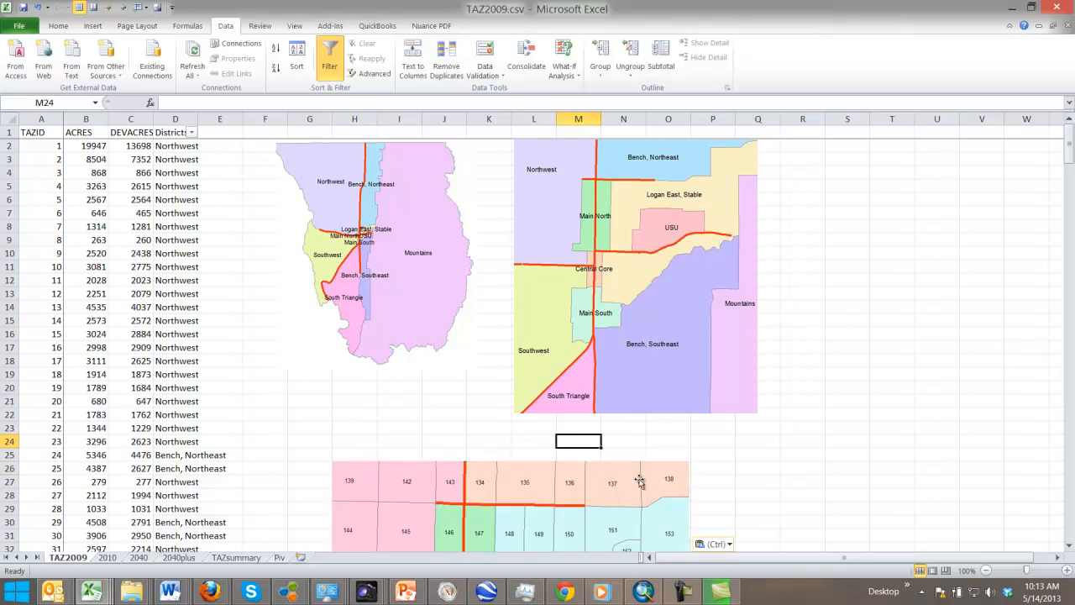
- Examine the Central Core household sums and household differences in the Piv sheet's PivotTable, comparing them with the Logan East, Stable row
left_click(280, 558)
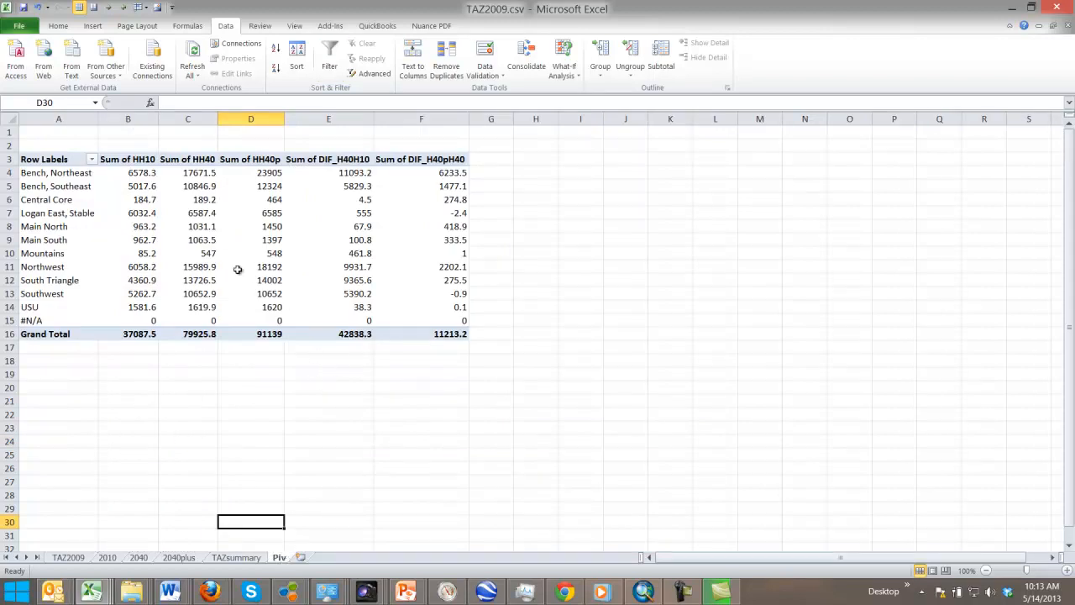
left_click(57, 201)
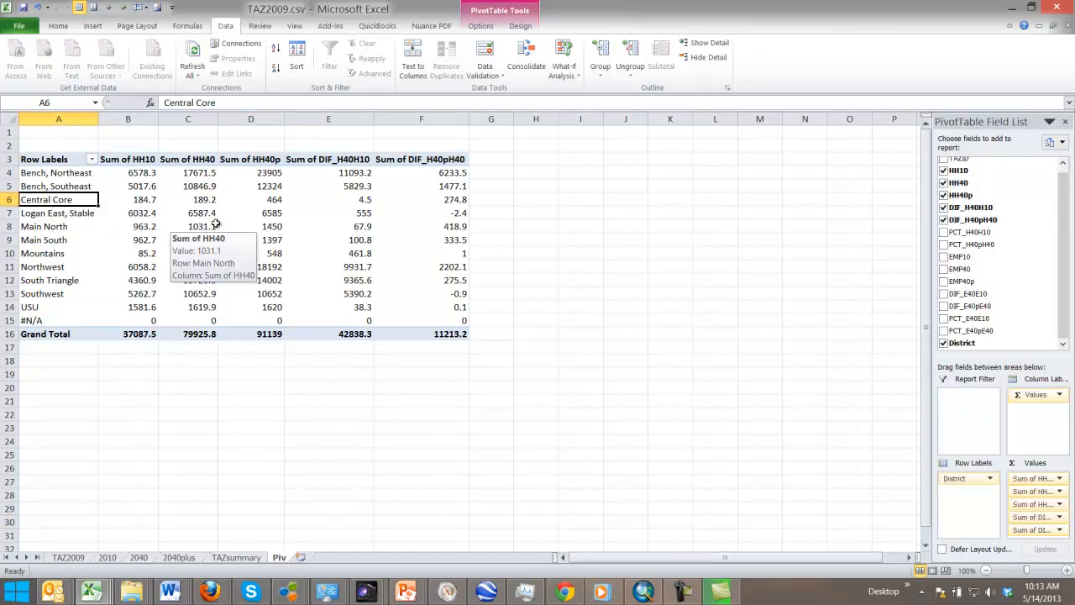
left_click(148, 202)
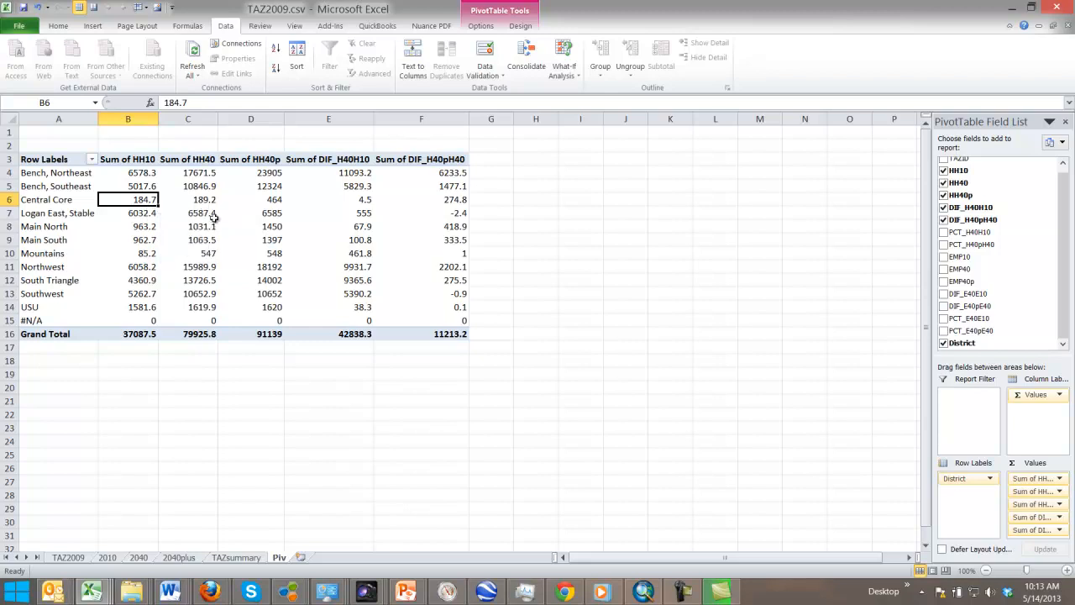
key("Right")
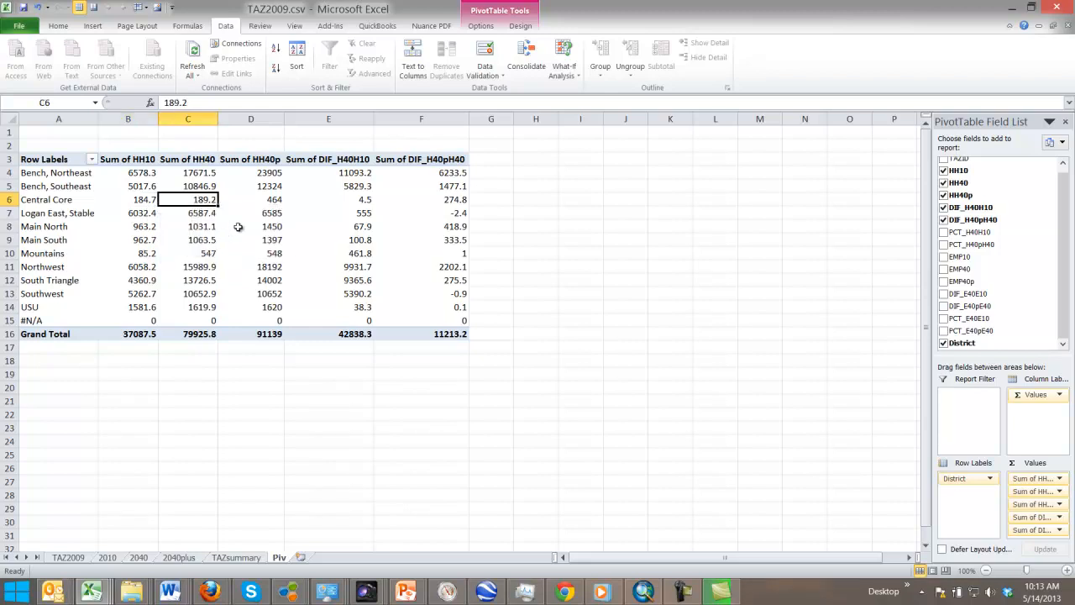
left_click(347, 202)
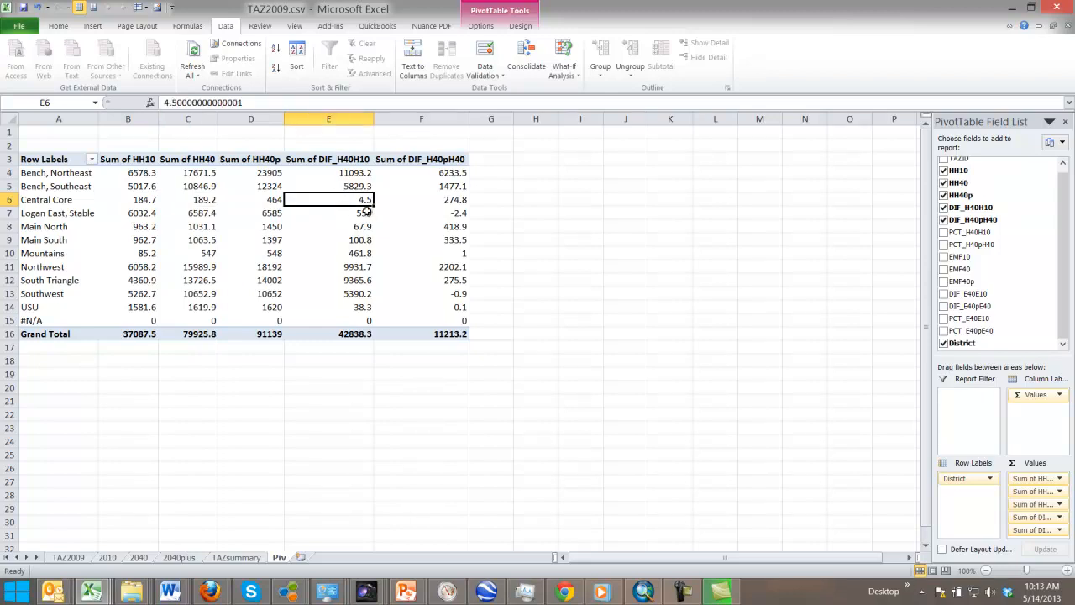
left_click(362, 214)
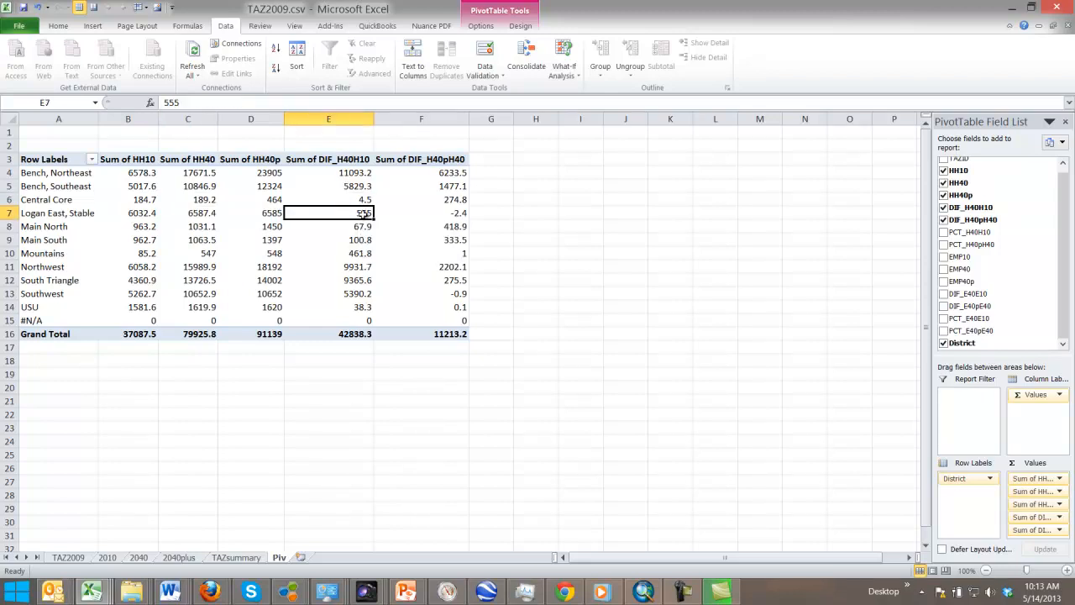
left_click(365, 199)
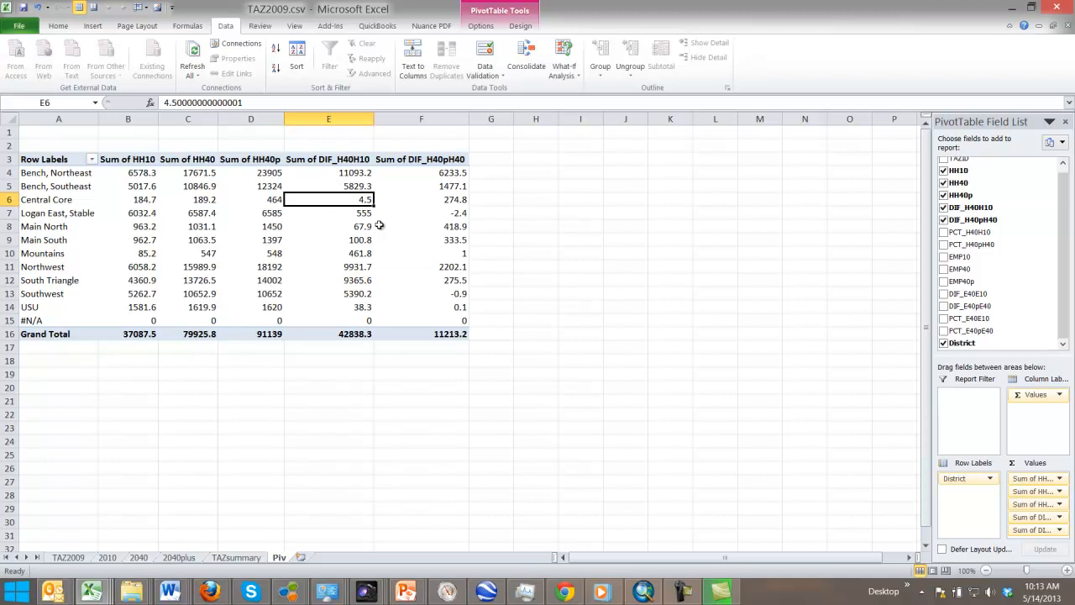
left_click(449, 201)
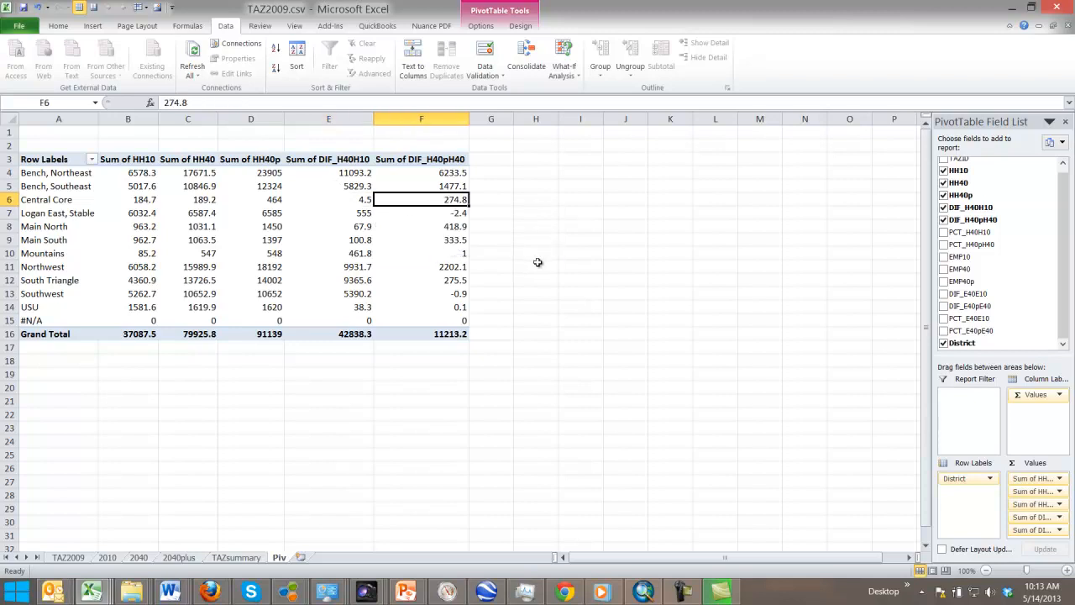
left_click(442, 217)
left_click(450, 200)
left_click(484, 204)
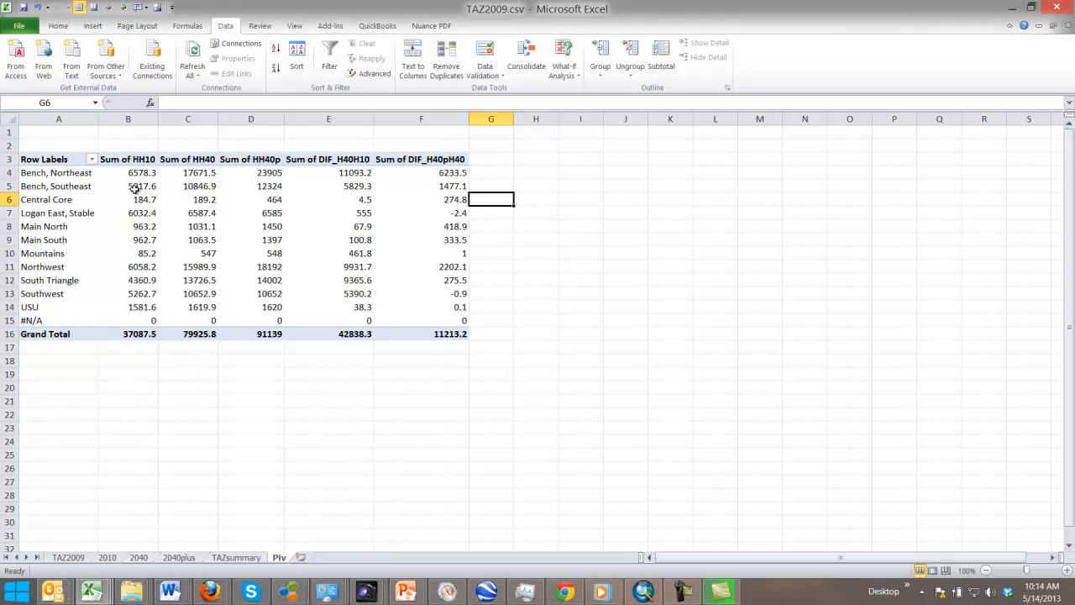
- Copy the household PivotTable range A2:F16 and paste a duplicate at cell H2
left_click(58, 144)
left_click(236, 352)
left_click_drag(47, 144, 464, 335)
key("ctrl+c")
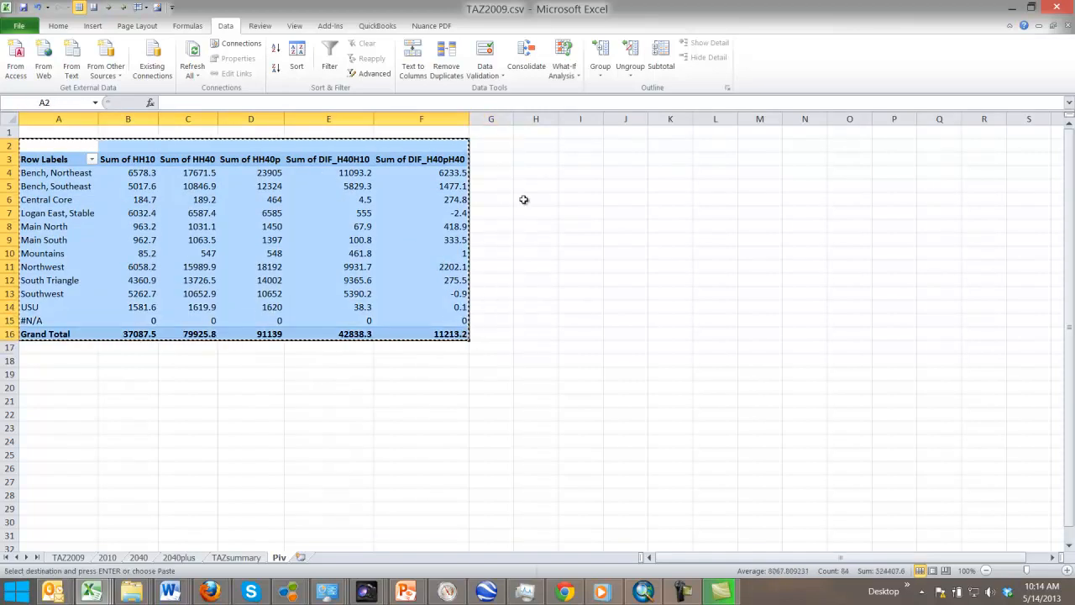
left_click(540, 149)
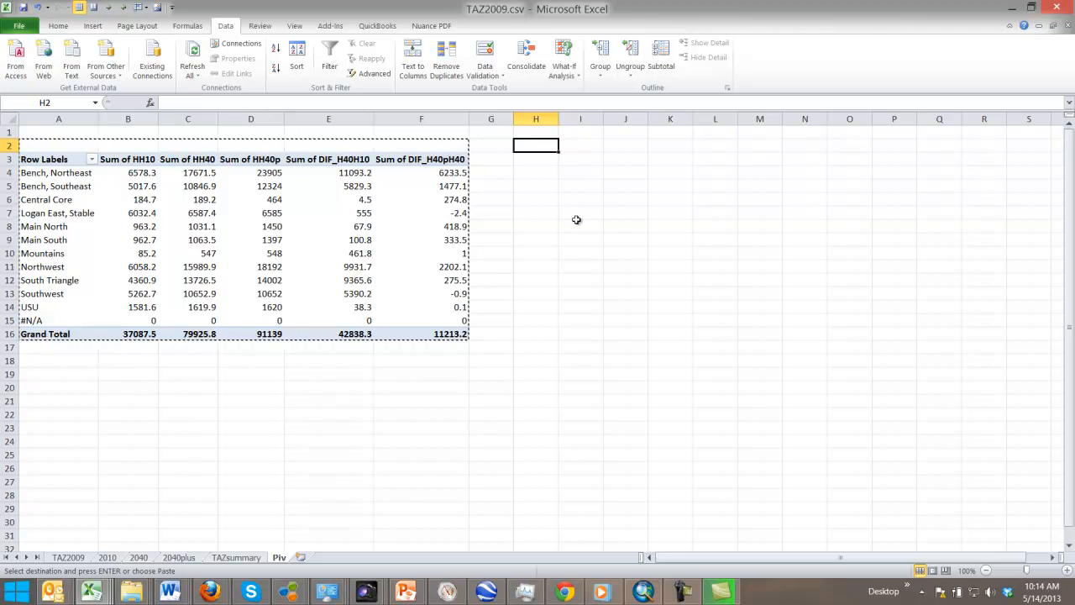
key("ctrl+v")
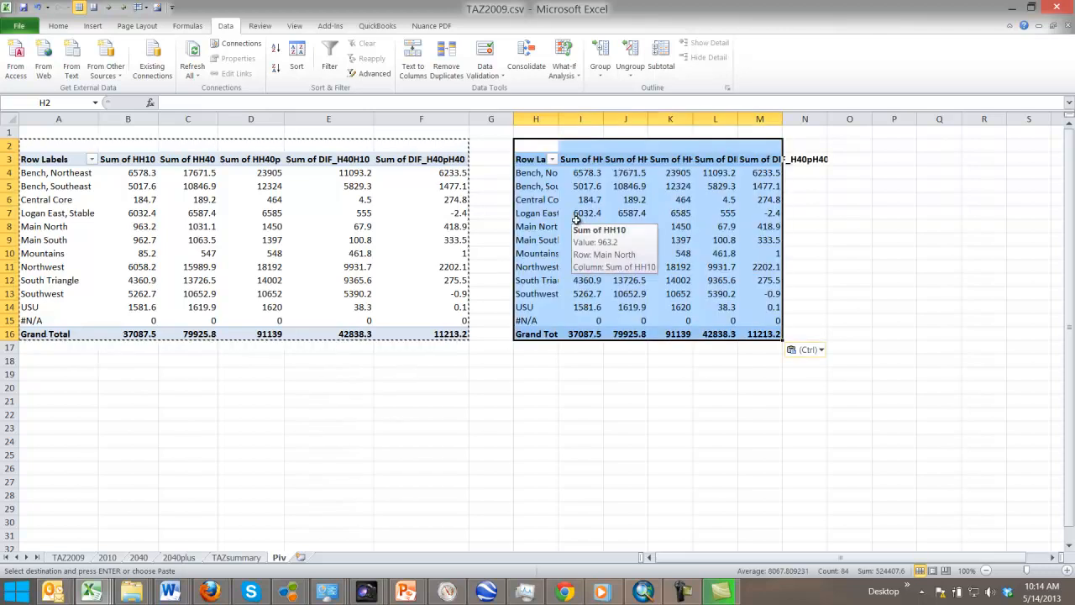
- Widen columns H through M equally so the duplicate PivotTable's headings are easier to read
left_click_drag(782, 118, 814, 118)
left_click_drag(542, 118, 806, 119)
left_click_drag(646, 122, 665, 123)
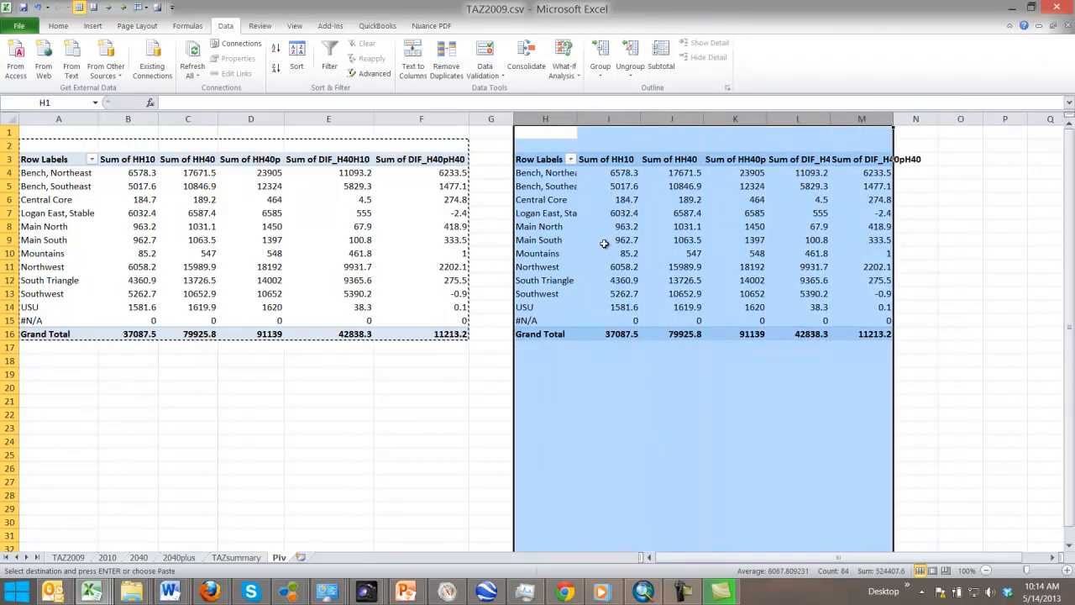
left_click(504, 282)
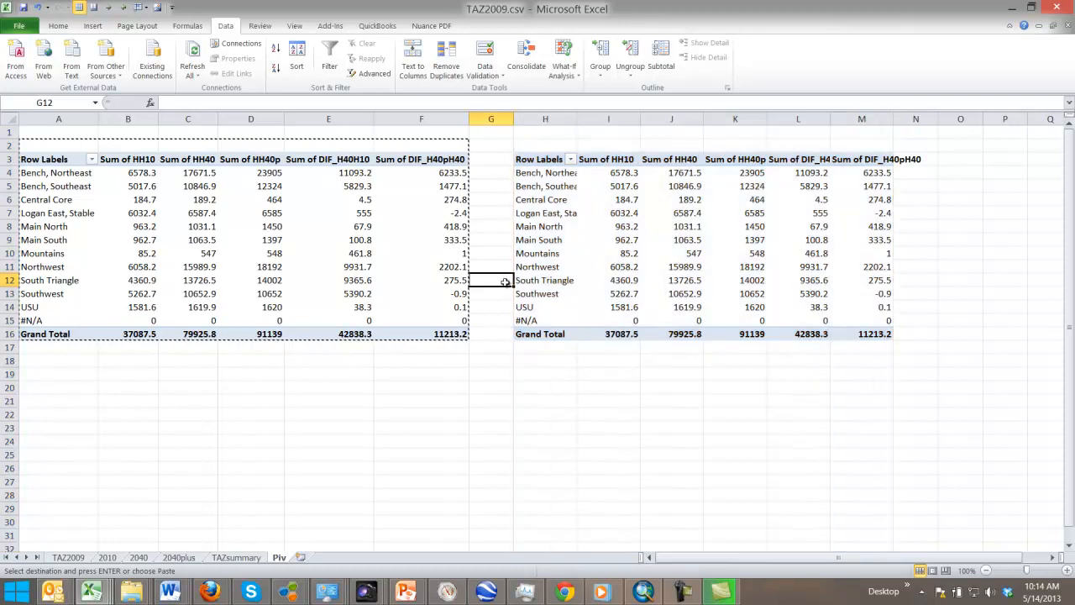
- Remove the HH10, HH40, HH40p, DIF_H40H10 and DIF_H40pH40 fields from the duplicate PivotTable
left_click(610, 173)
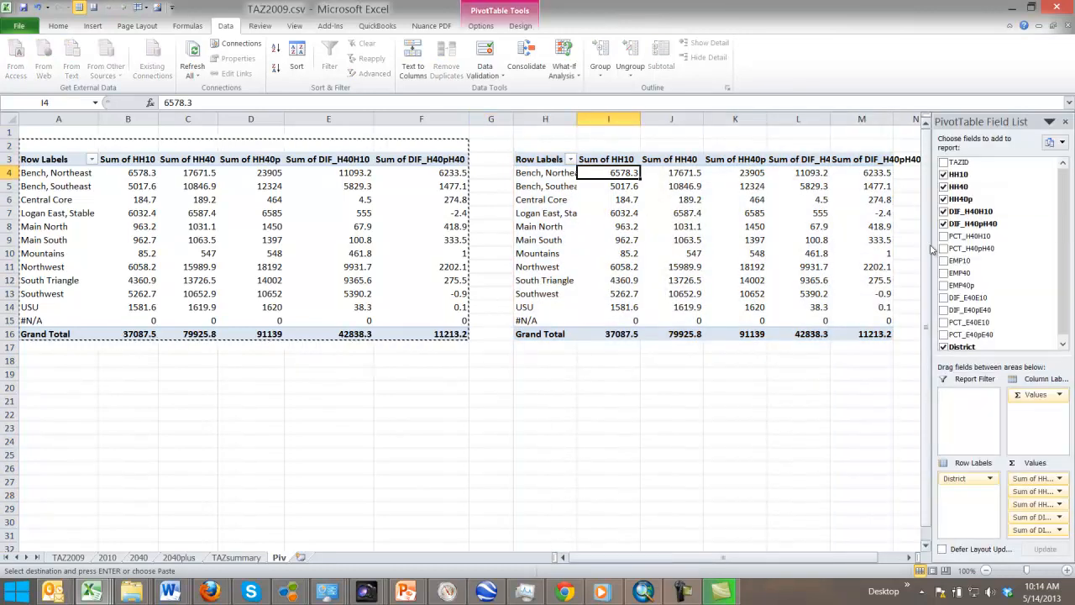
left_click(943, 174)
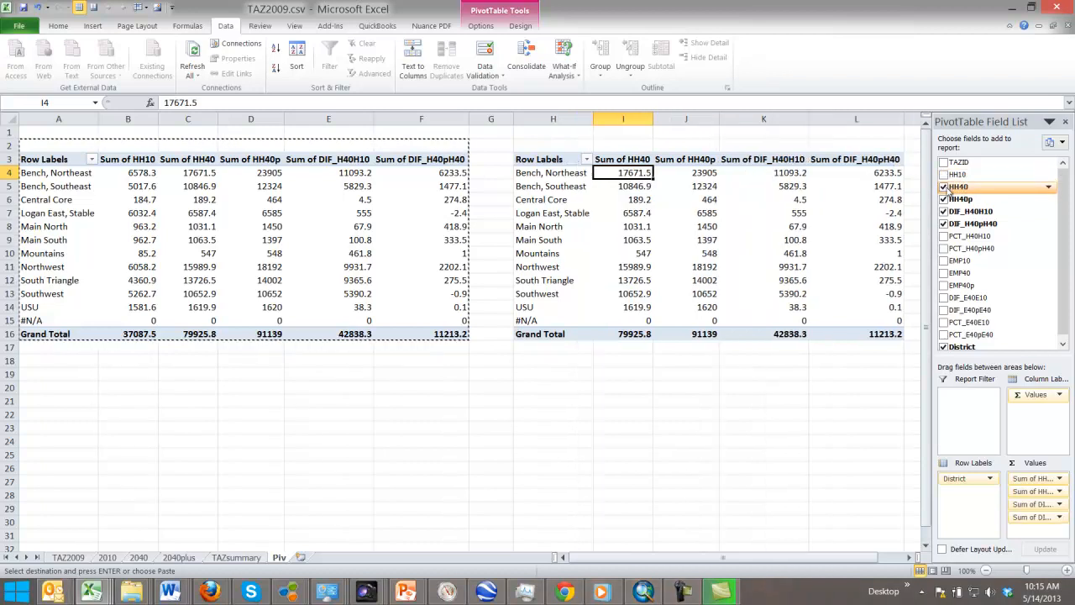
left_click(943, 187)
left_click(943, 199)
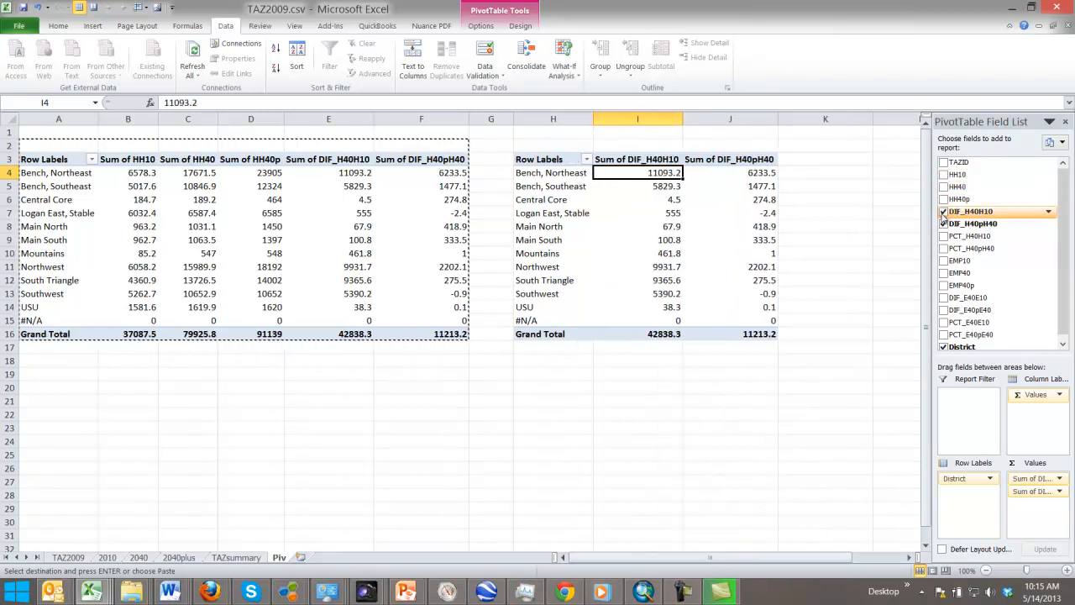
left_click(943, 210)
left_click(943, 224)
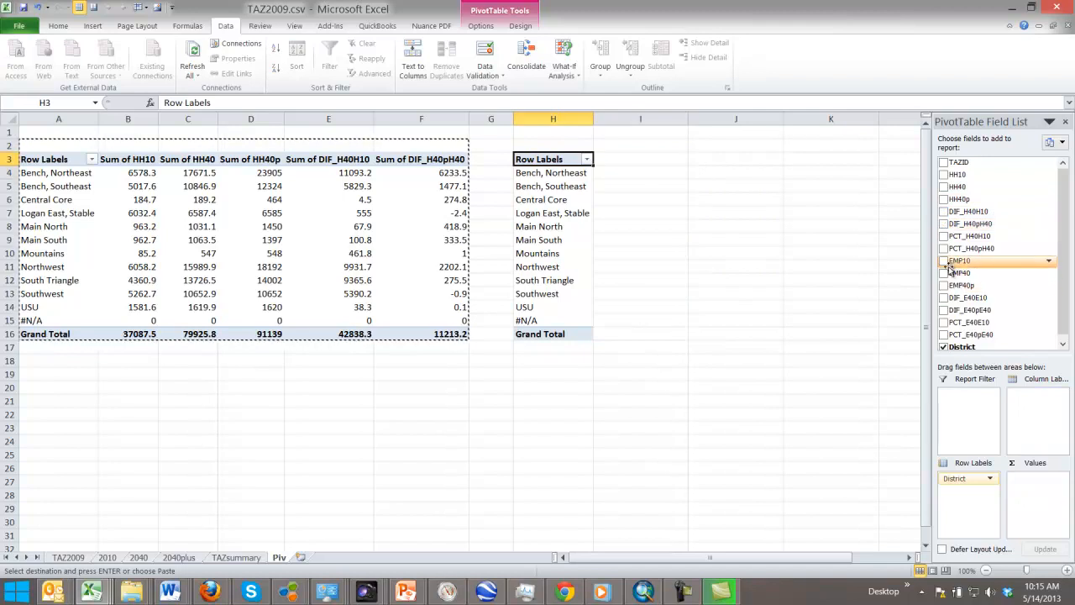
- Add the EMP10, EMP40, EMP40p, DIF_E40E10 and DIF_E40pE40 fields to the duplicate PivotTable
left_click(943, 261)
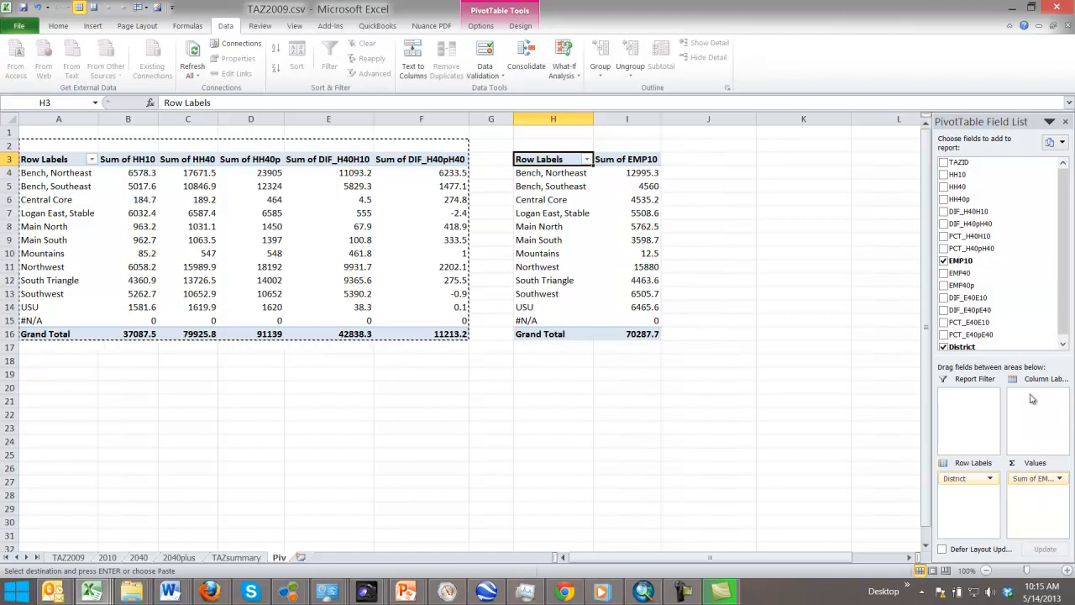
left_click(944, 273)
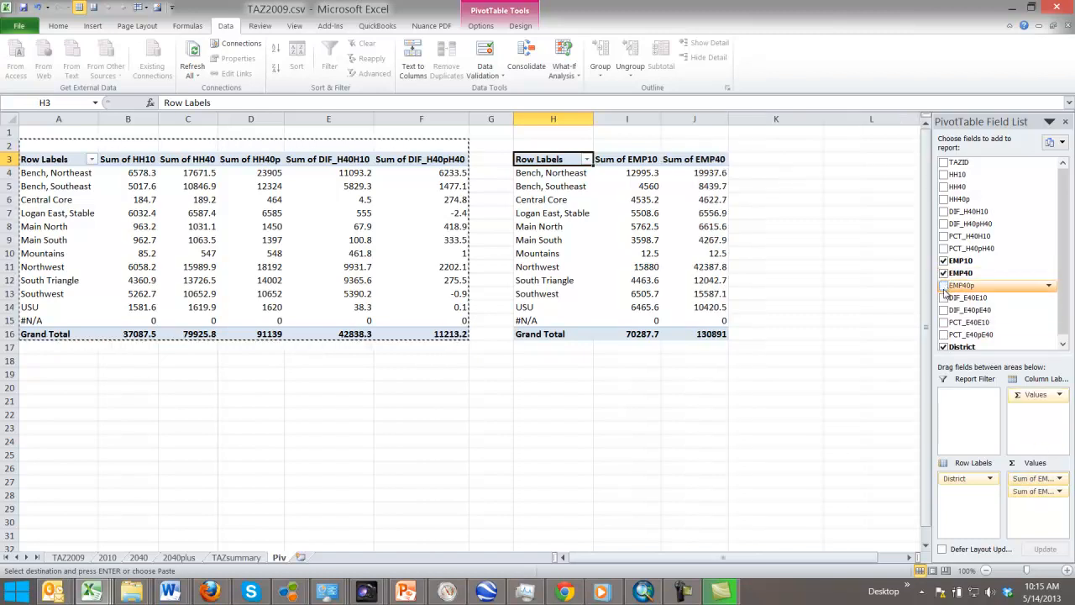
left_click(944, 285)
left_click(944, 298)
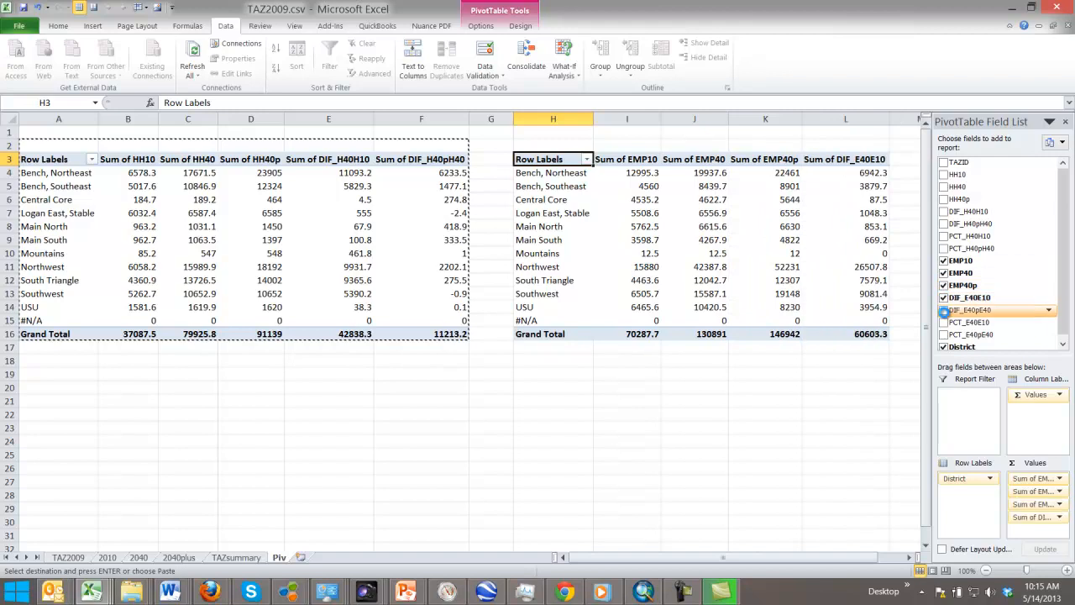
left_click(944, 310)
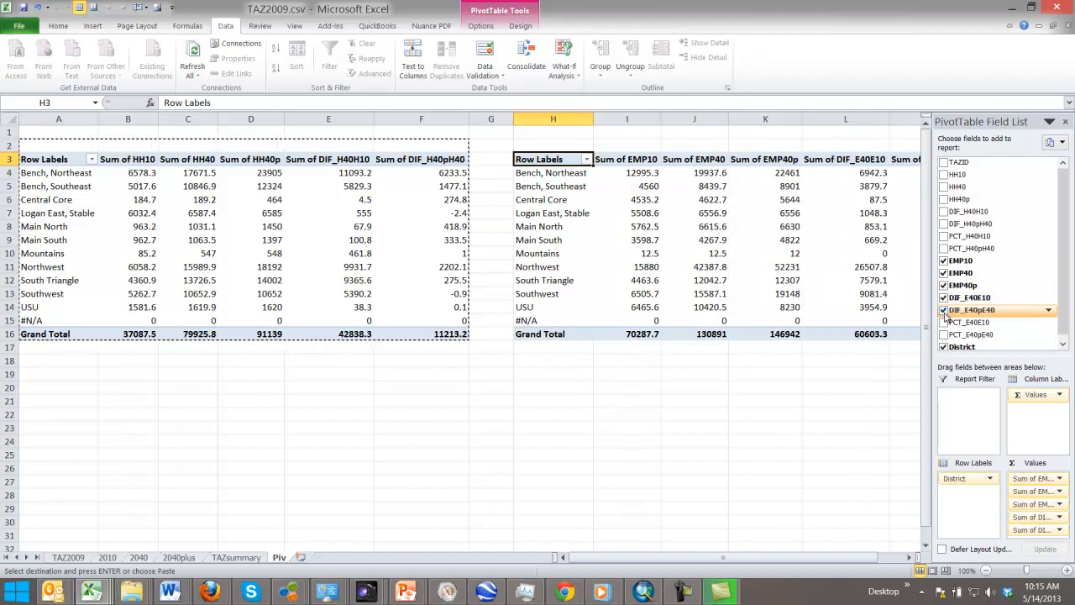
left_click(774, 362)
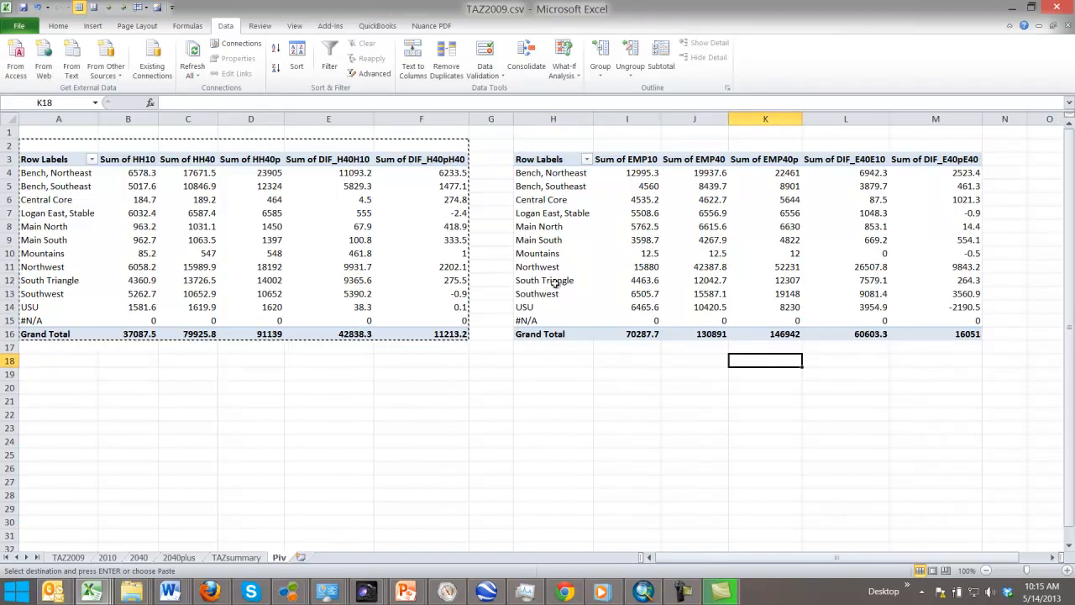
- Examine the Central Core employment sums for EMP10, EMP40, EMP40p and DIF_E40pE40 in the employment PivotTable
left_click(643, 200)
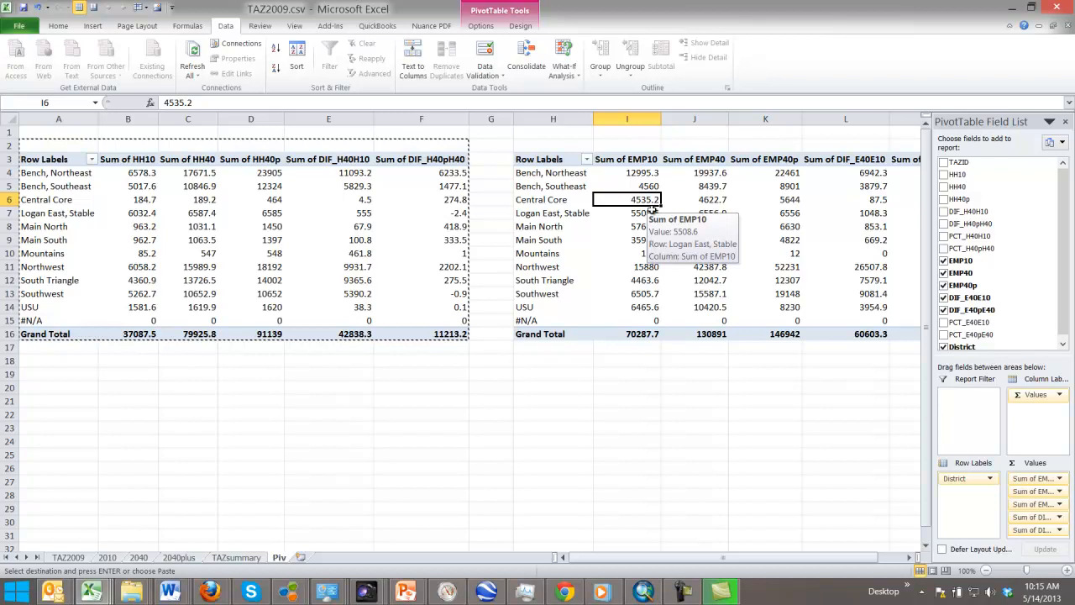
left_click(713, 200)
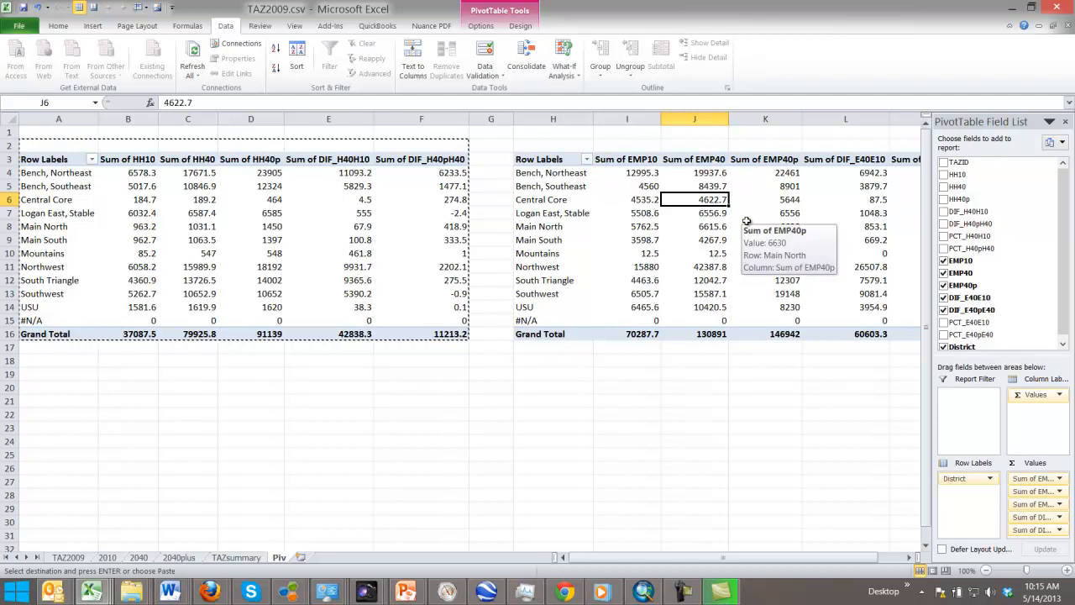
left_click(704, 347)
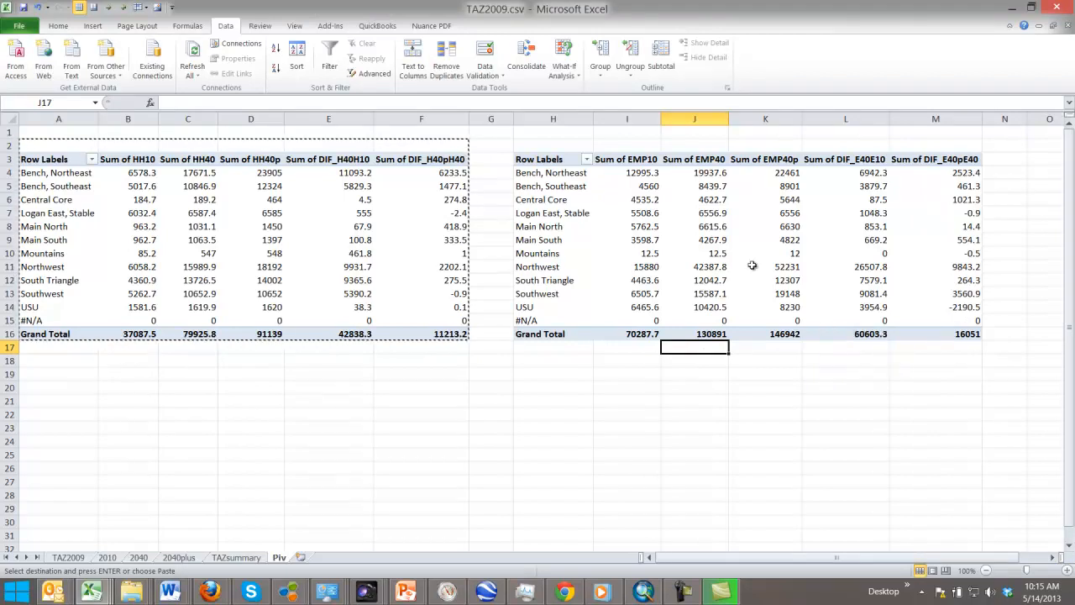
left_click(789, 200)
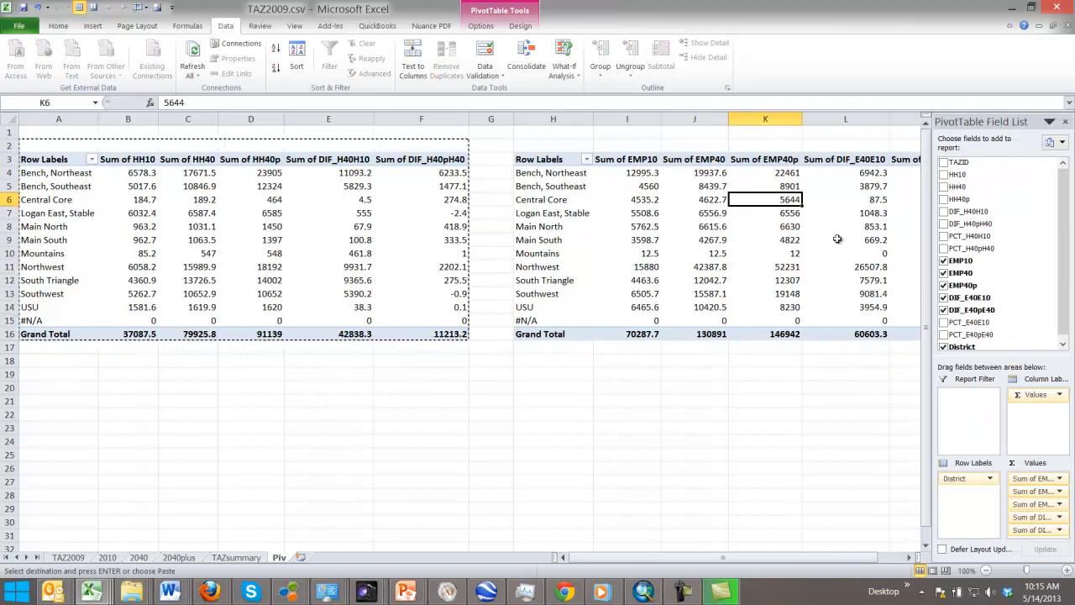
left_click(789, 211)
left_click(791, 201)
mouse_move(808, 245)
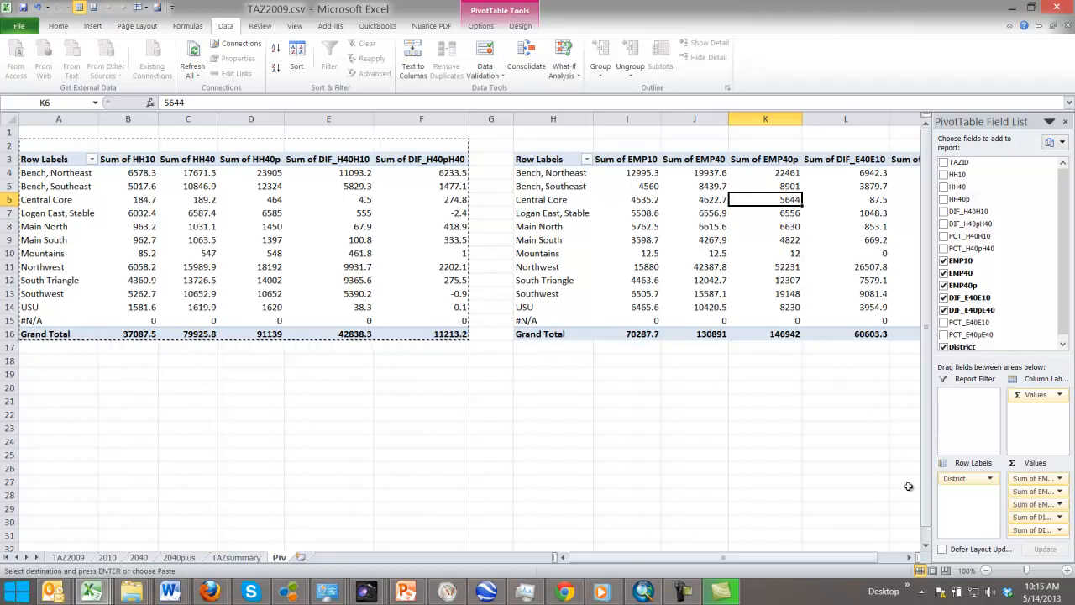
left_click(908, 557)
left_click(908, 556)
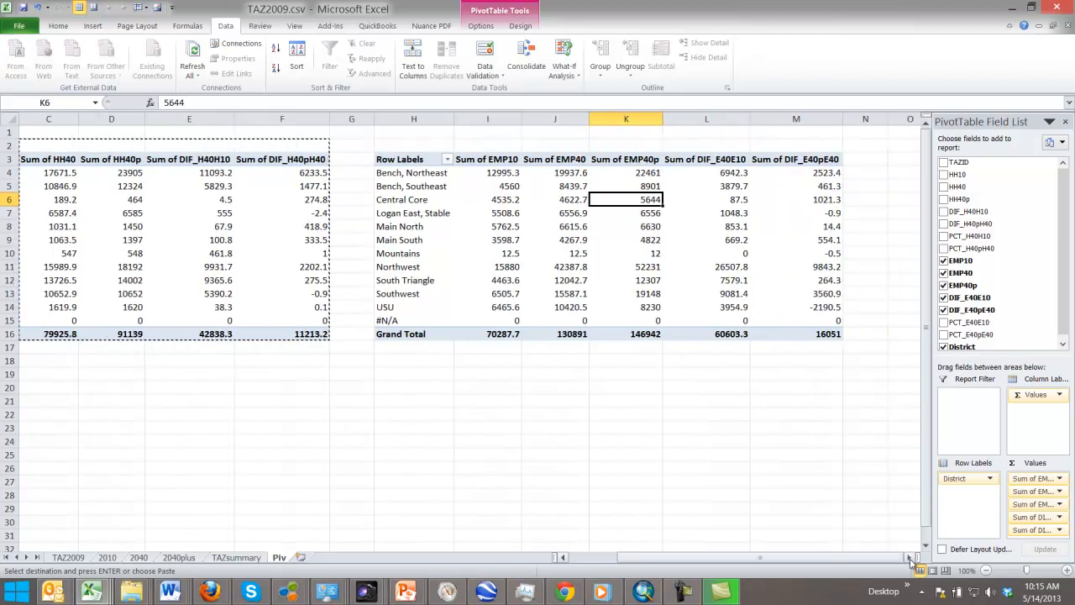
left_click(793, 403)
left_click(818, 202)
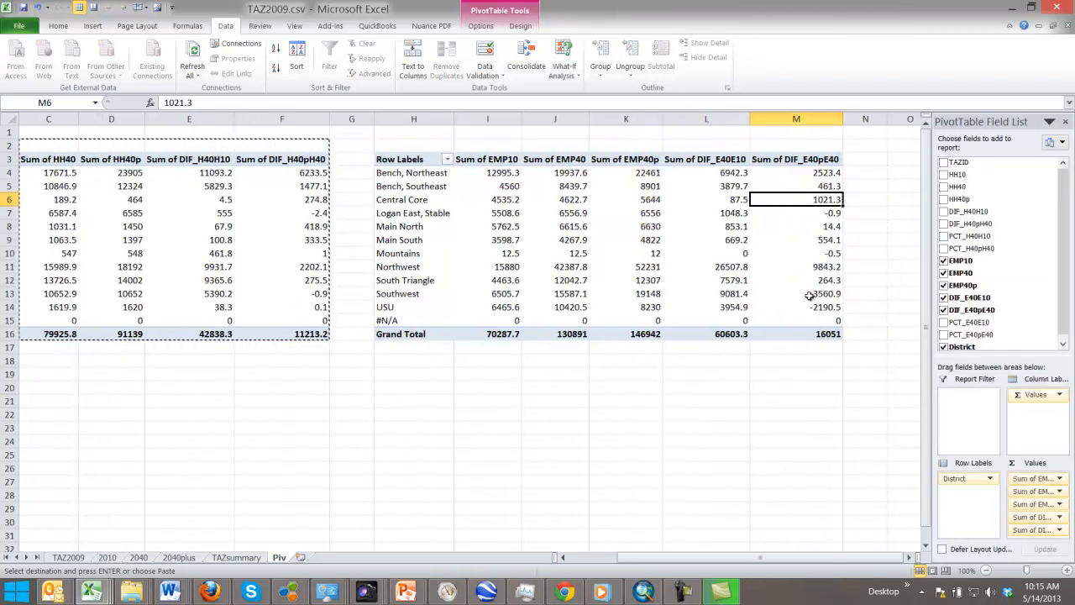
mouse_move(808, 296)
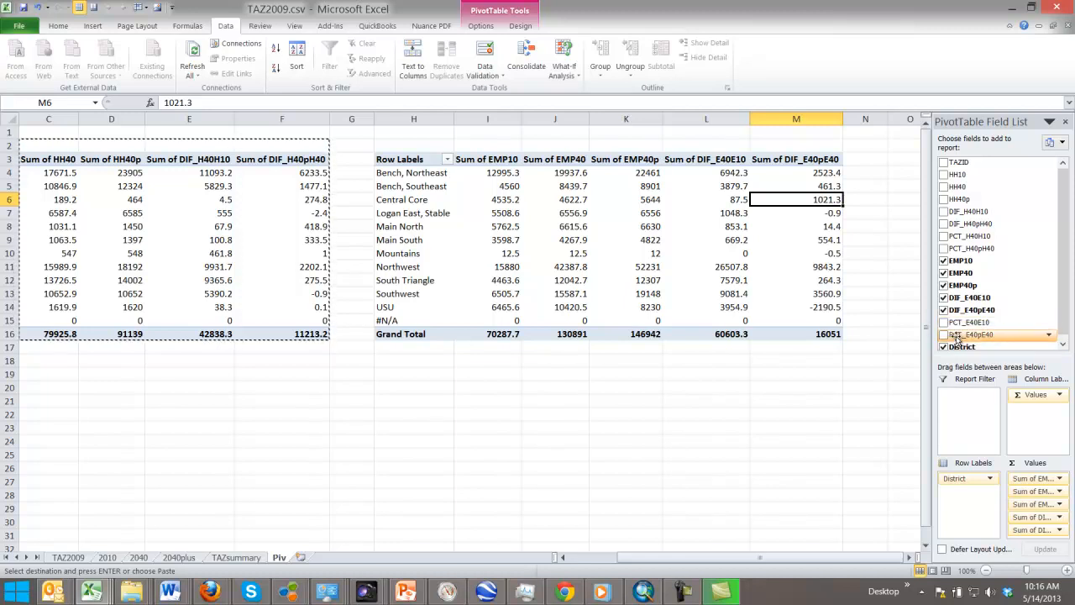
left_click(784, 362)
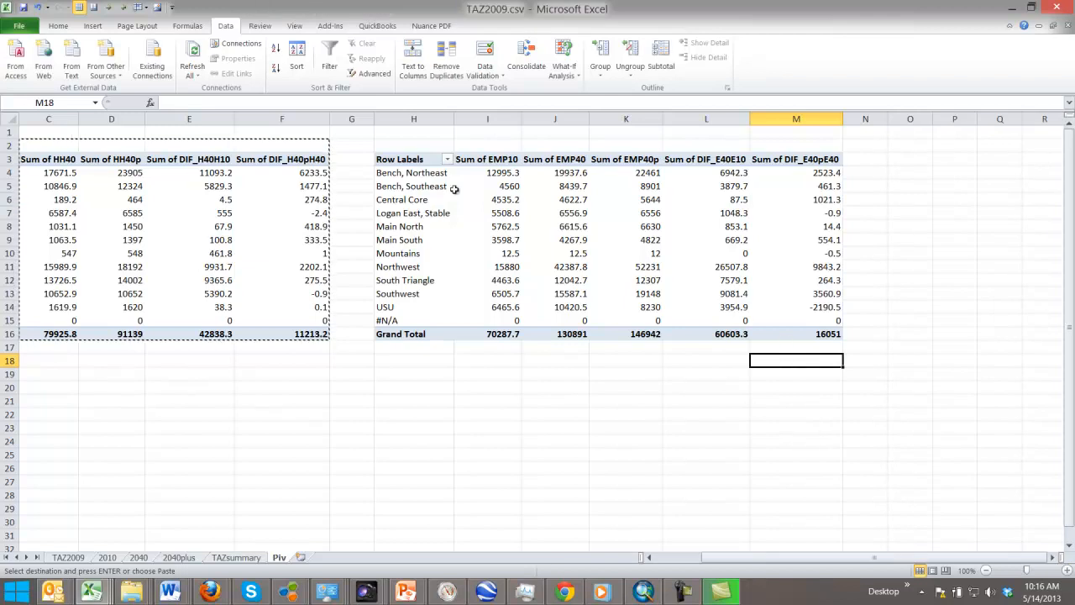
- Copy the employment PivotTable range H3:M16 and paste it as values only, starting at cell H18
left_click(425, 359)
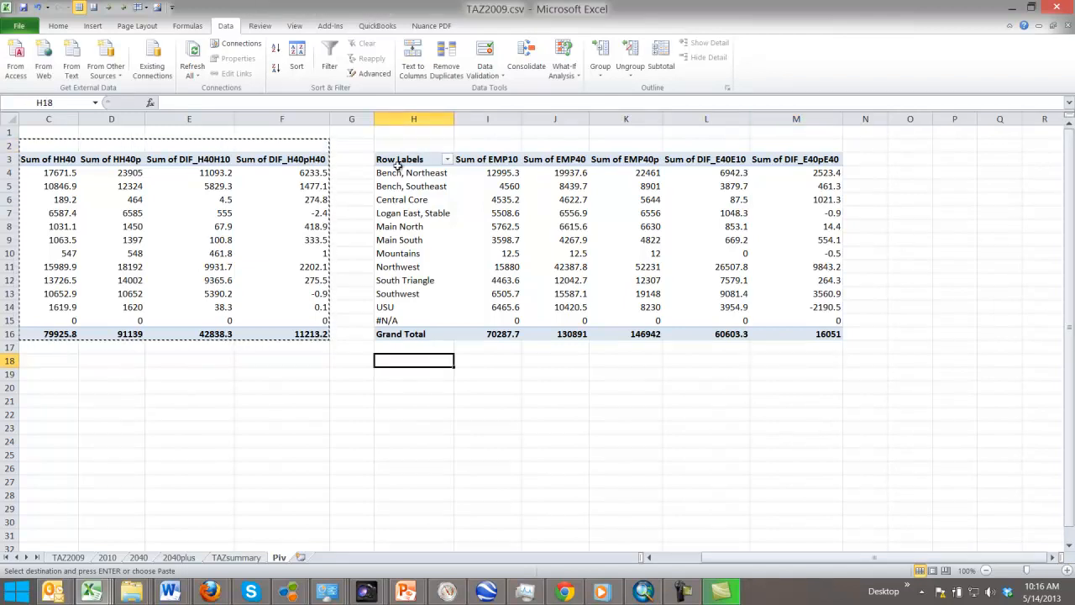
left_click_drag(399, 160, 805, 334)
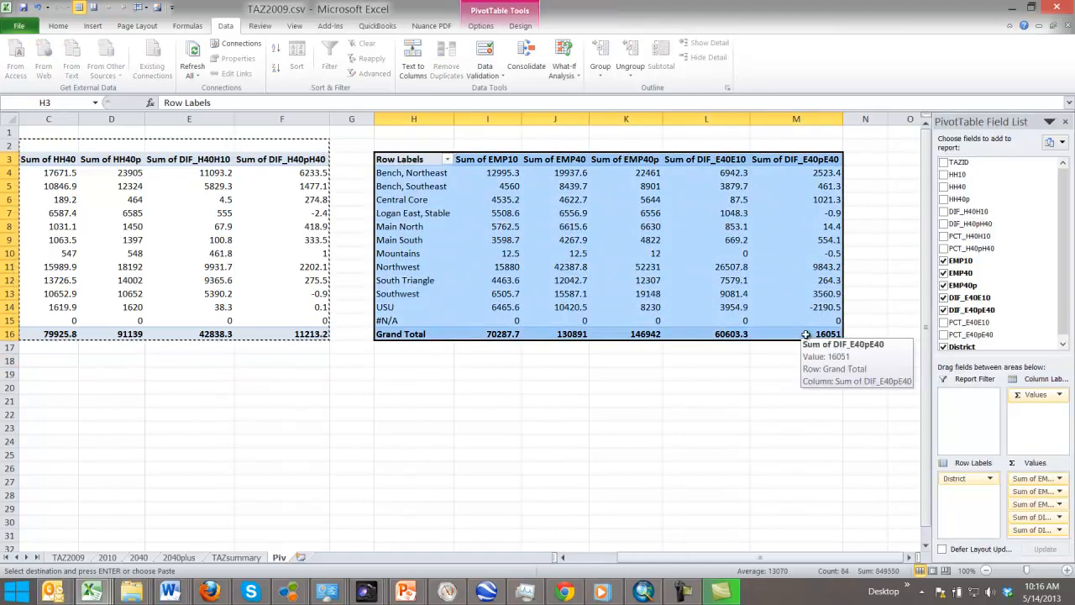
key("ctrl+c")
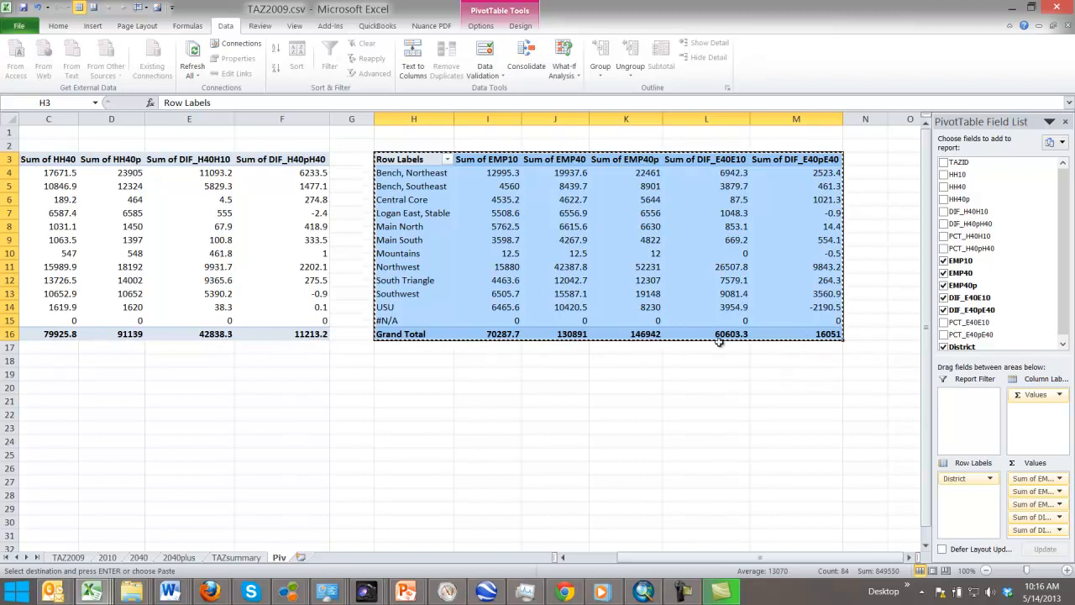
left_click(412, 362)
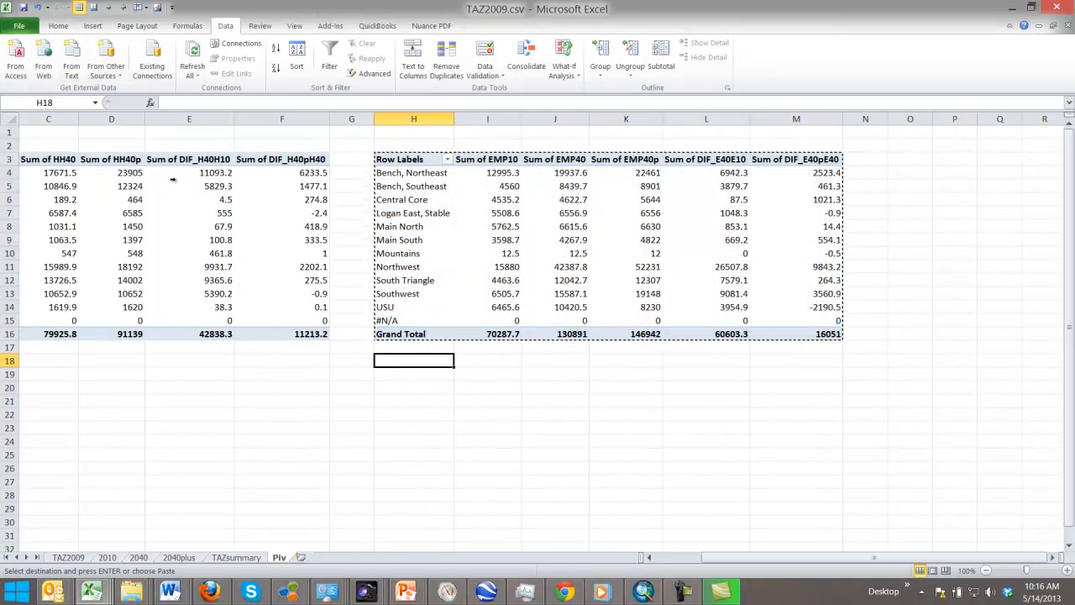
right_click(407, 362)
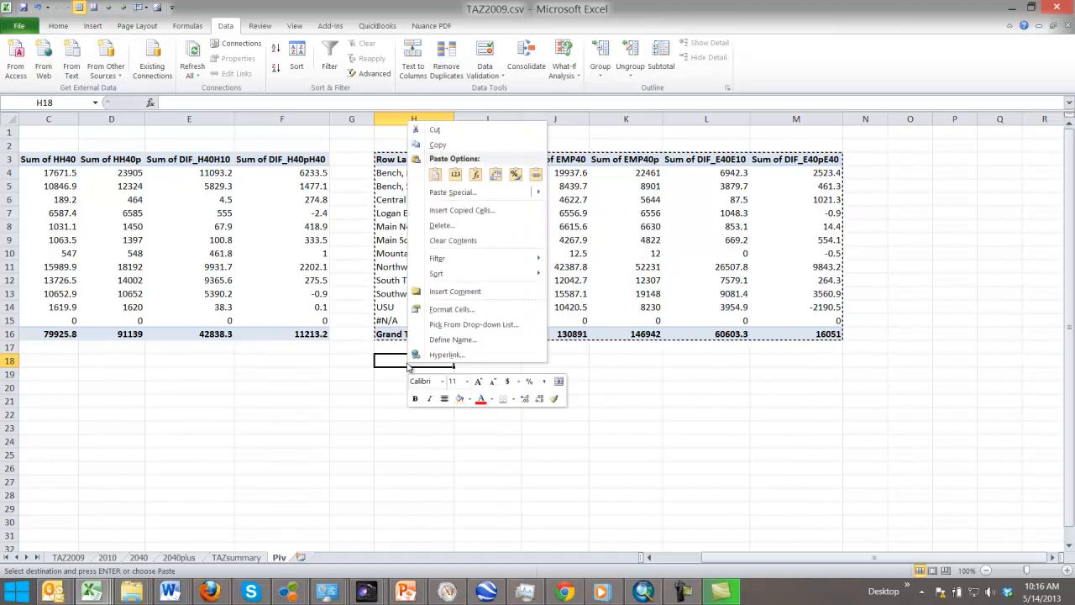
left_click(455, 174)
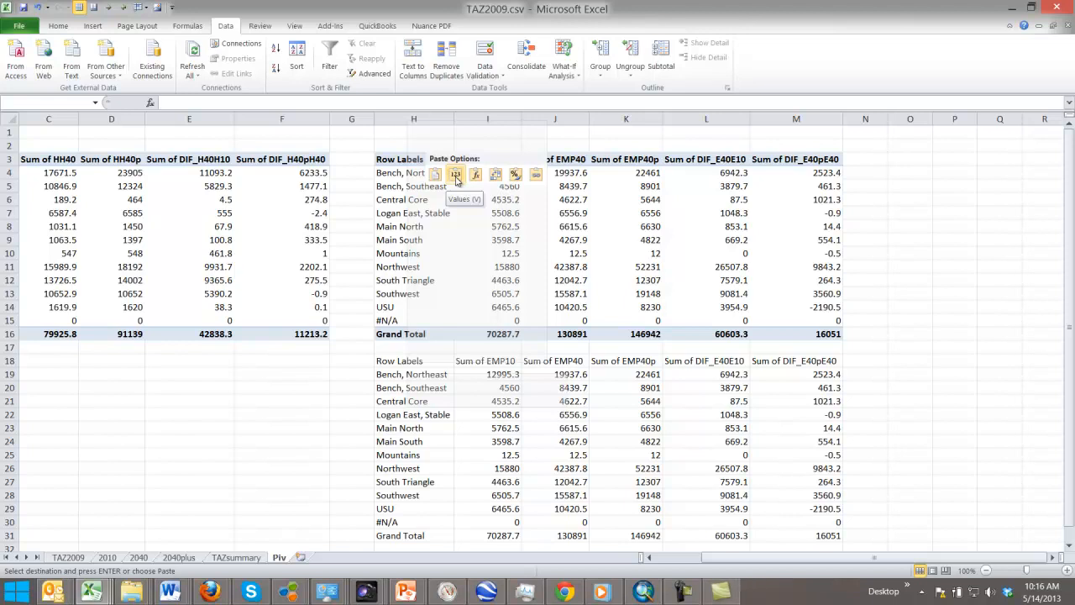
left_click(455, 176)
left_click(580, 442)
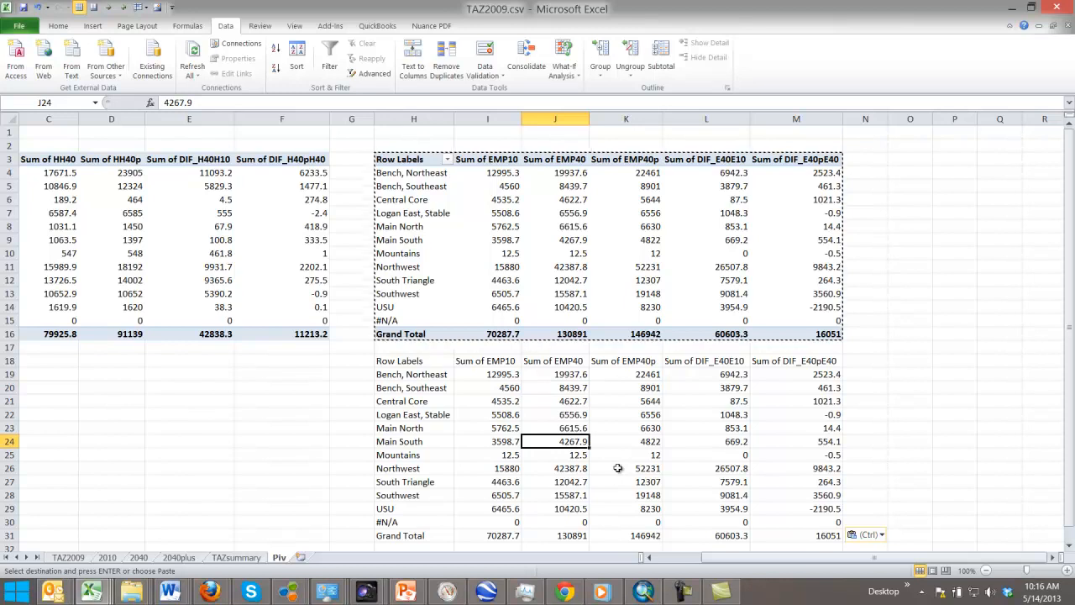
- Move the pasted employment values in H18:M31 down one row so they start at H19
left_click(820, 361)
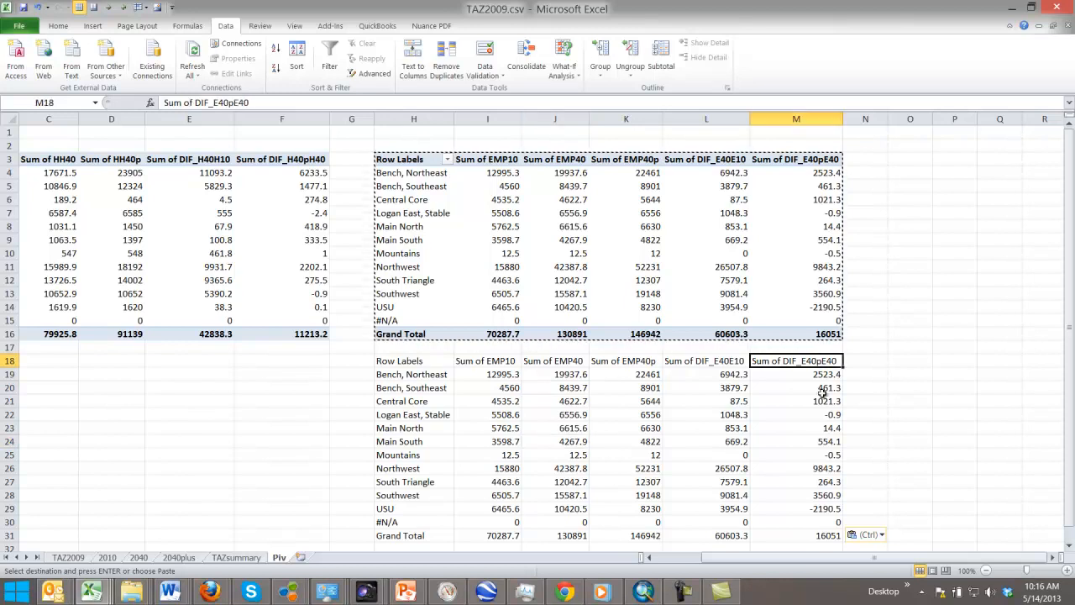
scroll(820, 361, "down", 2)
left_click_drag(415, 280, 800, 454)
key("ctrl+c")
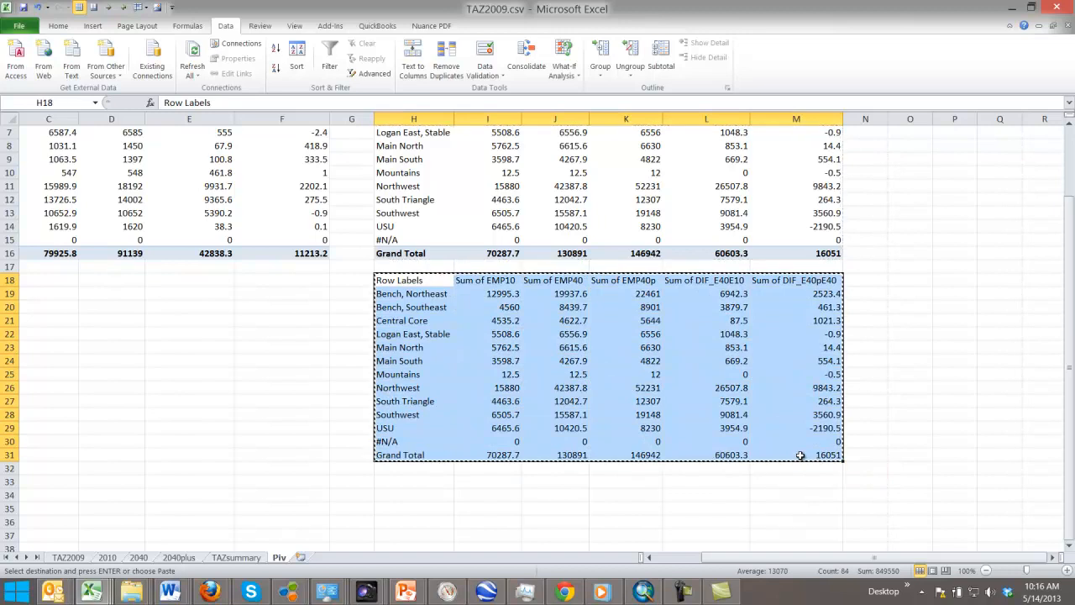
key("Down")
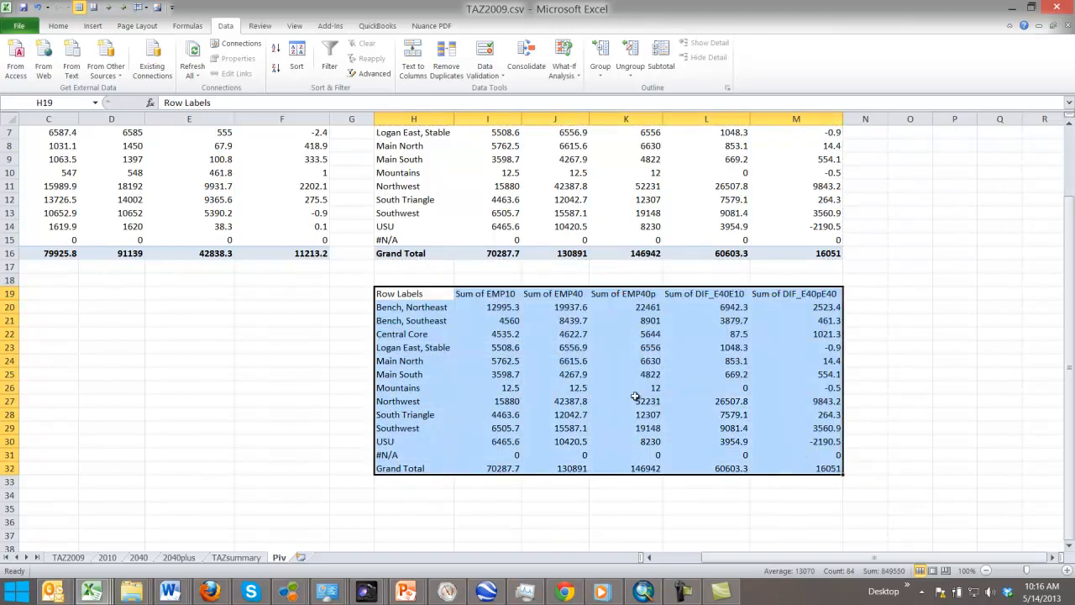
- Enter the label "Paste Values" in cell H18 above the static employment table and color its text red
left_click(415, 280)
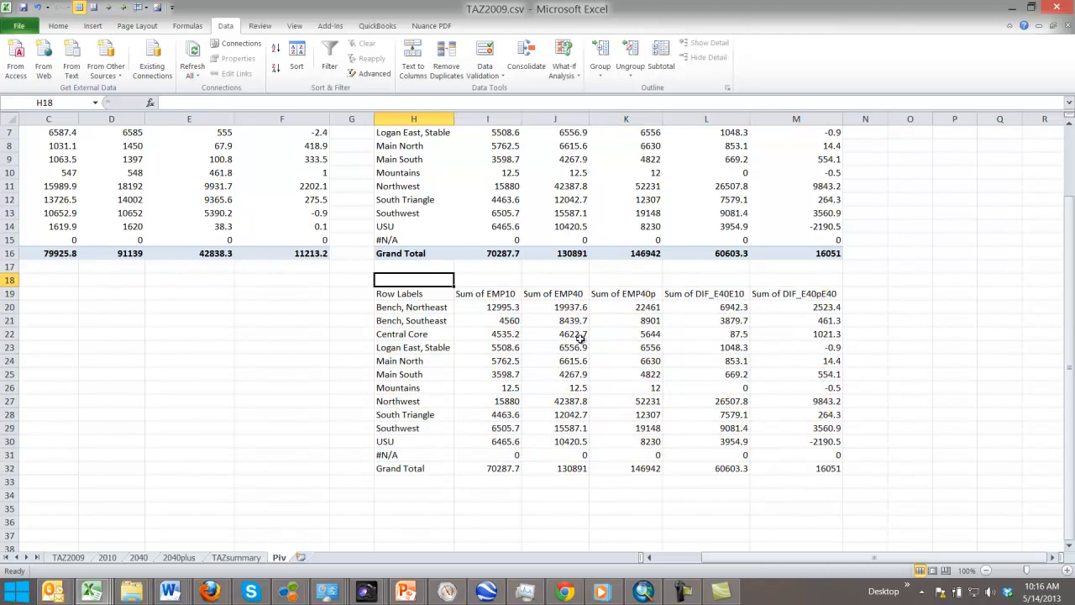
type("Pas")
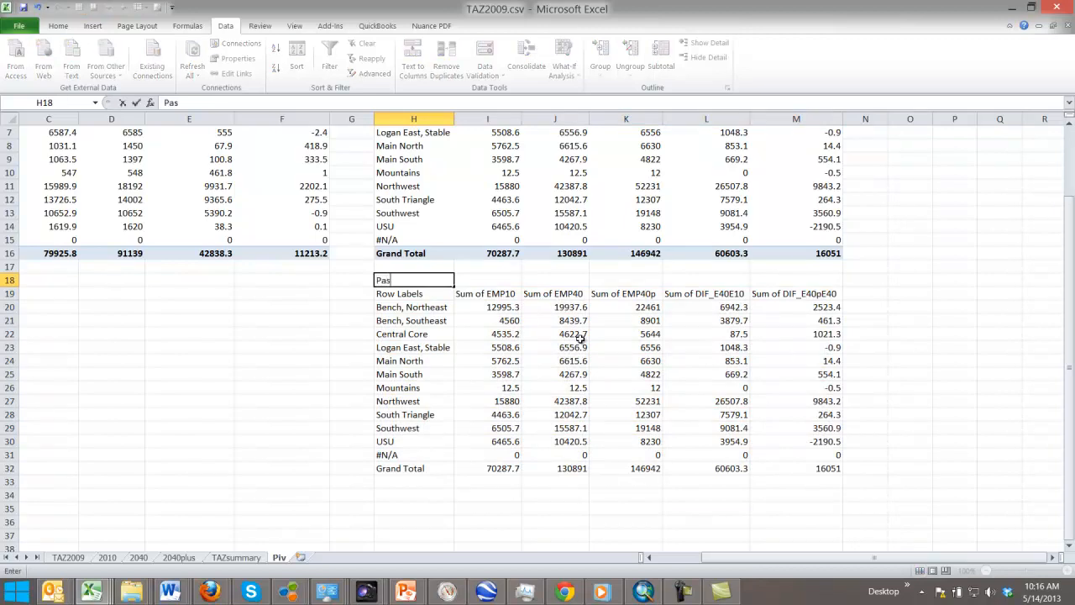
type("te Values")
key("Return")
left_click(431, 280)
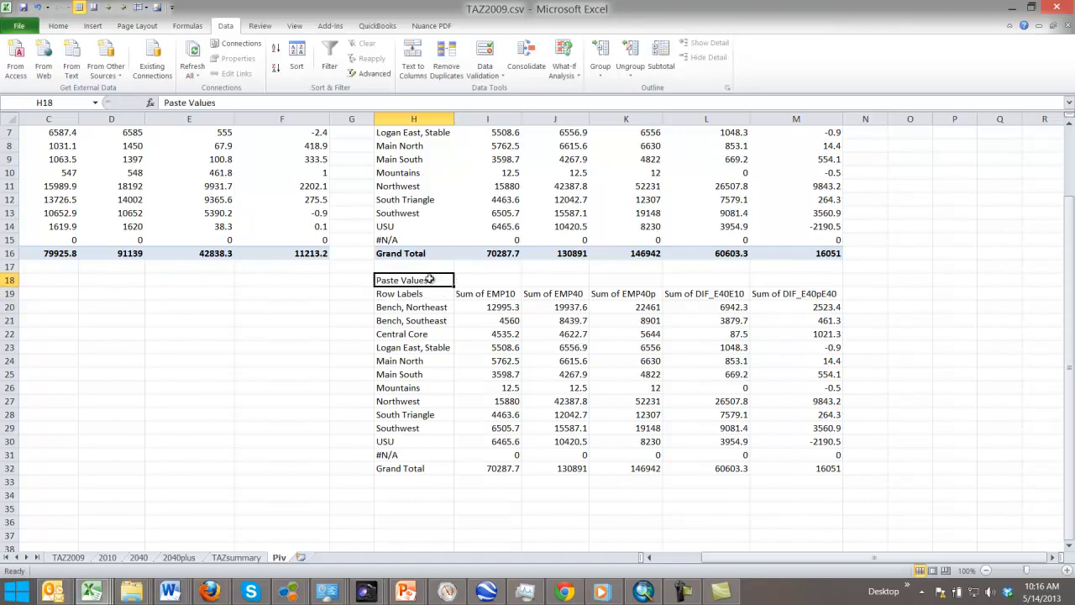
left_click(59, 26)
left_click(212, 68)
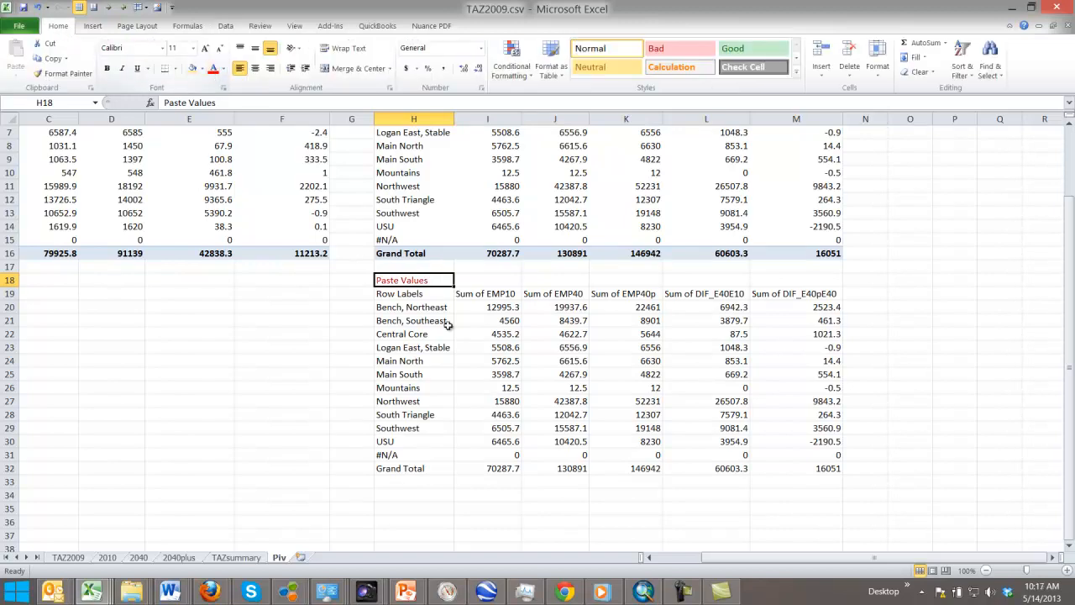
left_click(435, 347)
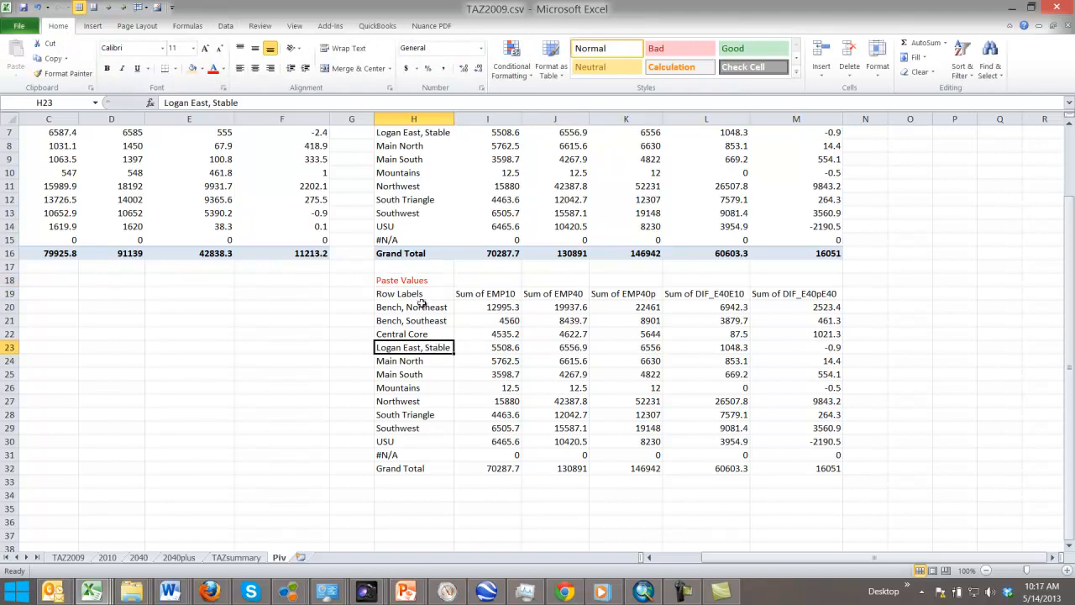
left_click(515, 480)
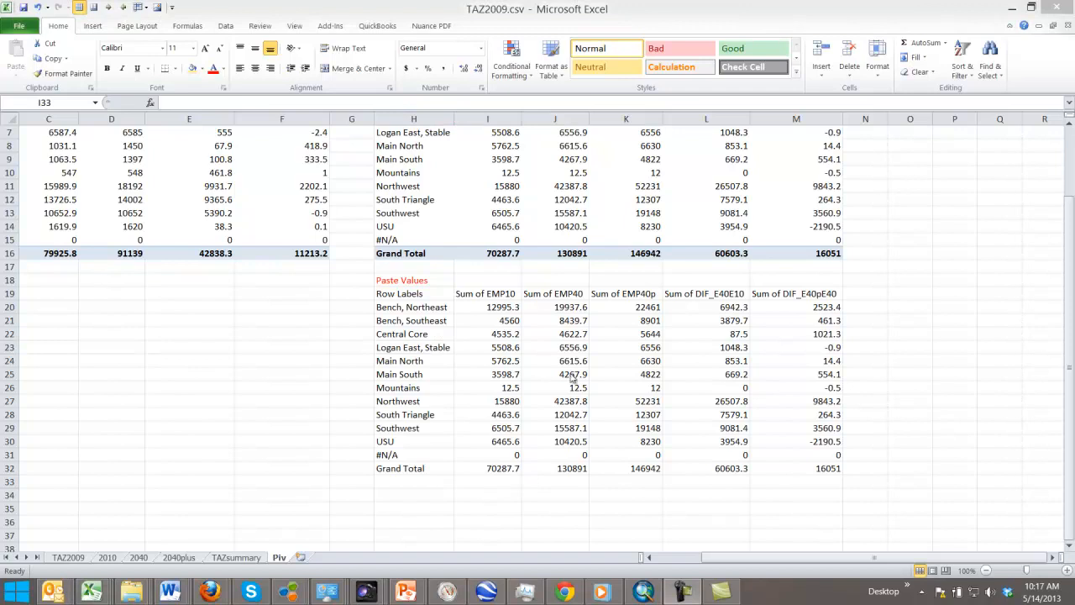
- Add the column heading "PctChg" in cell N19, beside the Sum of DIF_E40pE40 heading of the static table
left_click(878, 336)
left_click(866, 298)
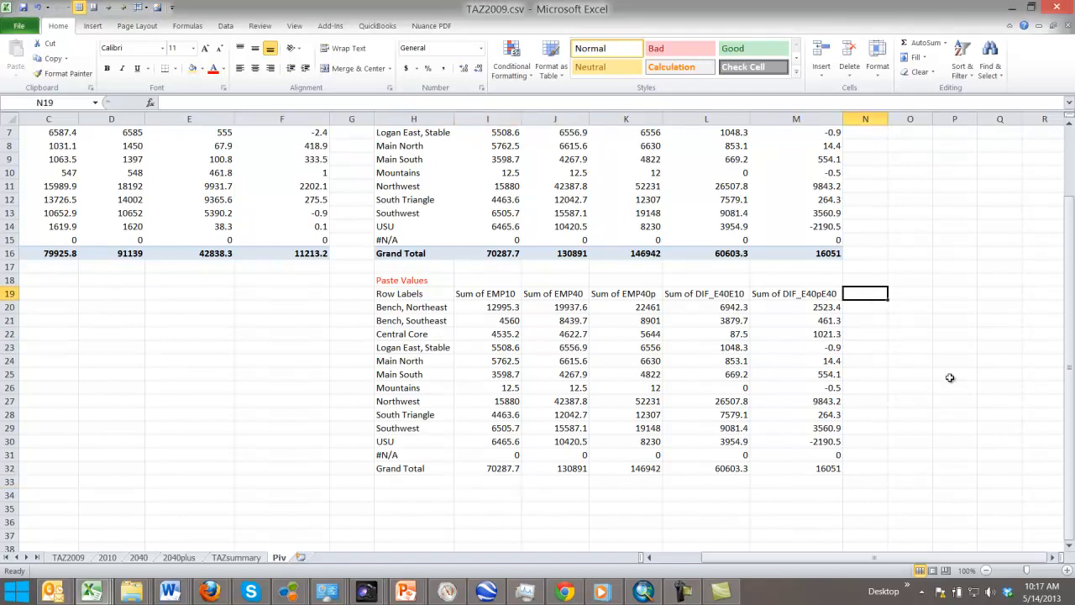
type("PctChg")
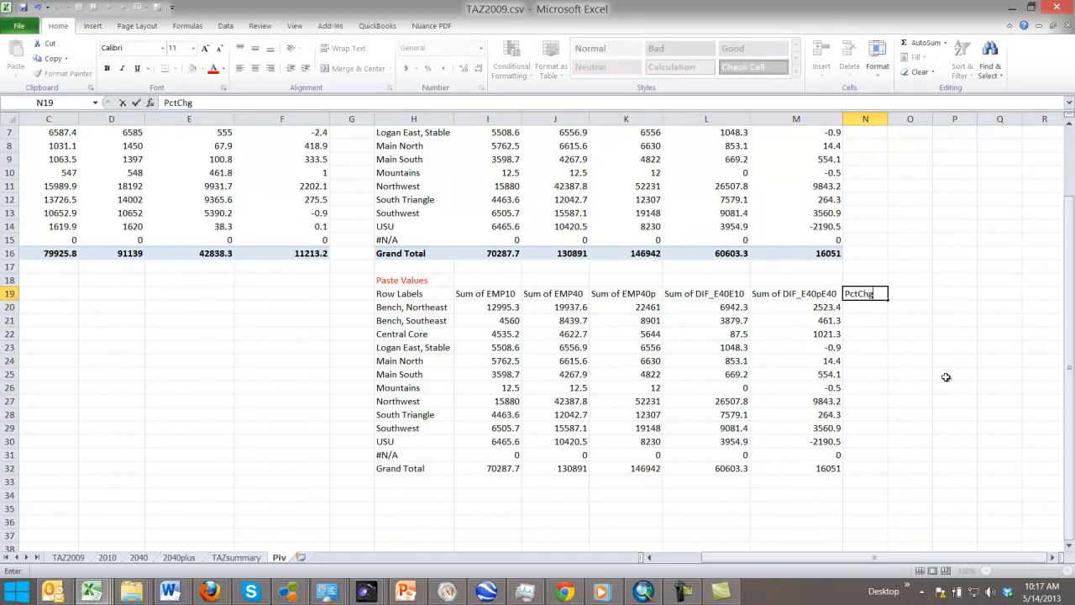
key("Return")
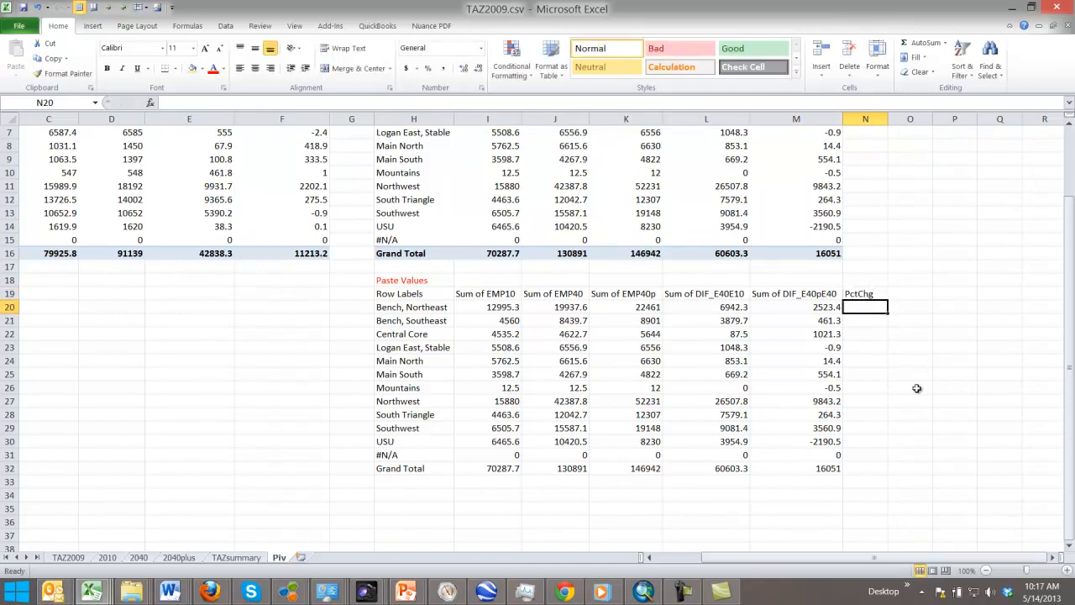
- Calculate the percent change in N20 as =L20/I20, fill it down to N32, and format the results as percentages
type("=")
left_click(728, 308)
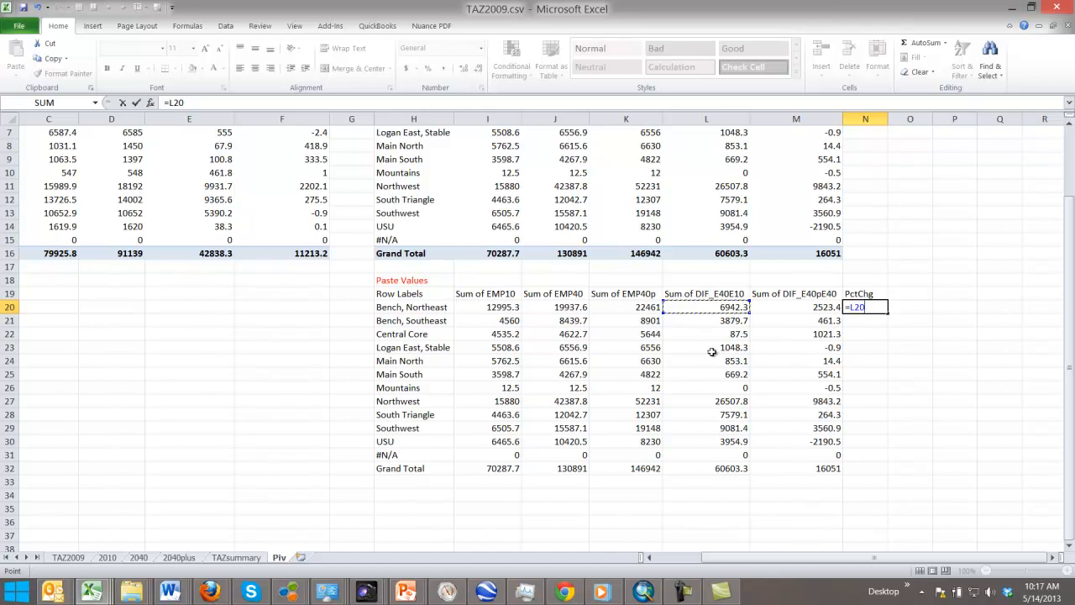
type("/")
left_click(503, 307)
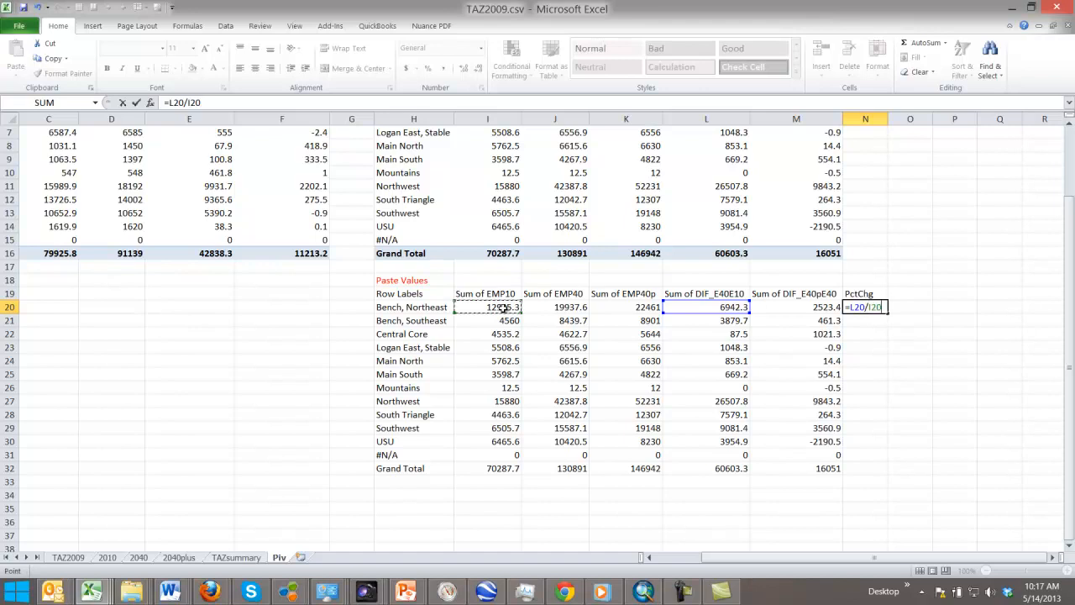
key("ctrl+Return")
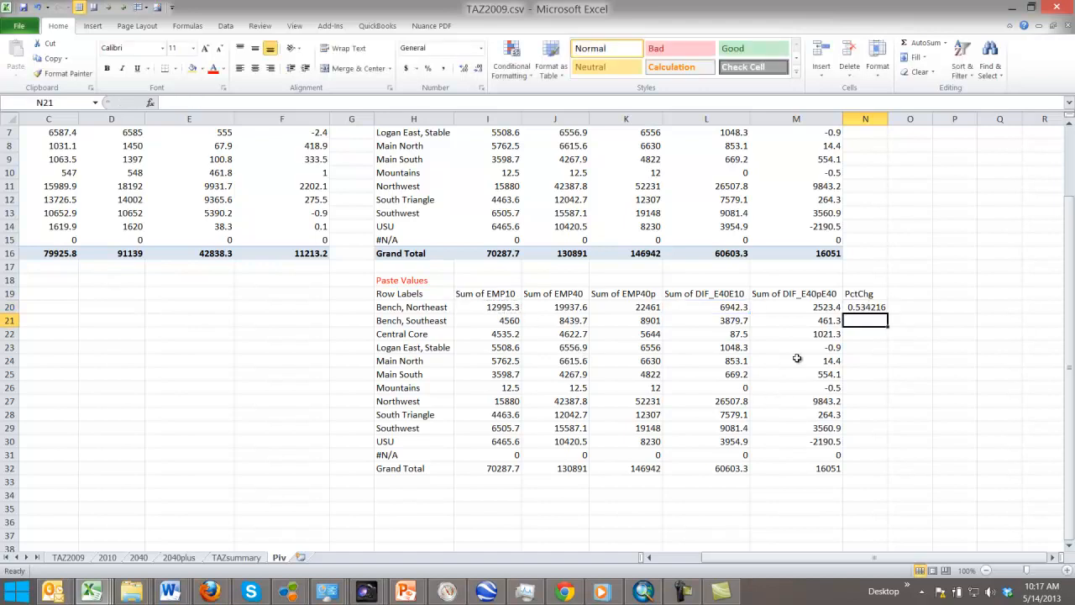
double_click(886, 314)
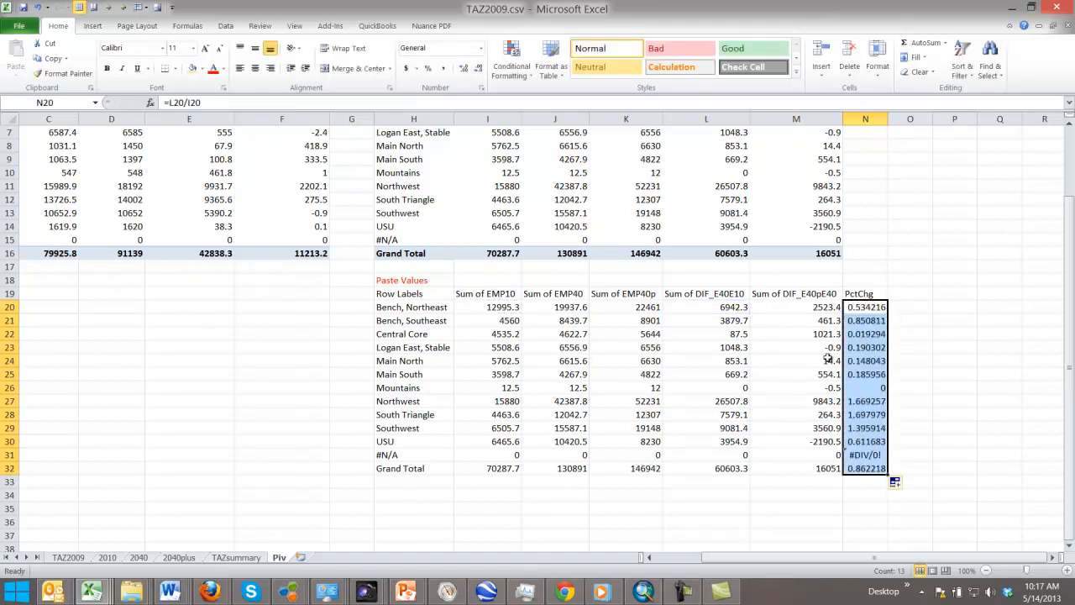
left_click(427, 68)
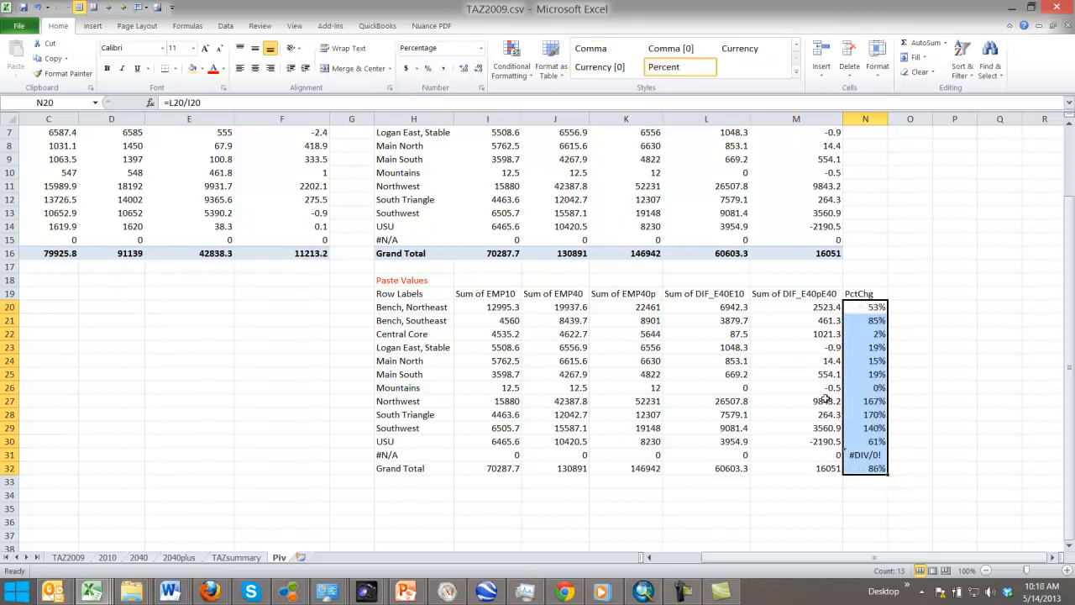
left_click(874, 334)
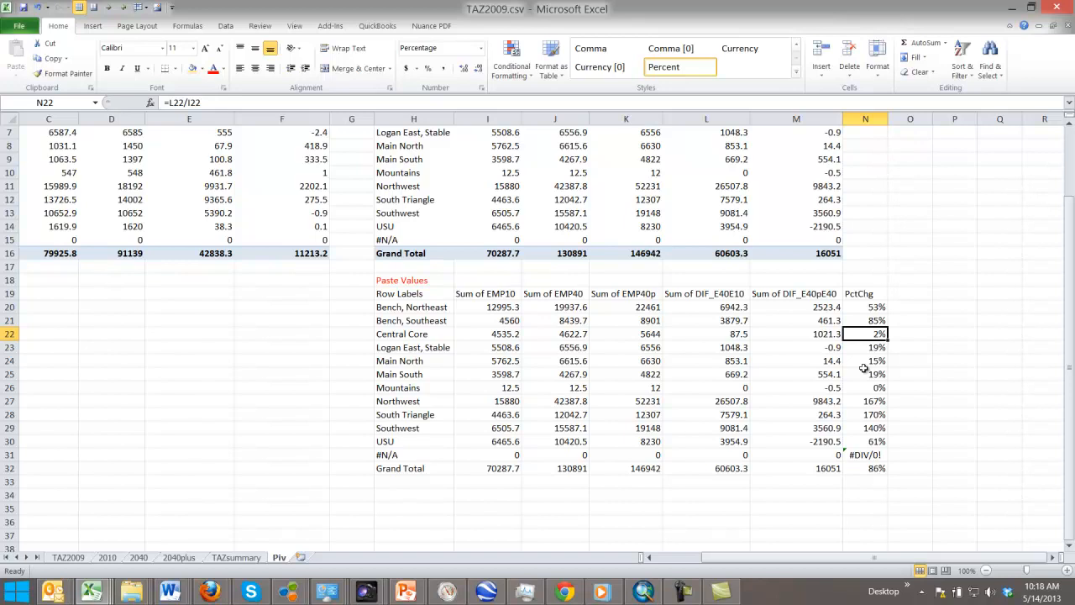
- Enter the alternative ratio =J20/I20 in O20 and fill it down through row 32
left_click(909, 313)
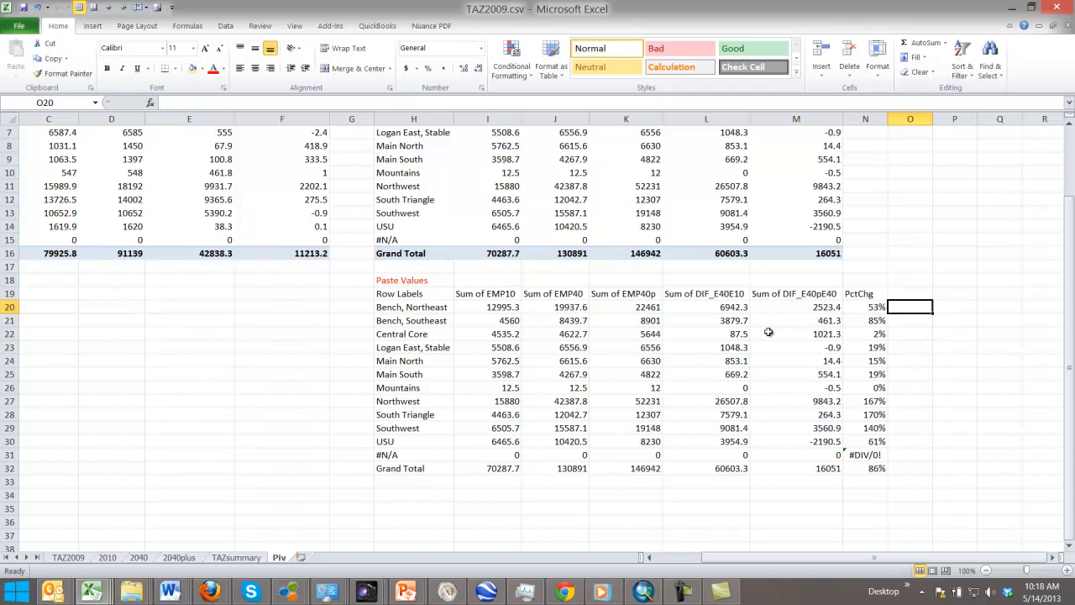
type("=")
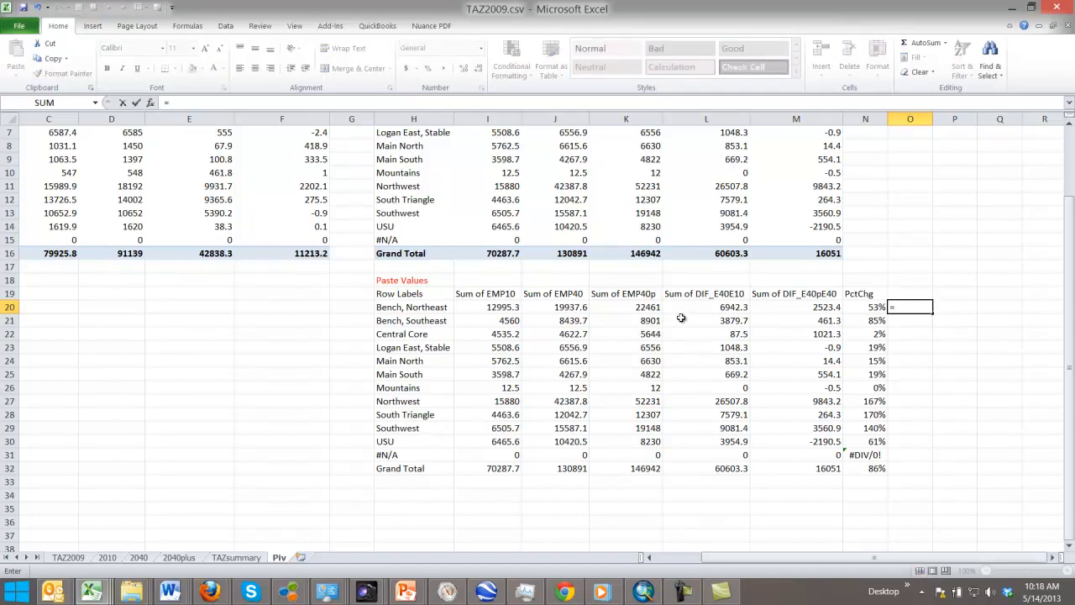
left_click(569, 307)
type("/")
left_click(505, 309)
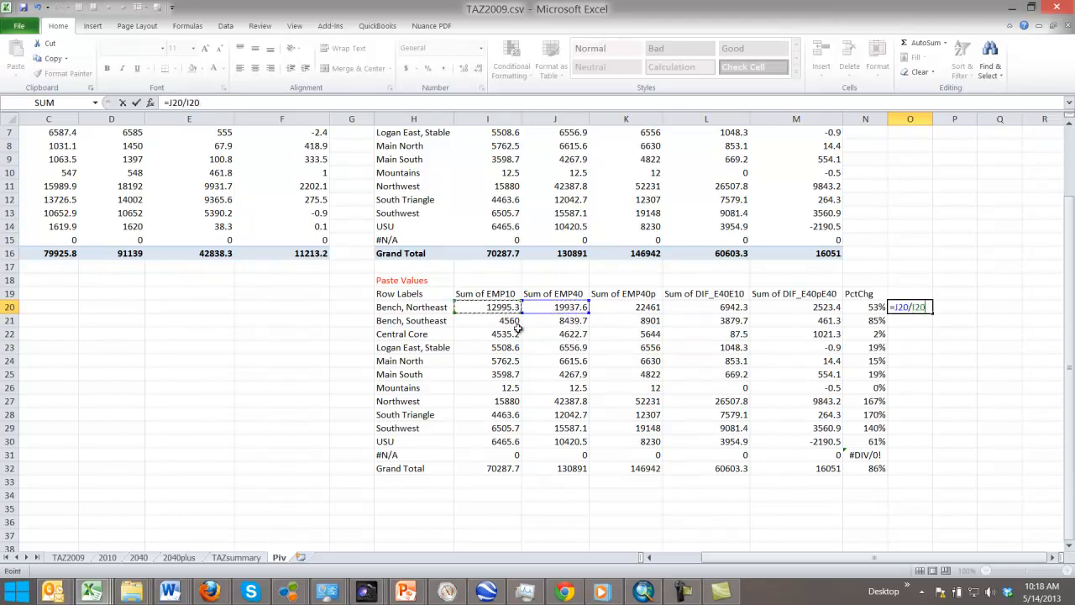
key("Return")
left_click(917, 308)
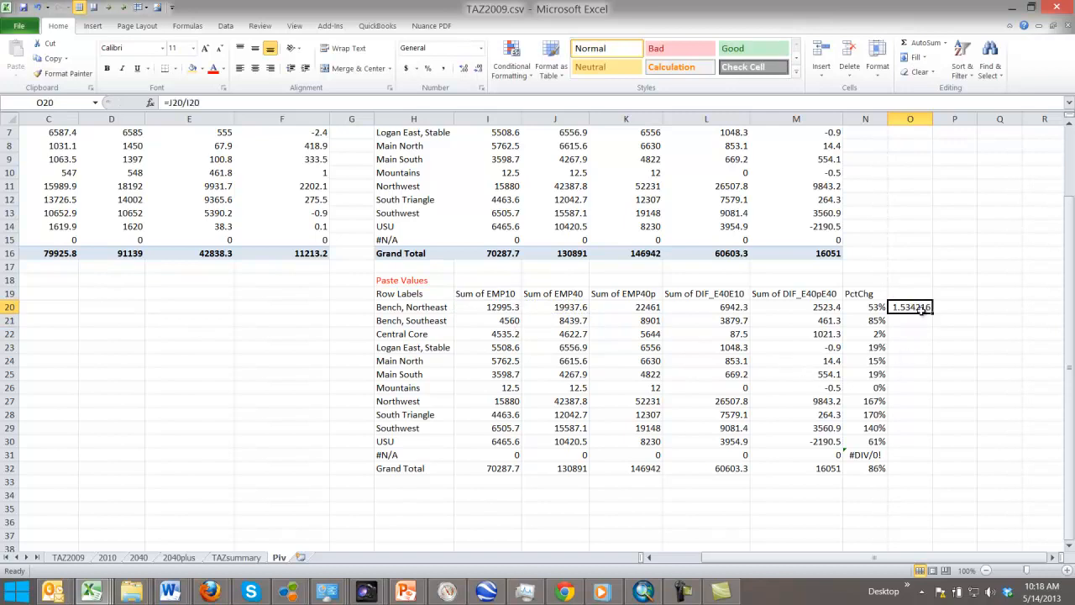
double_click(931, 312)
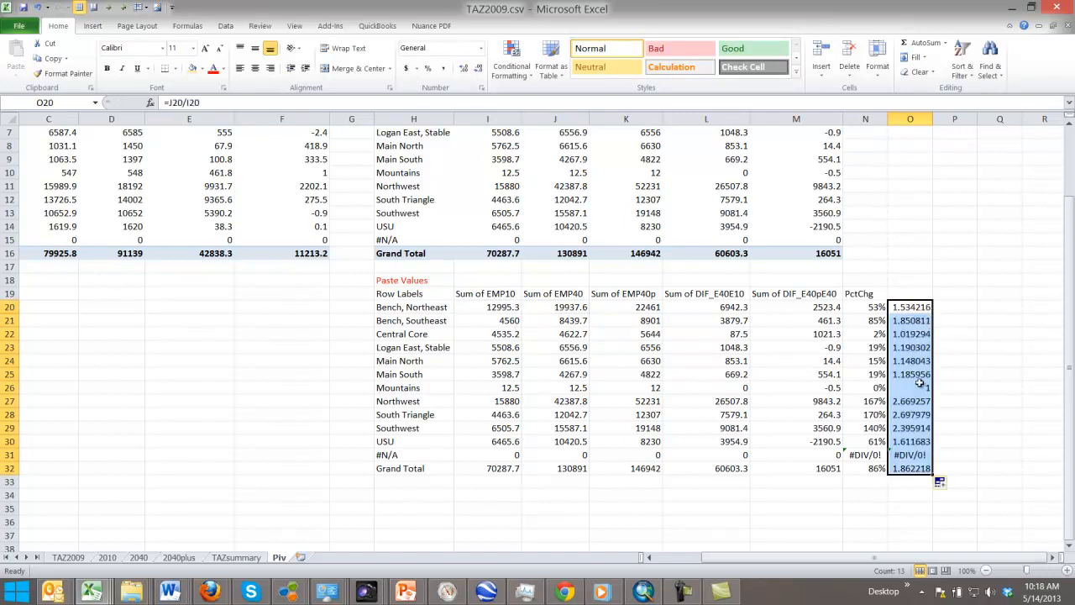
- Change the O20 formula to =(J20/I20)-1, refill it down to O32, and format the column as percentages
left_click(913, 311)
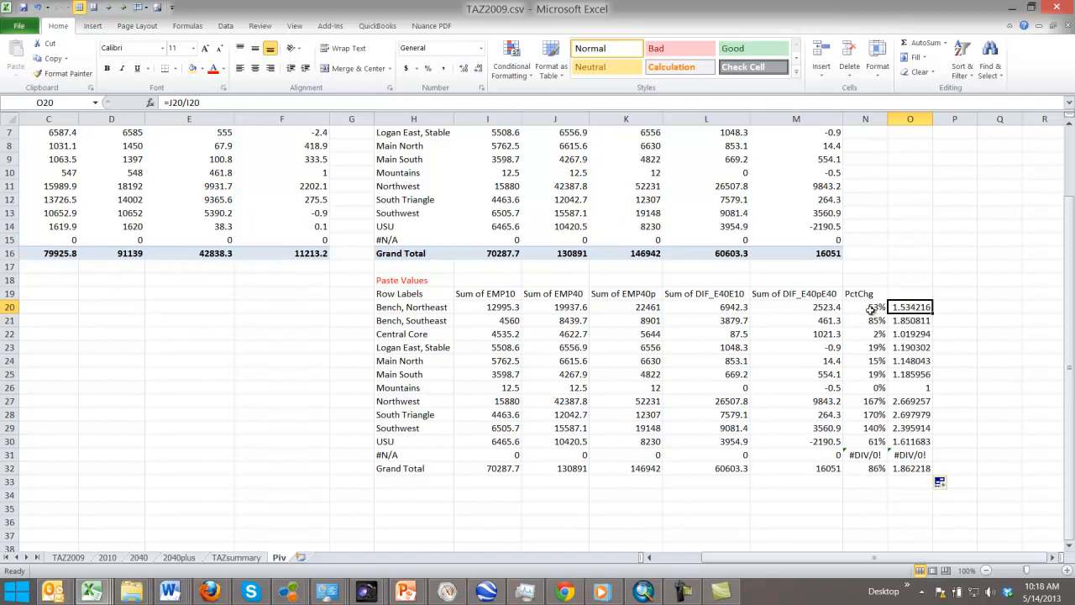
left_click(865, 313)
left_click(907, 310)
left_click(169, 102)
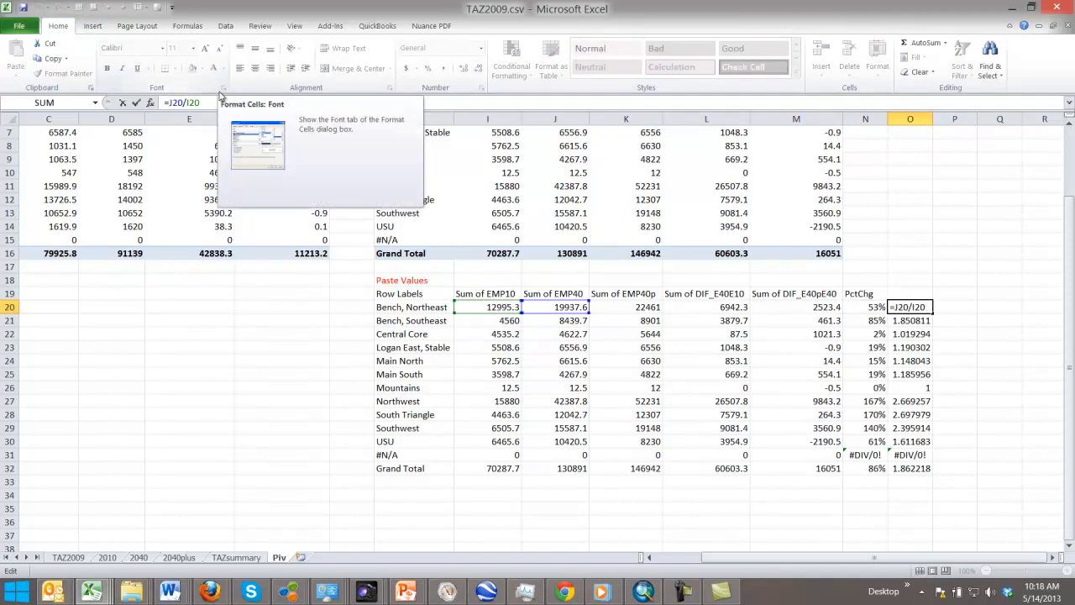
type("(")
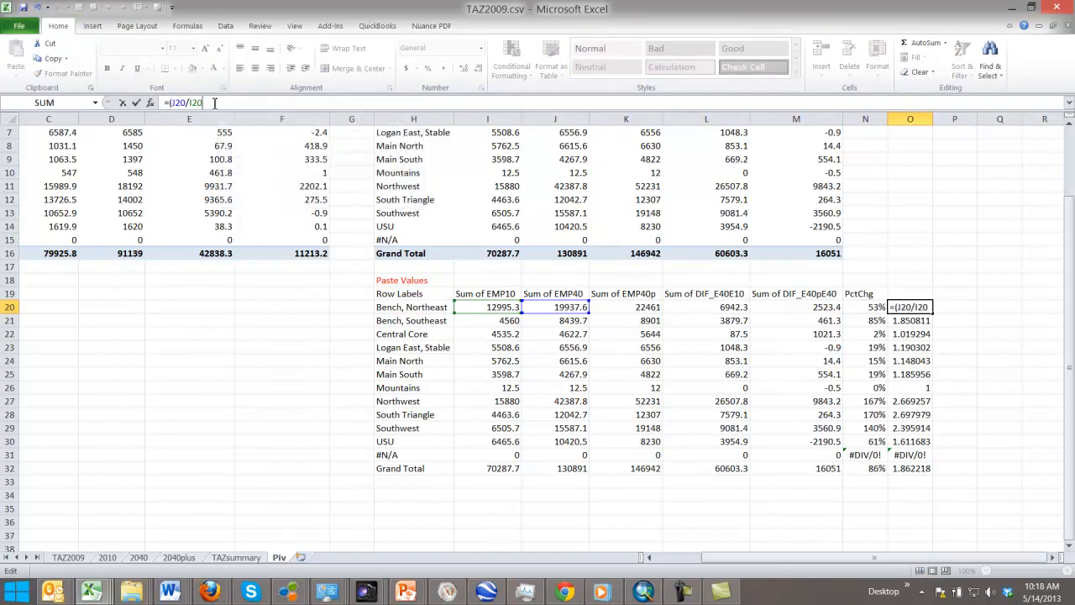
type(")-1")
key("Return")
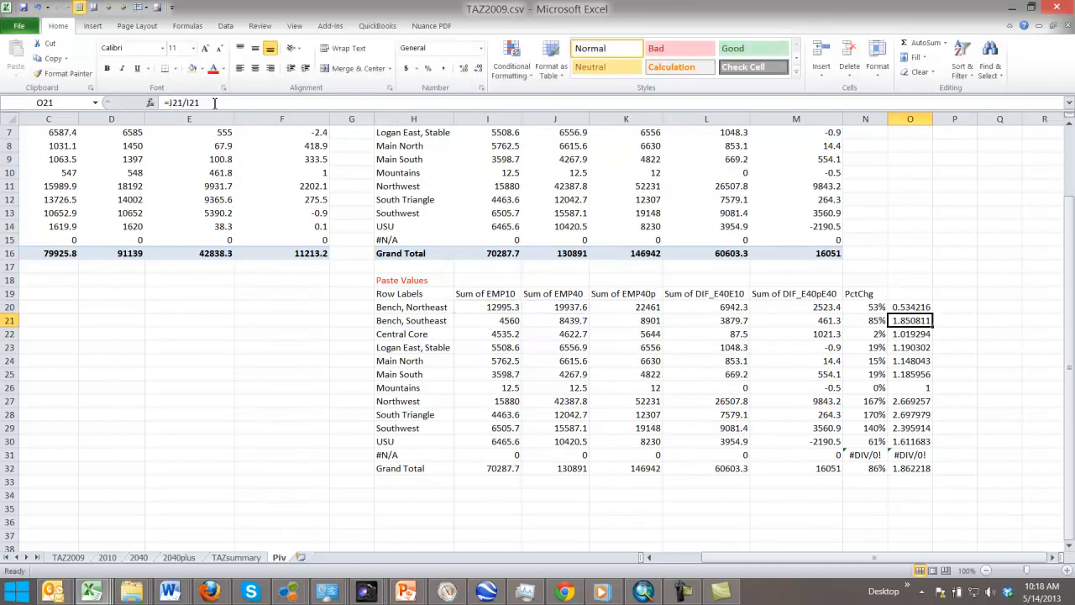
left_click(900, 306)
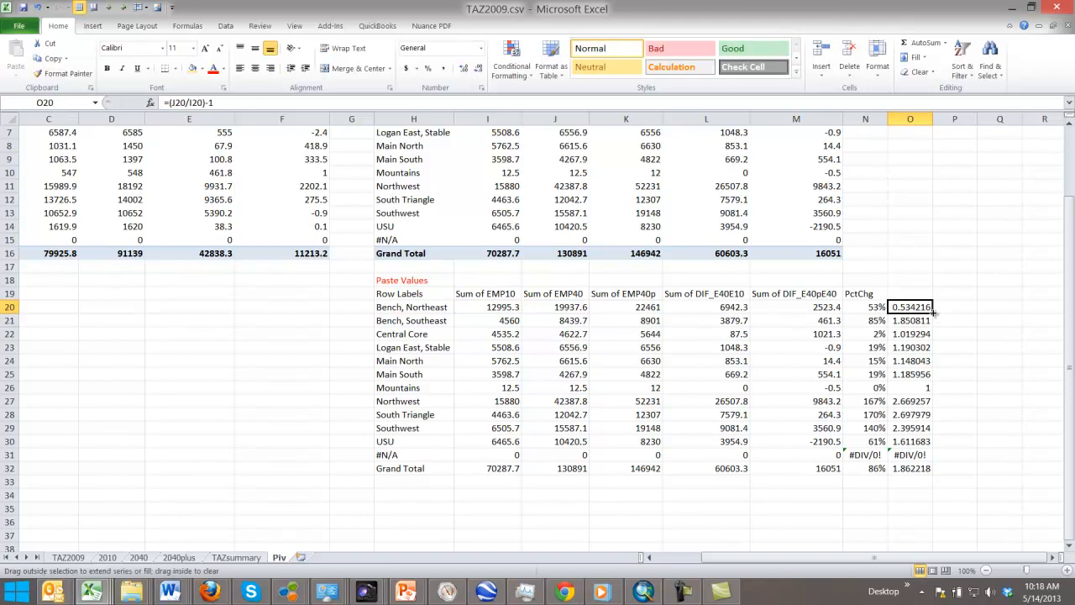
double_click(932, 312)
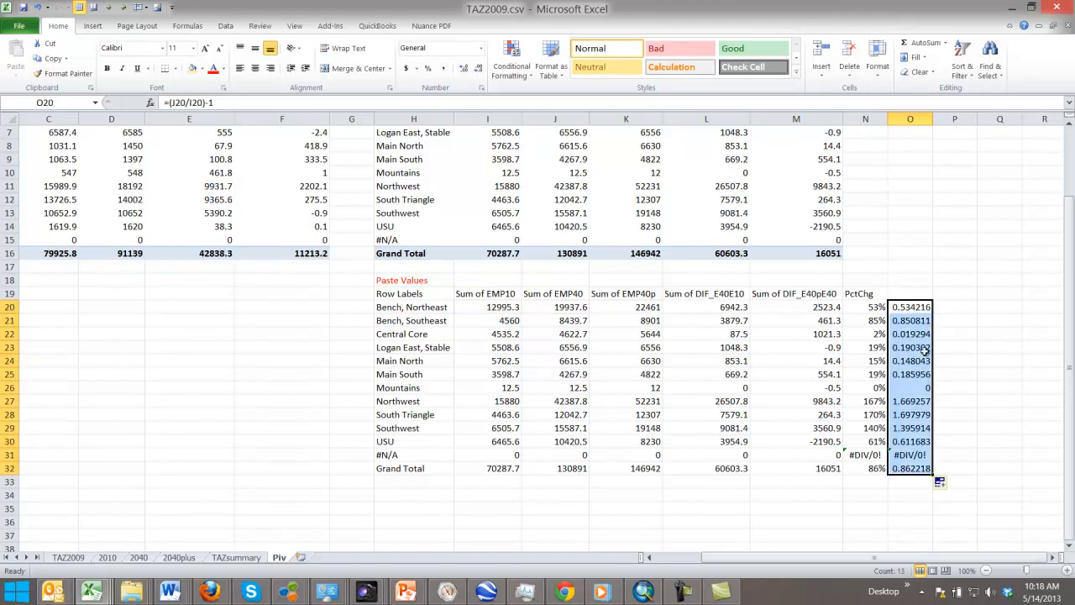
left_click(429, 73)
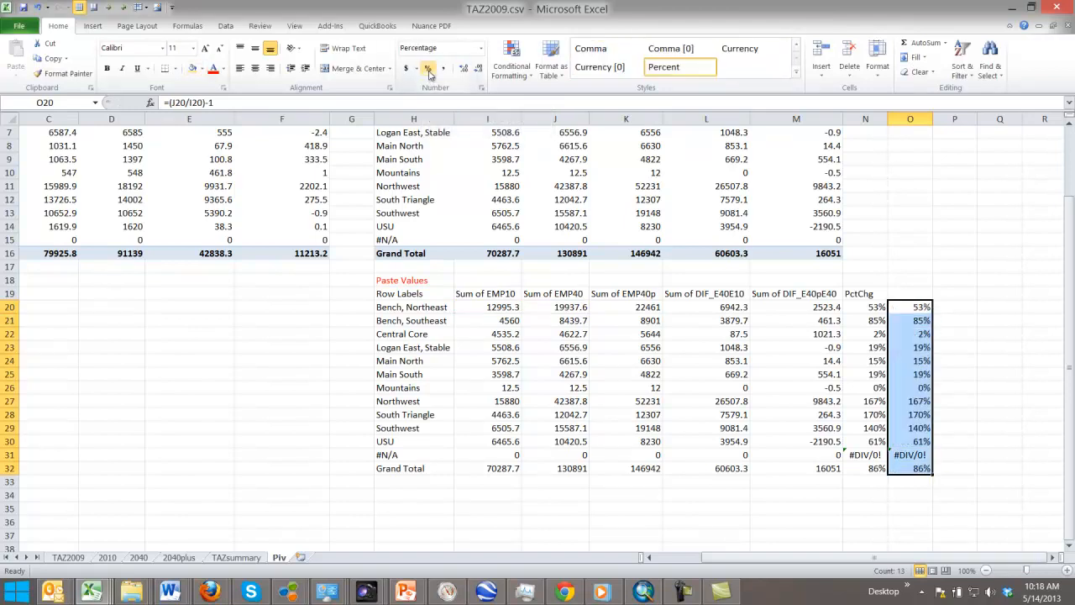
- Compare the cell references used by the two percent-change formulas in N20 and O20
left_click(876, 308)
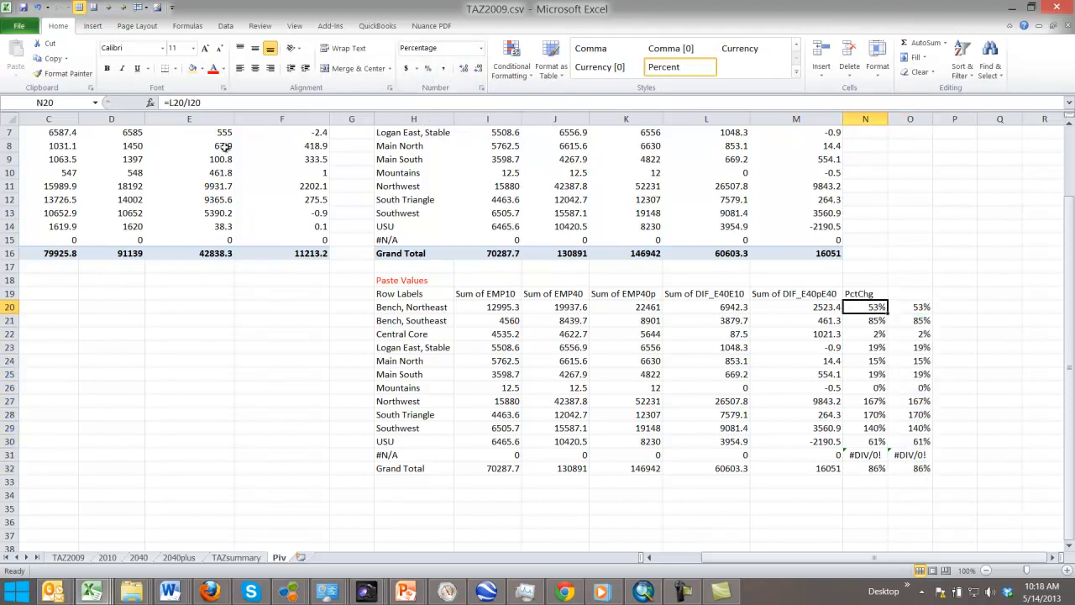
left_click(243, 104)
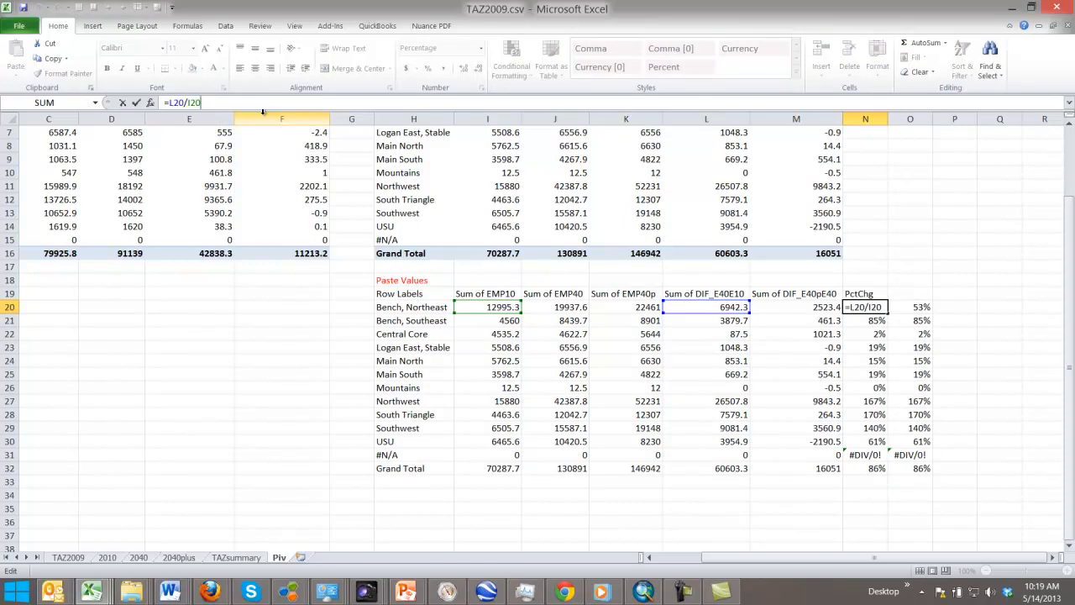
key("Return")
left_click(920, 308)
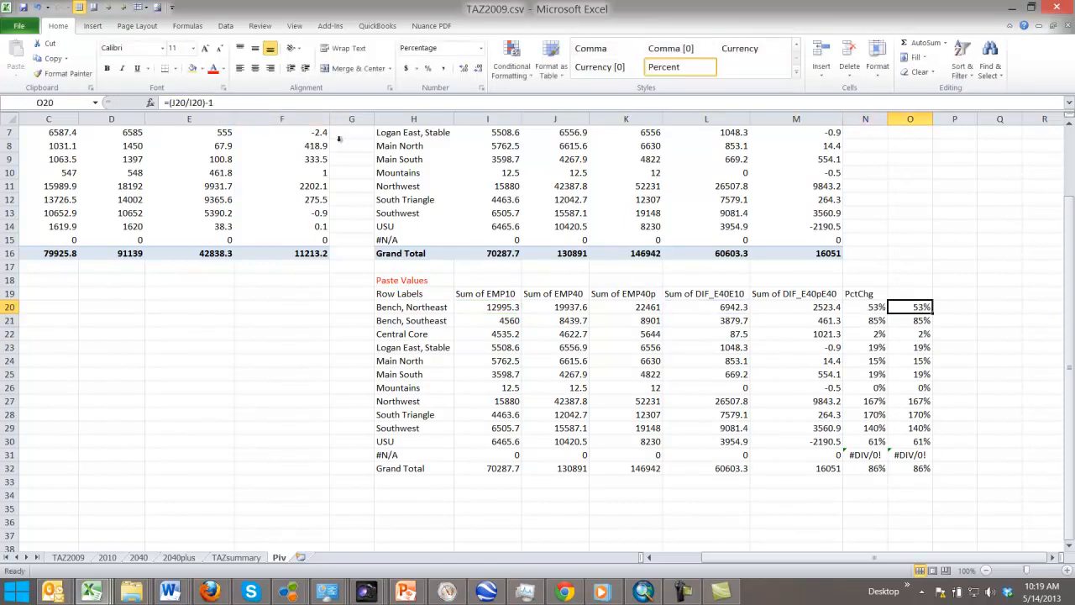
left_click(210, 102)
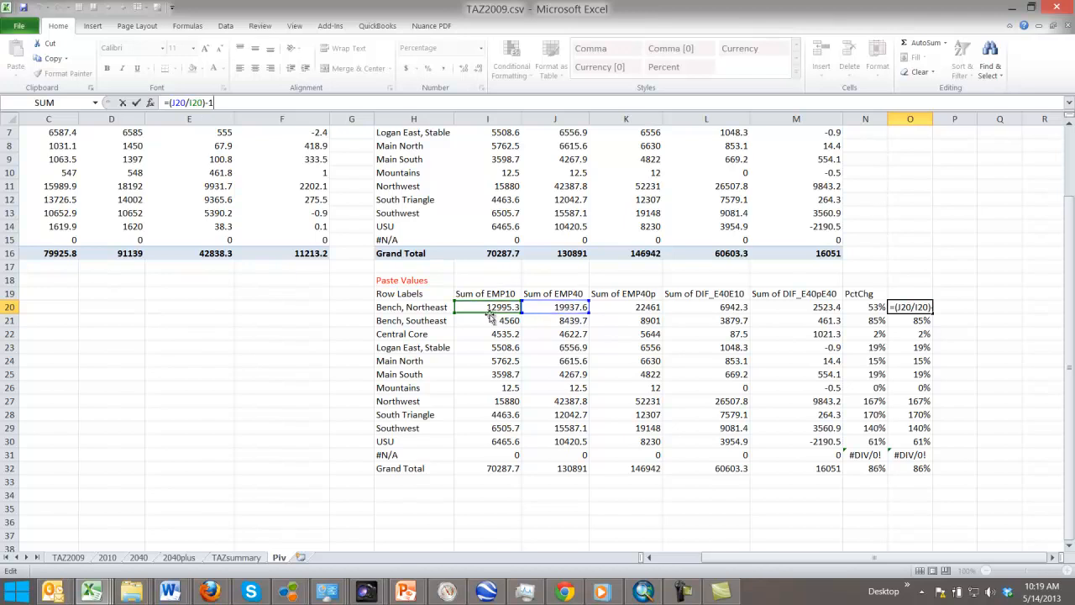
key("Return")
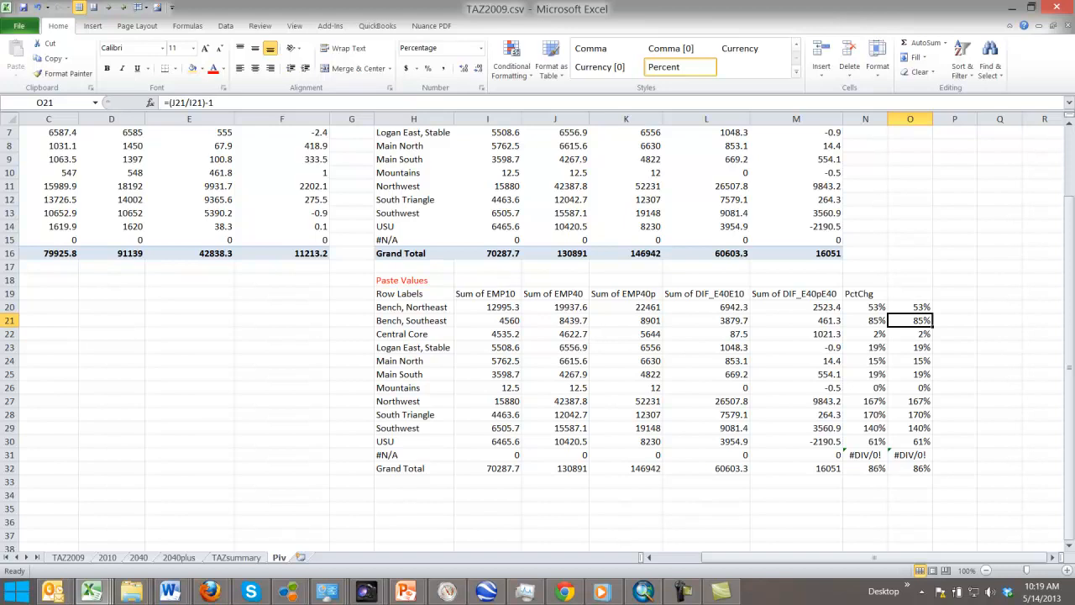
- Rename the column heading in N19 to PCT_E40E10
left_click(870, 294)
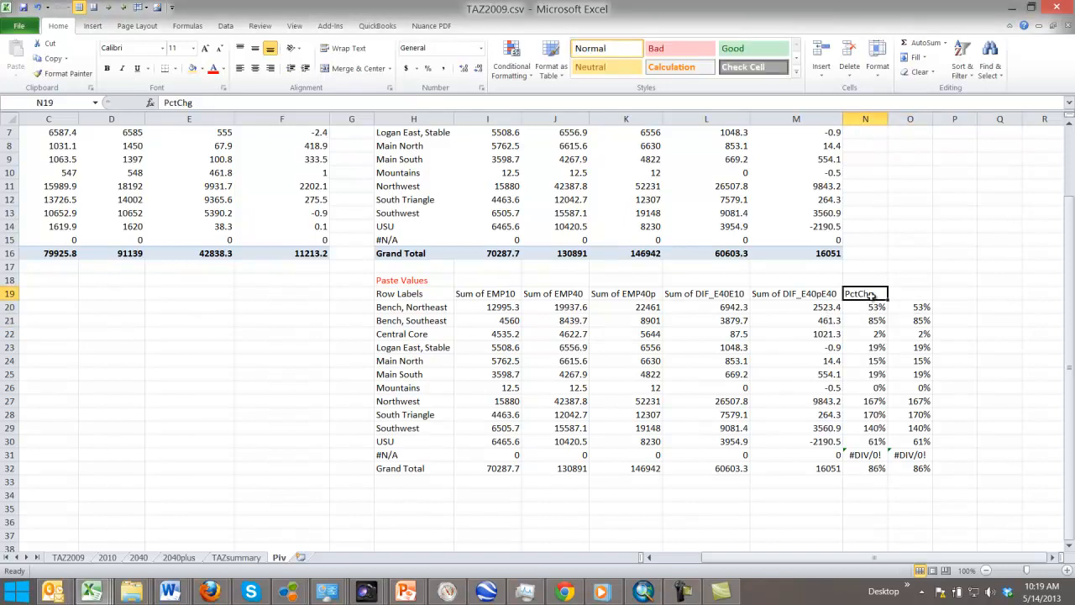
type("PCT_E")
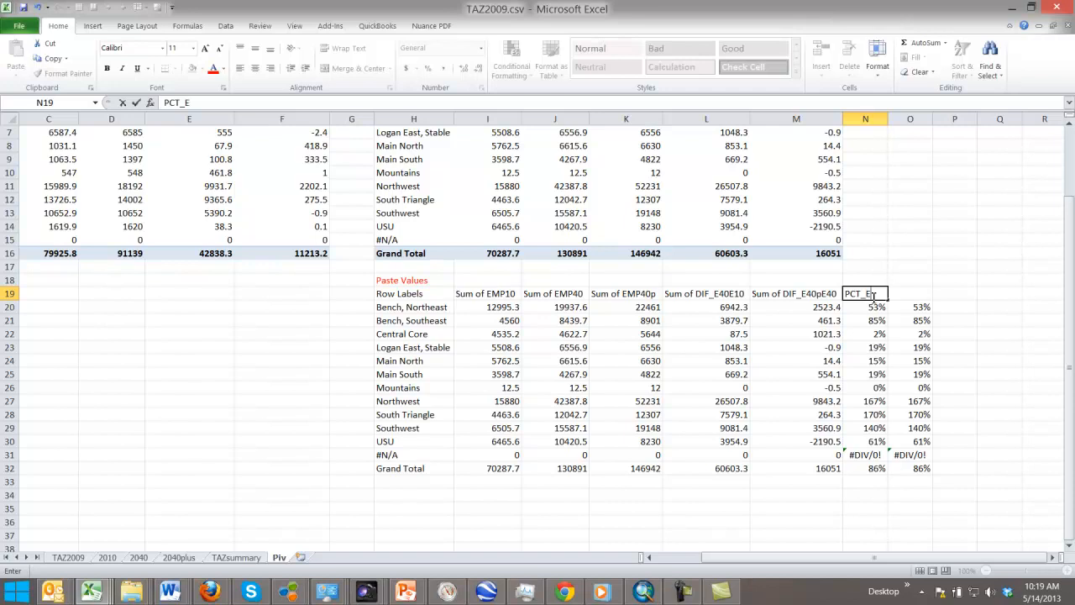
type("40E10")
key("Return")
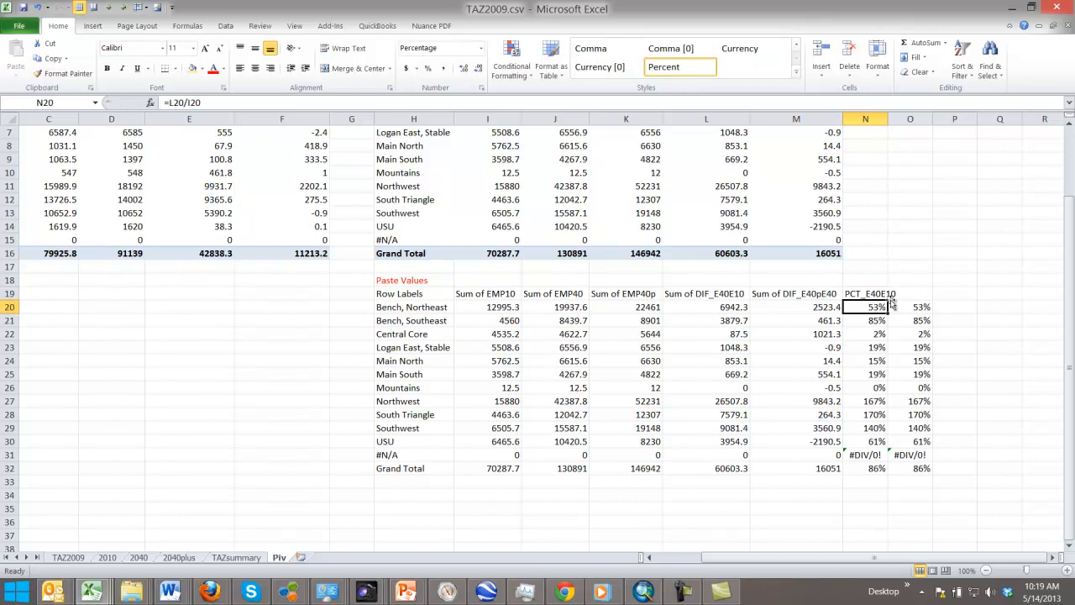
- Clear the alternative percent-change values in column O, rows 20 to 32
left_click_drag(911, 307, 938, 468)
key("Delete")
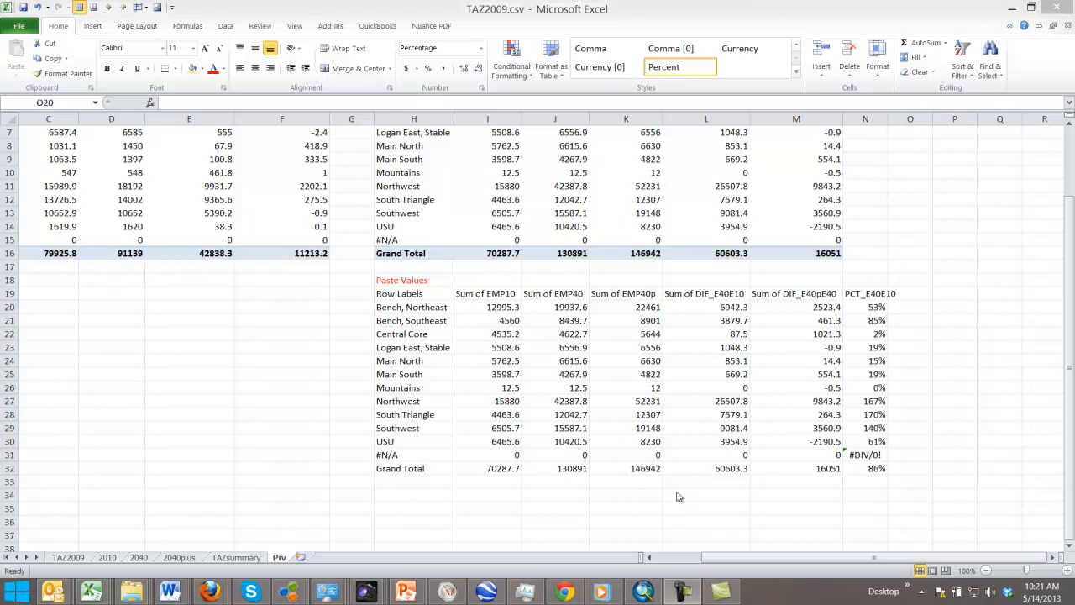
left_click(435, 283)
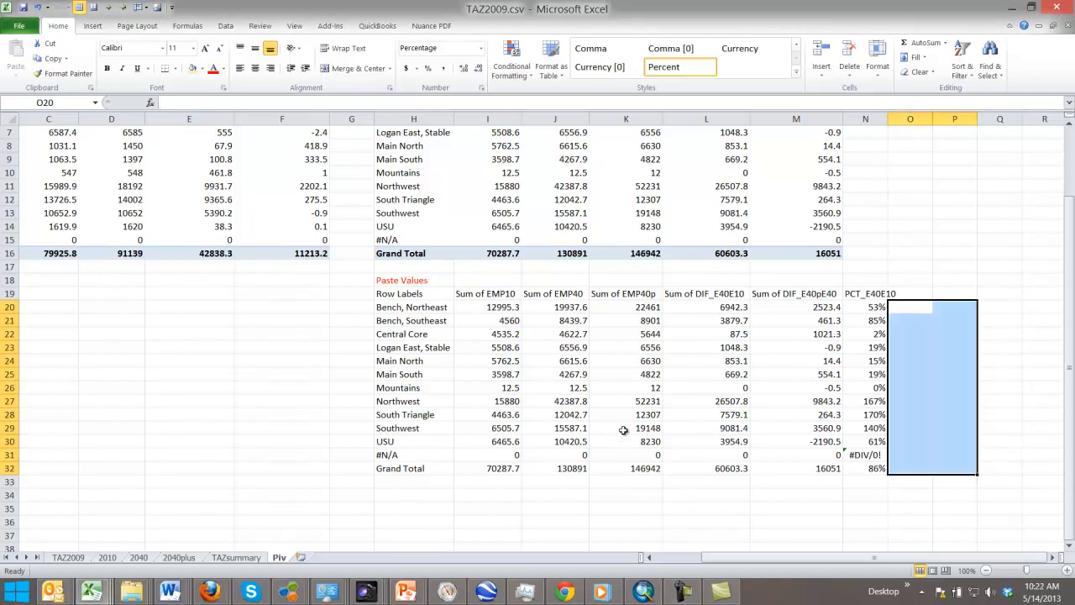
- Insert a blank column at G between the household and employment PivotTables
scroll(536, 383, "up", 2)
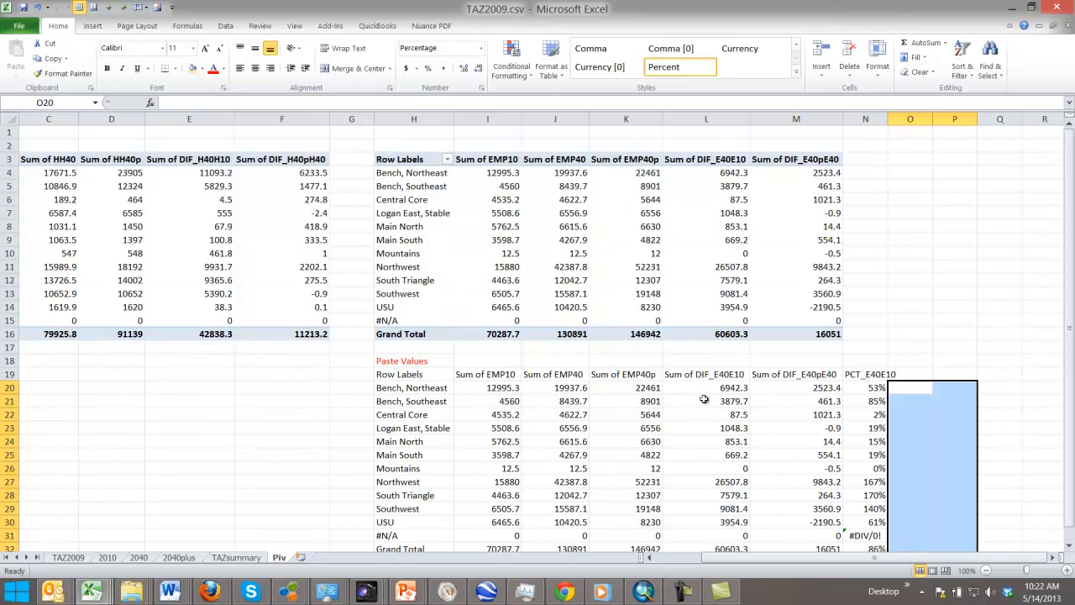
left_click_drag(350, 360, 342, 548)
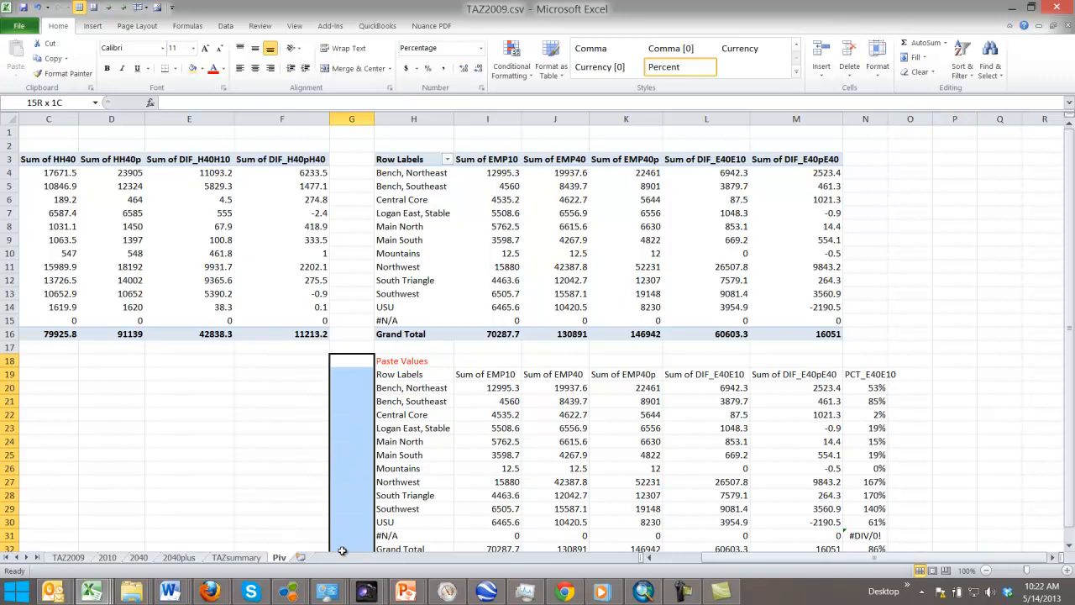
right_click(357, 120)
left_click(388, 207)
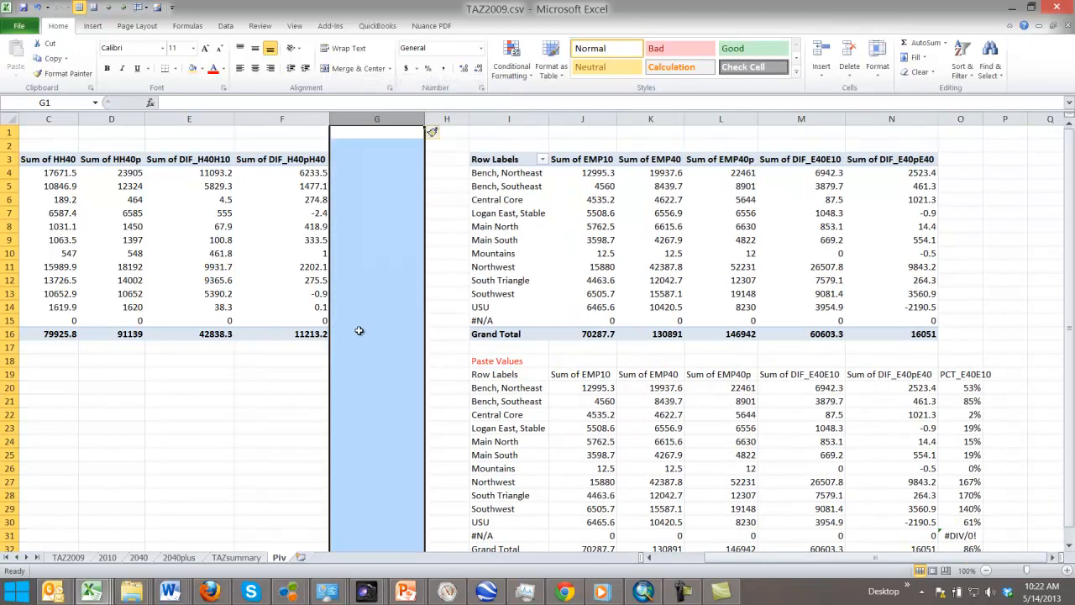
left_click(450, 359)
- Copy the employment values table with its label and percent-change column, I18:O32, to A18 below the household PivotTable
scroll(451, 355, "down", 2)
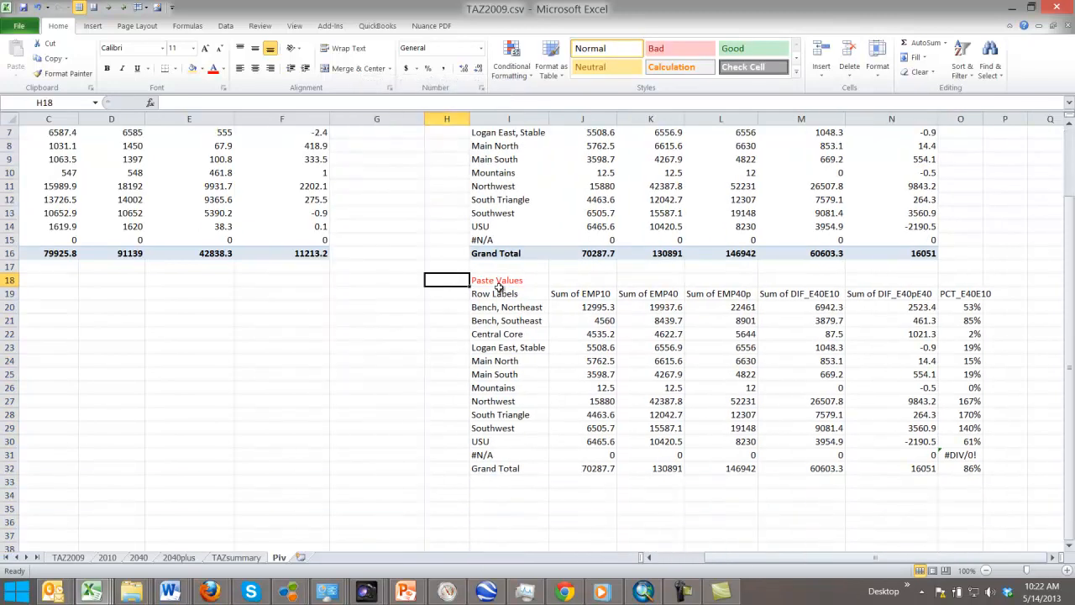
mouse_move(497, 281)
left_mouse_down()
mouse_move(949, 424)
mouse_move(955, 469)
left_mouse_up()
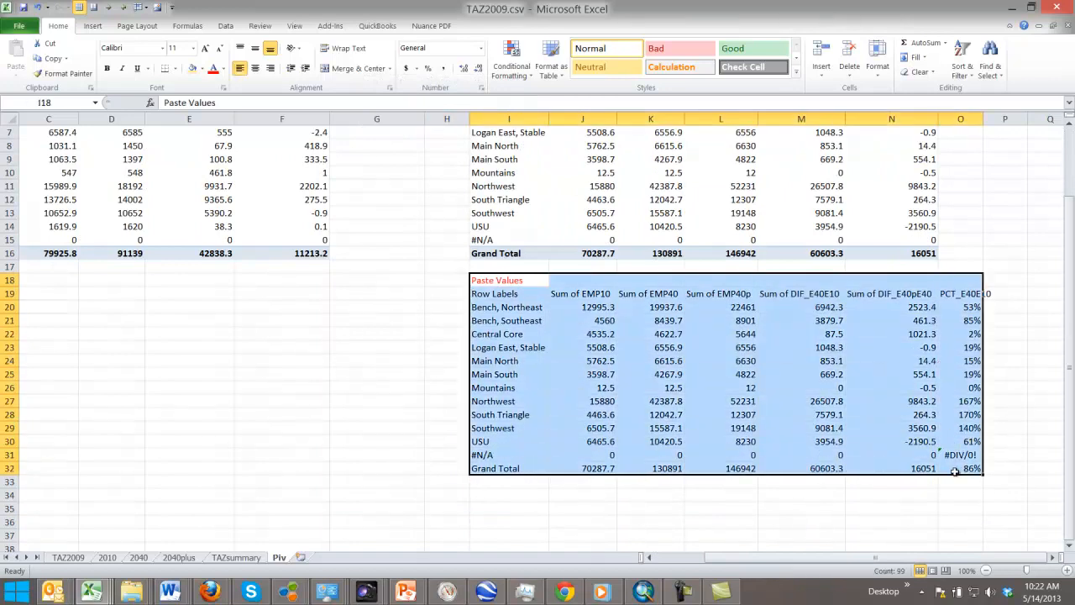
key("ctrl+c")
left_click_drag(813, 558, 646, 559)
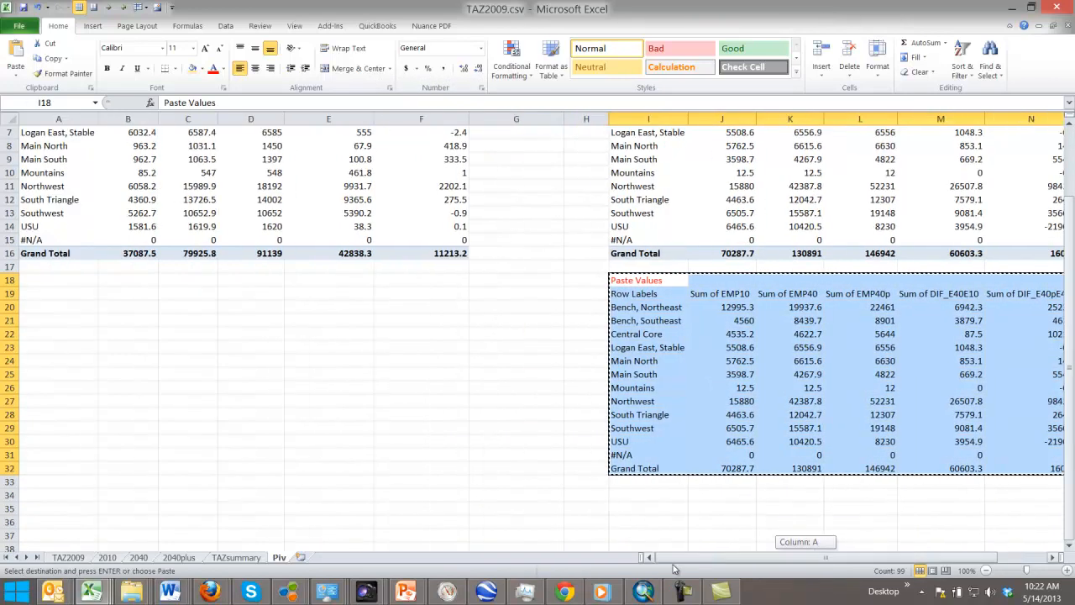
left_click(60, 283)
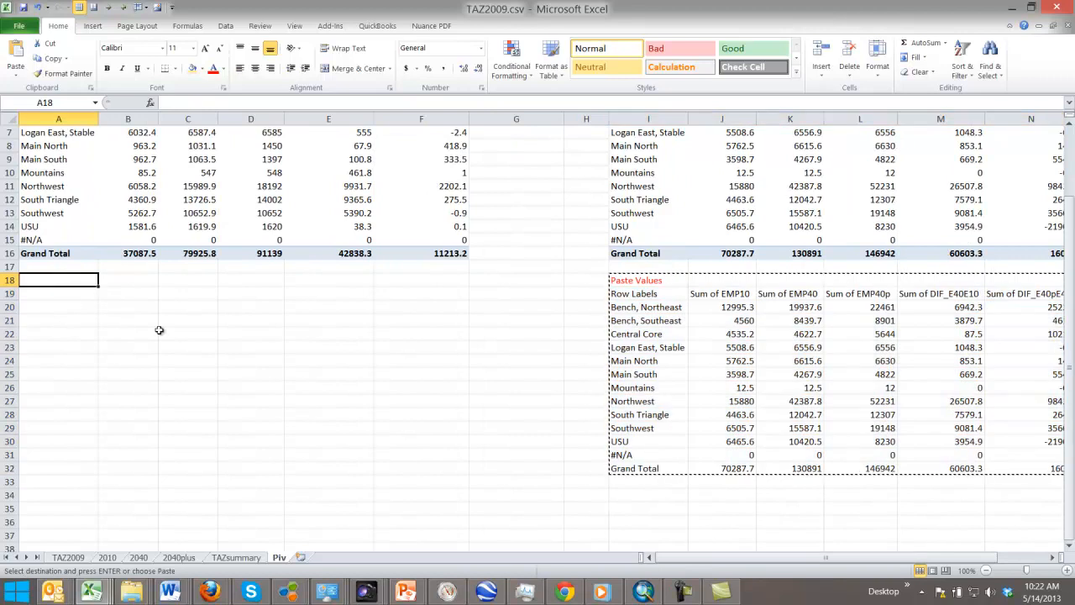
key("ctrl+v")
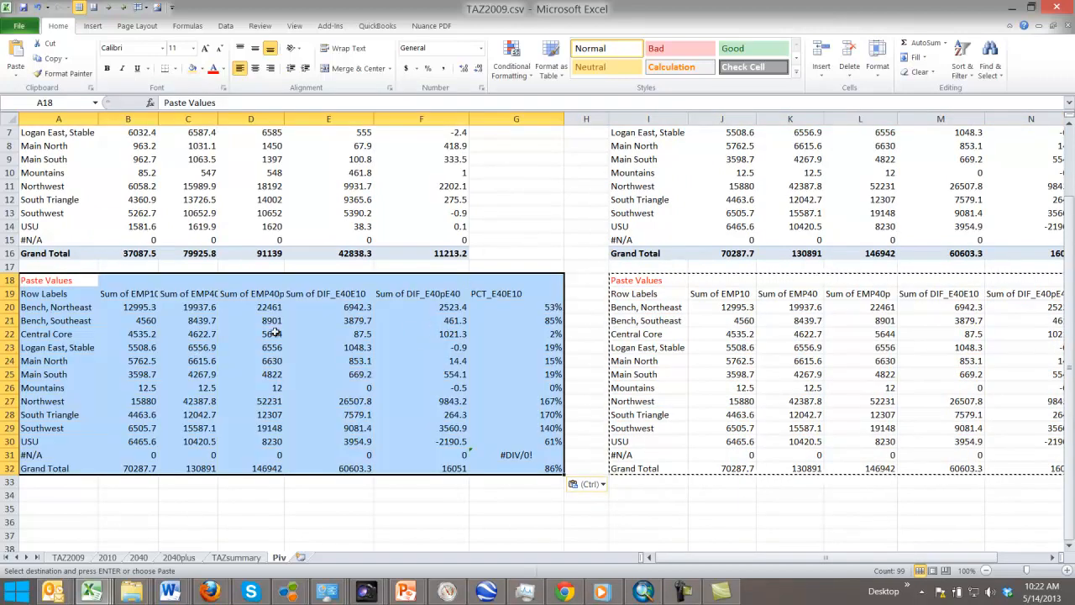
- Replace the copied employment figures with the household PivotTable data from A3:F16, pasted as values only starting at A19
left_click(329, 309)
scroll(330, 313, "up", 2)
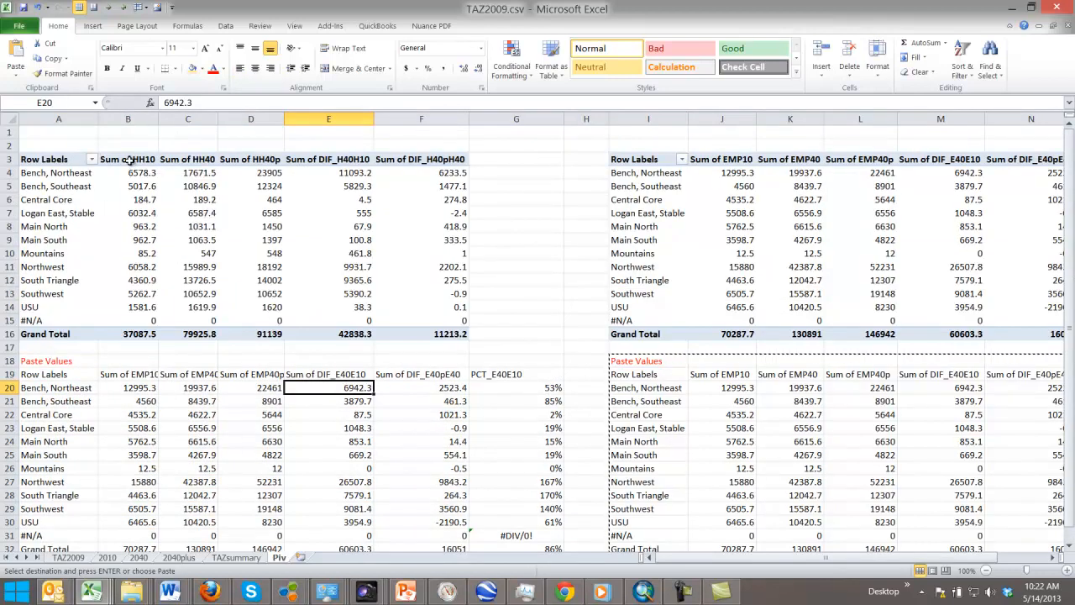
left_click_drag(55, 160, 414, 338)
key("ctrl+c")
scroll(414, 339, "down", 4)
right_click(38, 217)
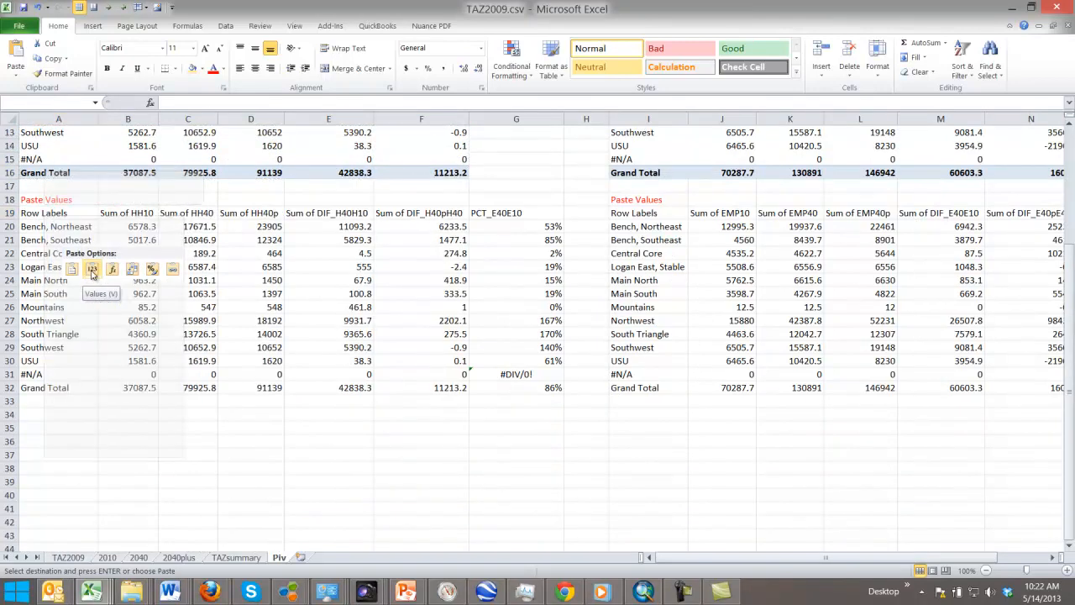
left_click(92, 271)
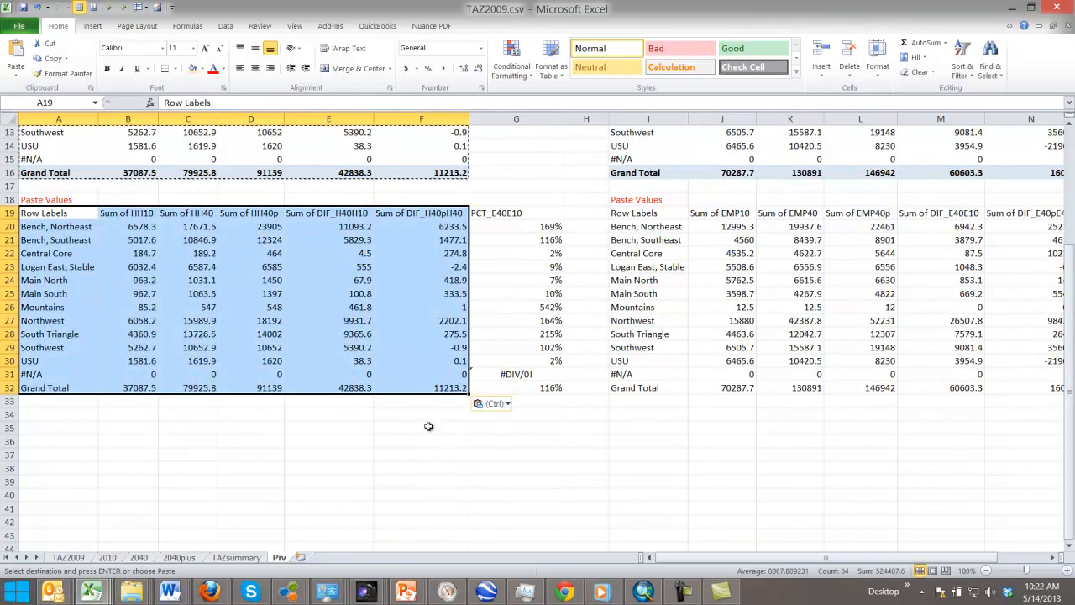
left_click(428, 425)
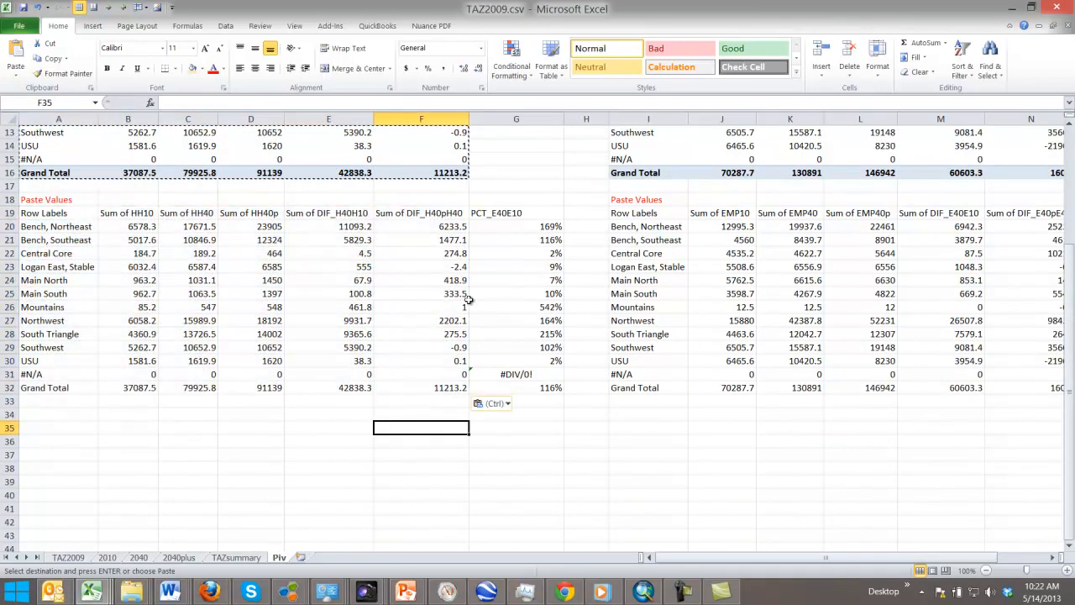
- Check which cells the household percent-change formula in G22 references and view its column alongside the employment table
left_click(544, 335)
scroll(544, 341, "up", 3)
left_click(530, 374)
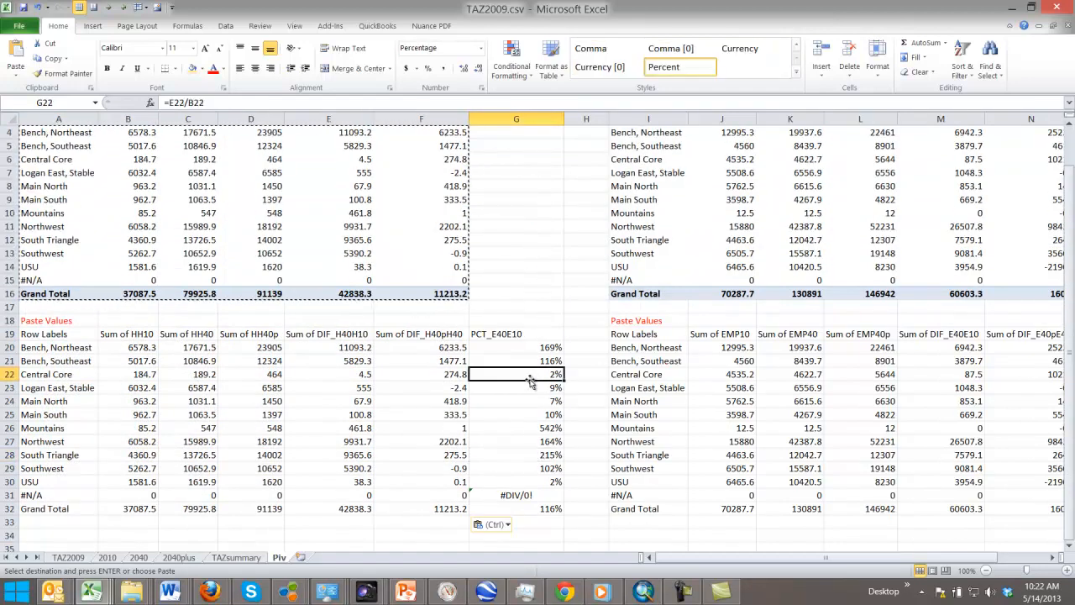
left_click(218, 104)
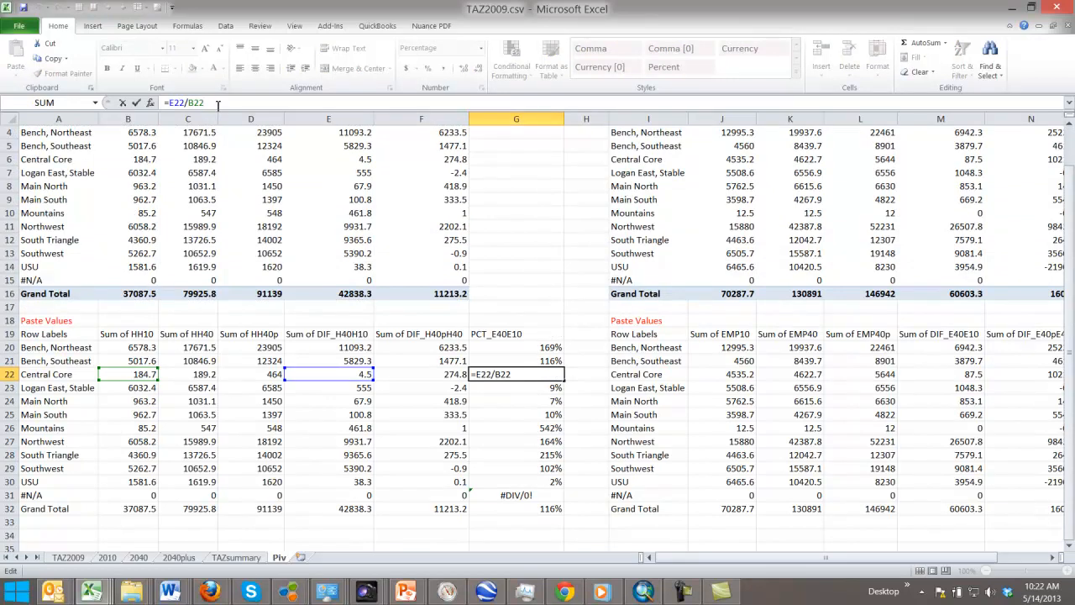
key("Return")
left_click_drag(674, 562, 624, 563)
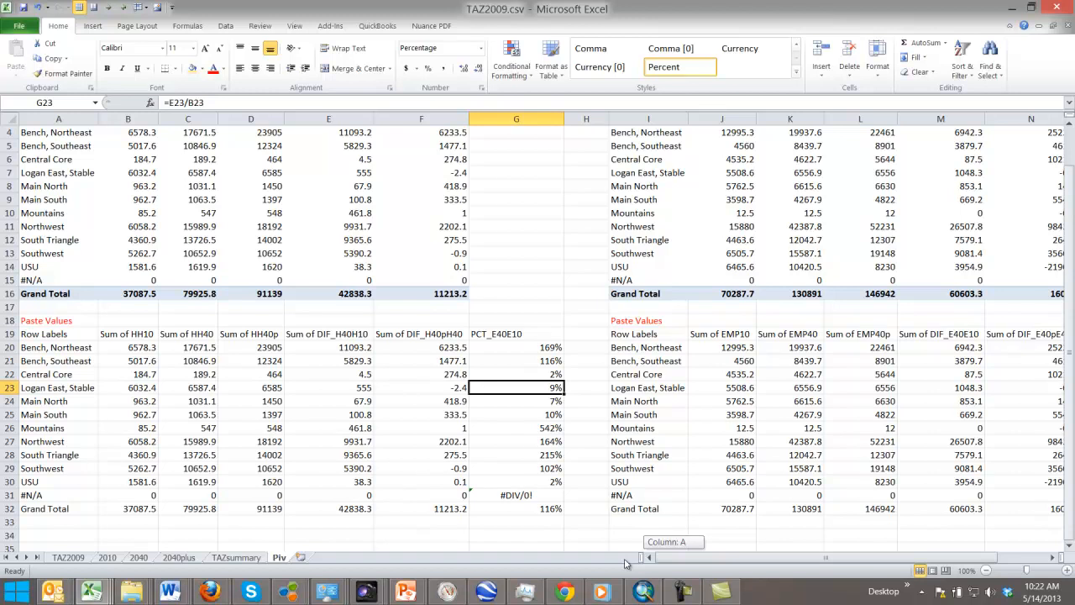
left_click_drag(625, 563, 744, 563)
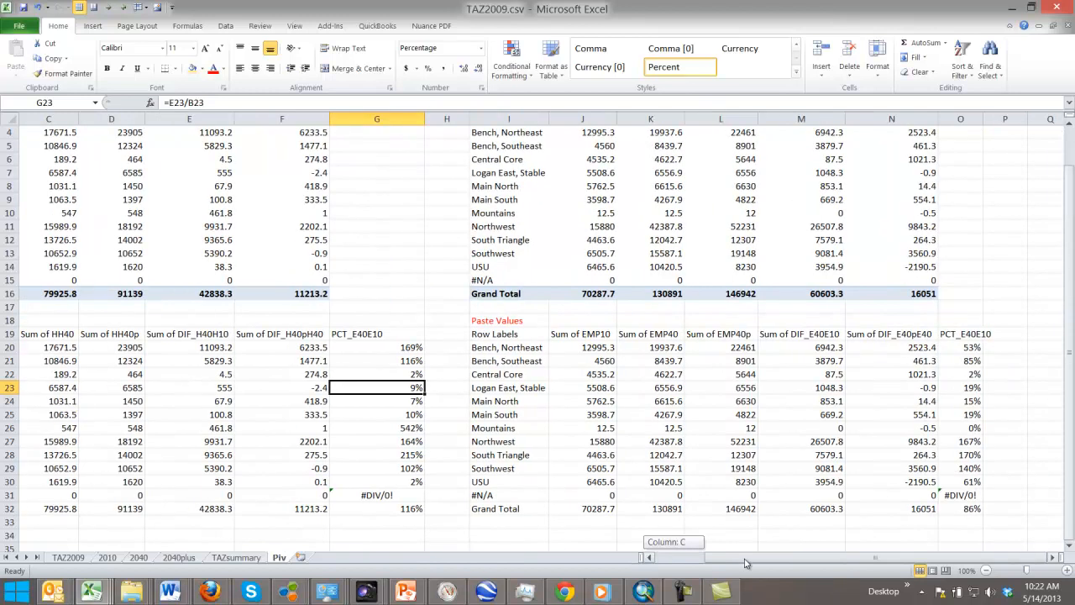
left_click_drag(745, 563, 695, 563)
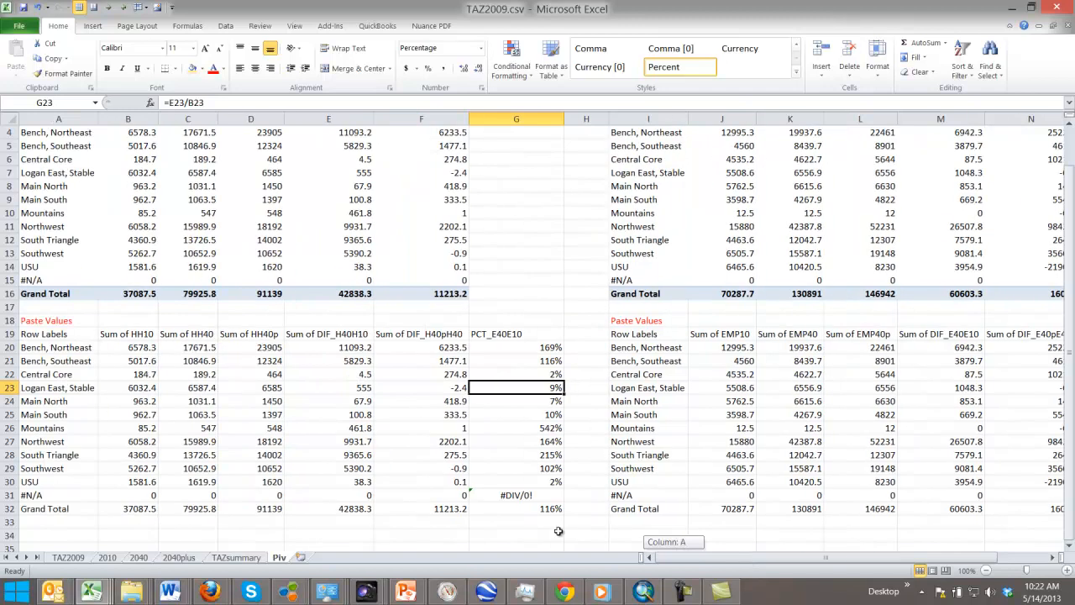
- Narrow columns F and G to bring the household and employment tables closer together
left_click(516, 226)
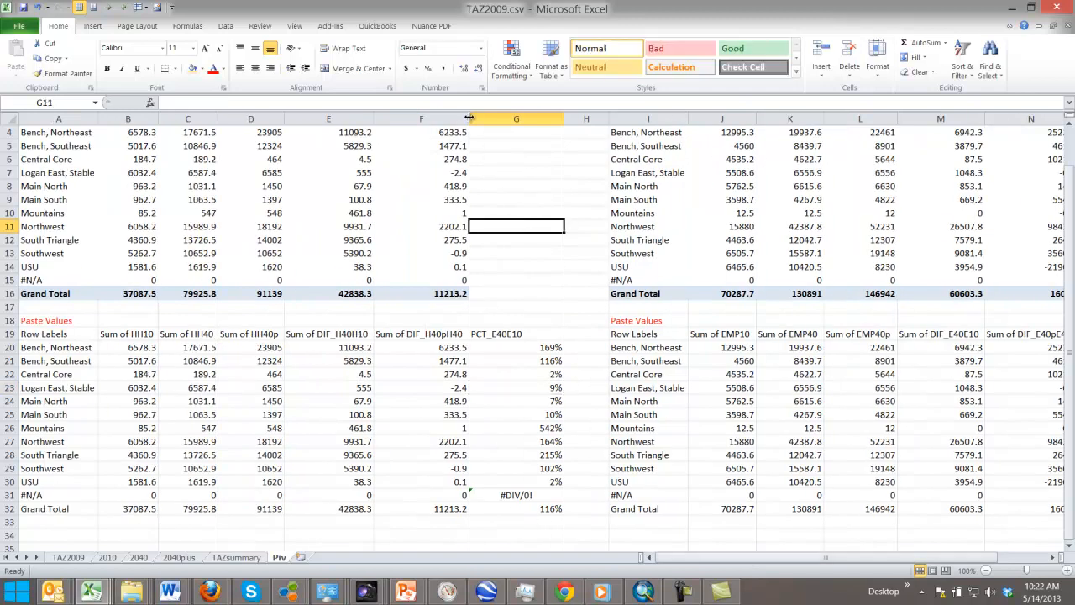
left_click(518, 159)
scroll(518, 160, "up", 1)
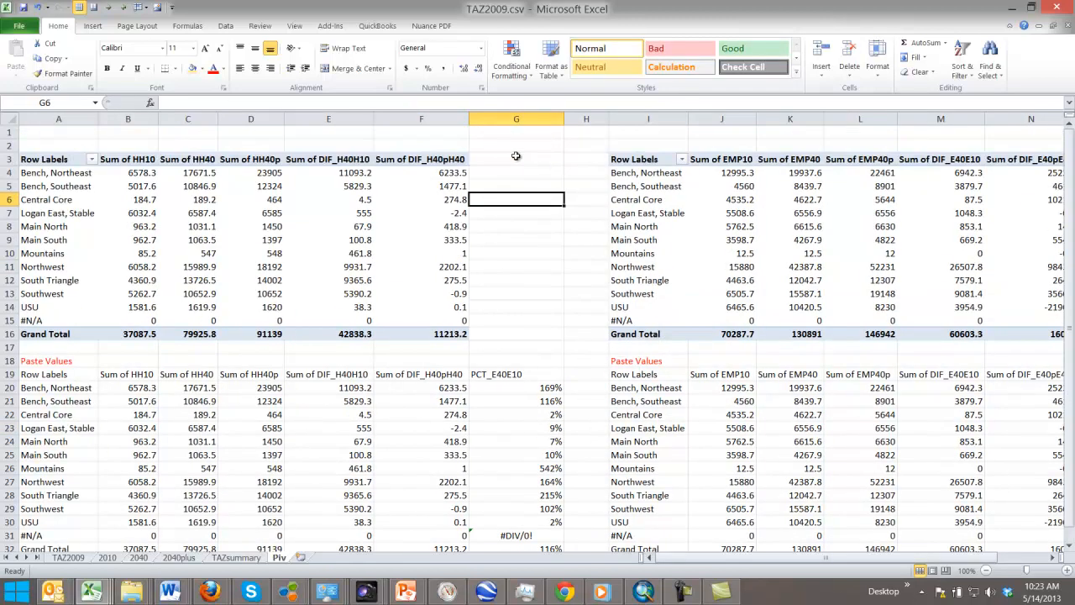
left_click_drag(468, 118, 450, 118)
left_click(482, 144)
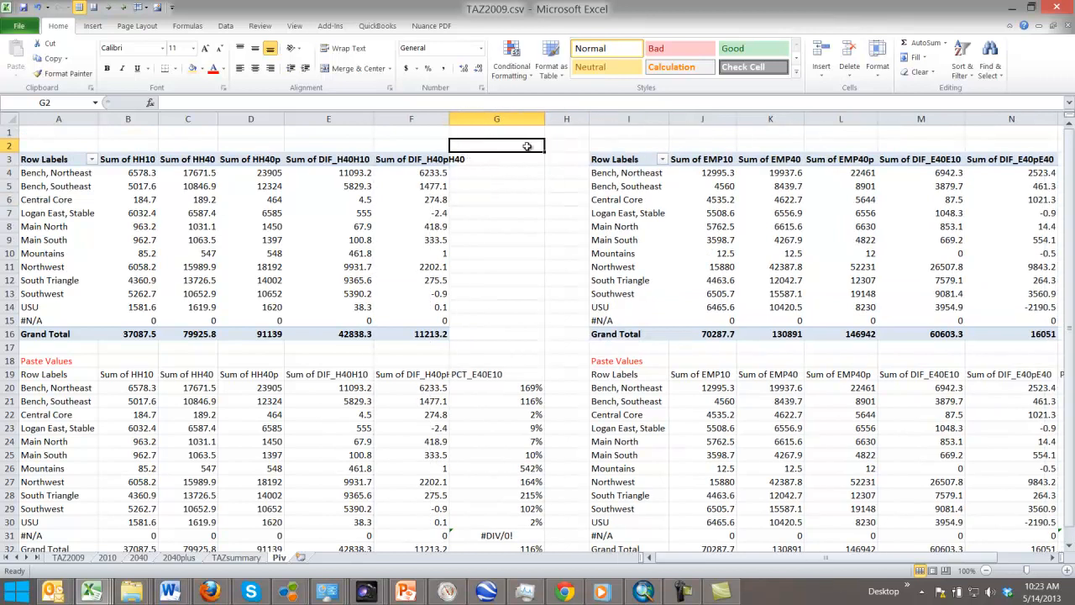
left_click_drag(544, 119, 517, 119)
left_click(503, 250)
scroll(509, 246, "down", 3)
scroll(509, 246, "up", 3)
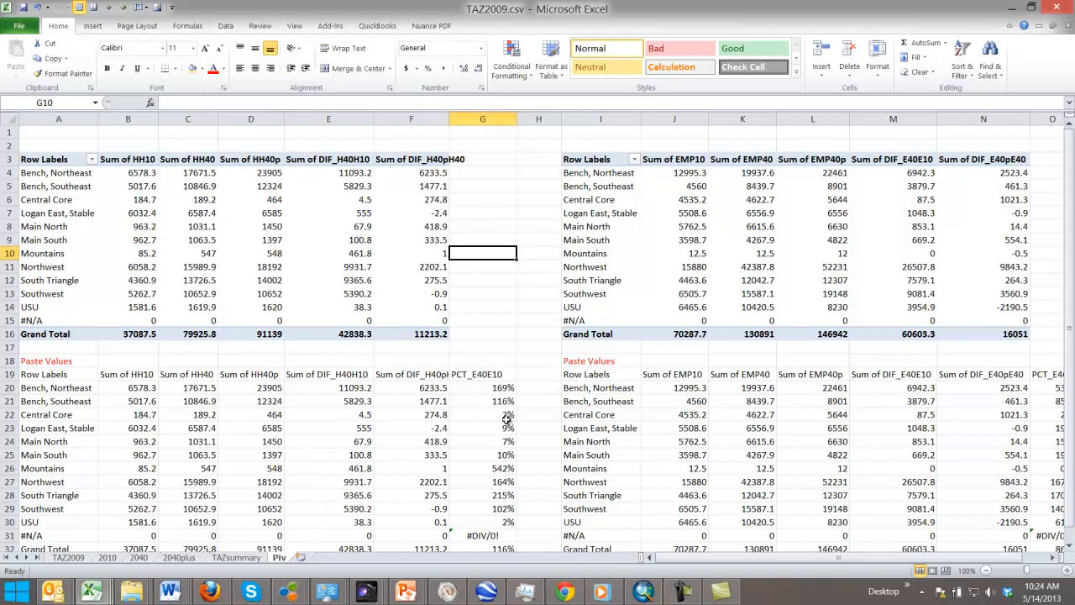
- Highlight the Central Core household percent change in G22 with a yellow fill
left_click(504, 415)
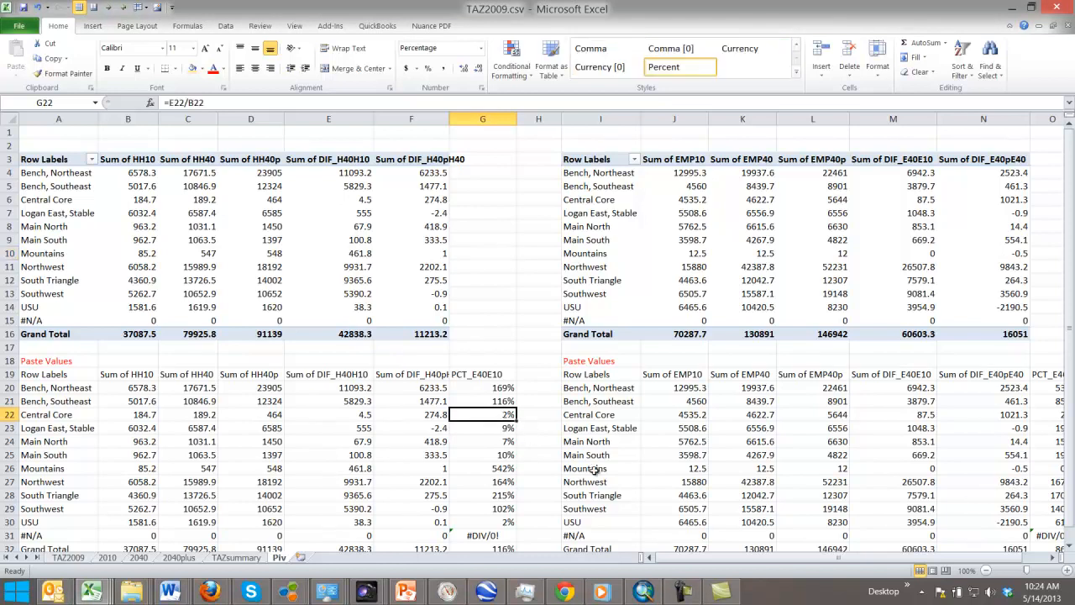
left_click(192, 71)
left_click(539, 467)
left_click(496, 420)
left_click(202, 70)
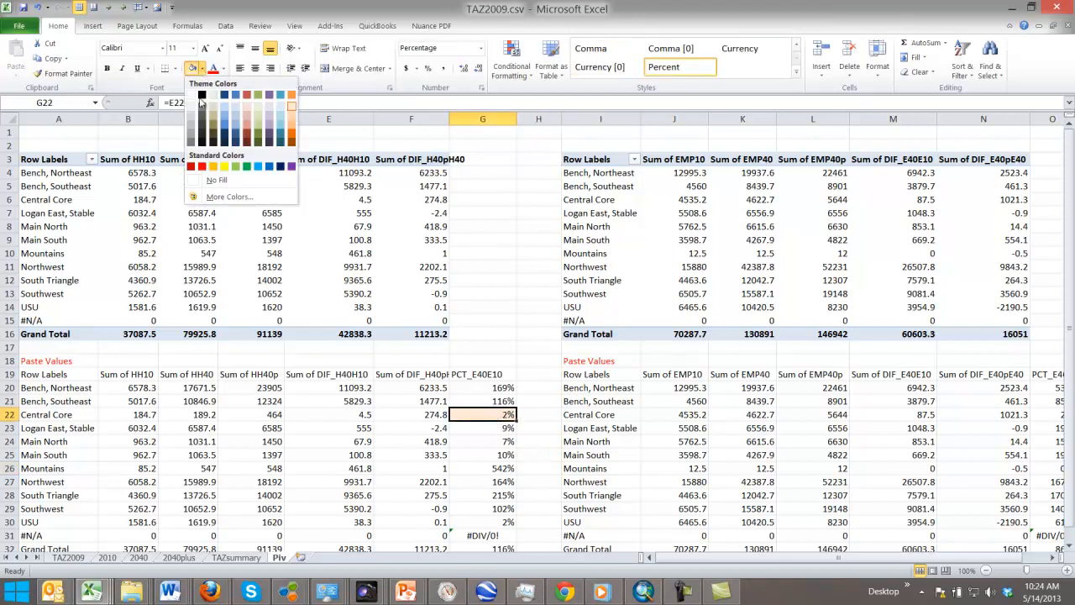
left_click(224, 166)
left_click(538, 400)
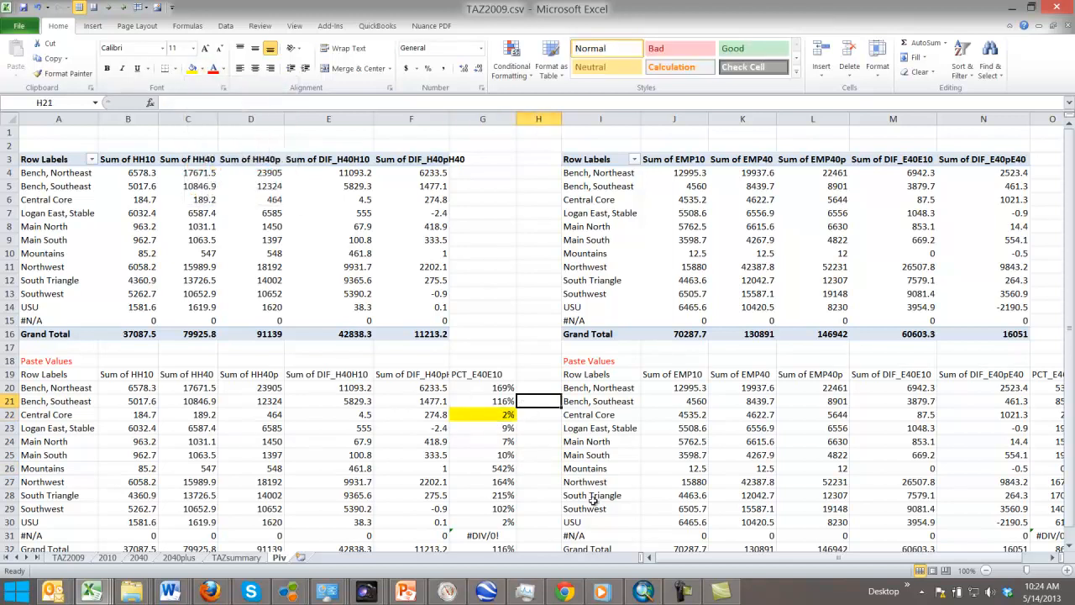
- Highlight the Central Core employment percent change in O22 with the same yellow fill
left_click_drag(777, 560, 813, 560)
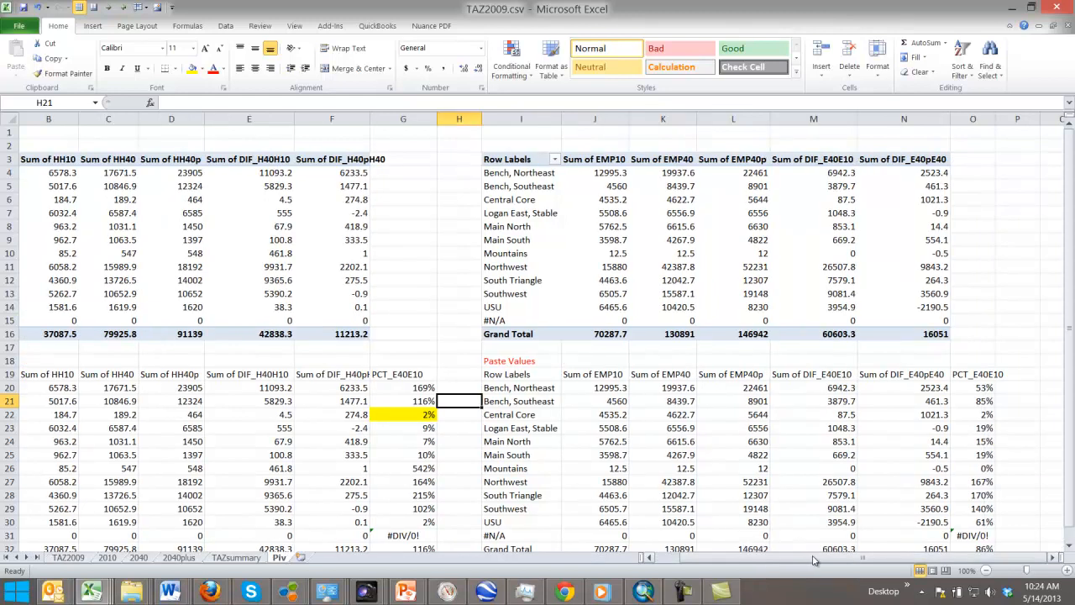
left_click(979, 414)
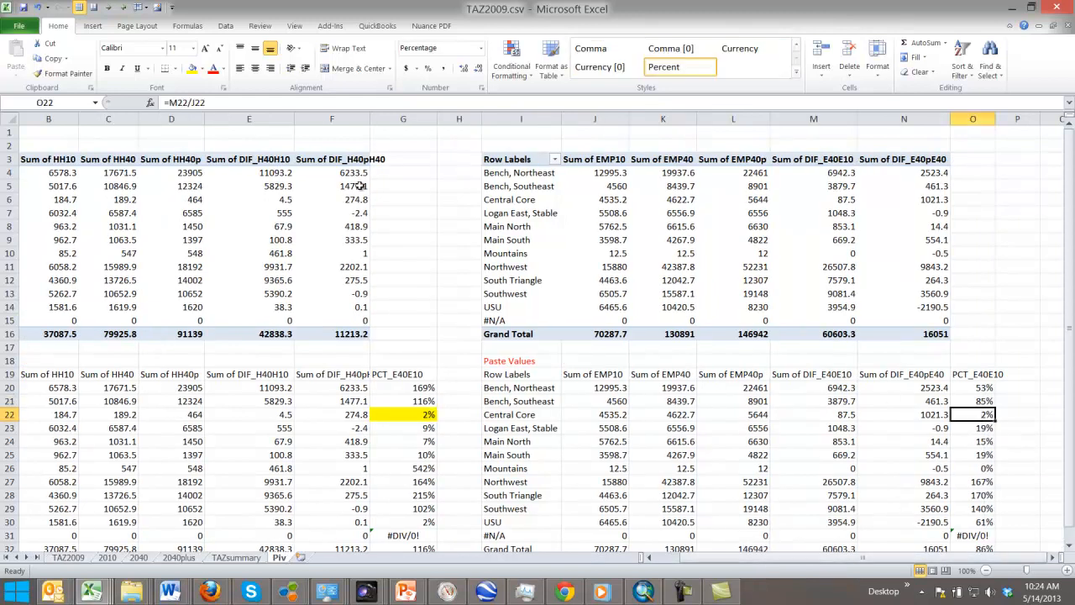
left_click(193, 68)
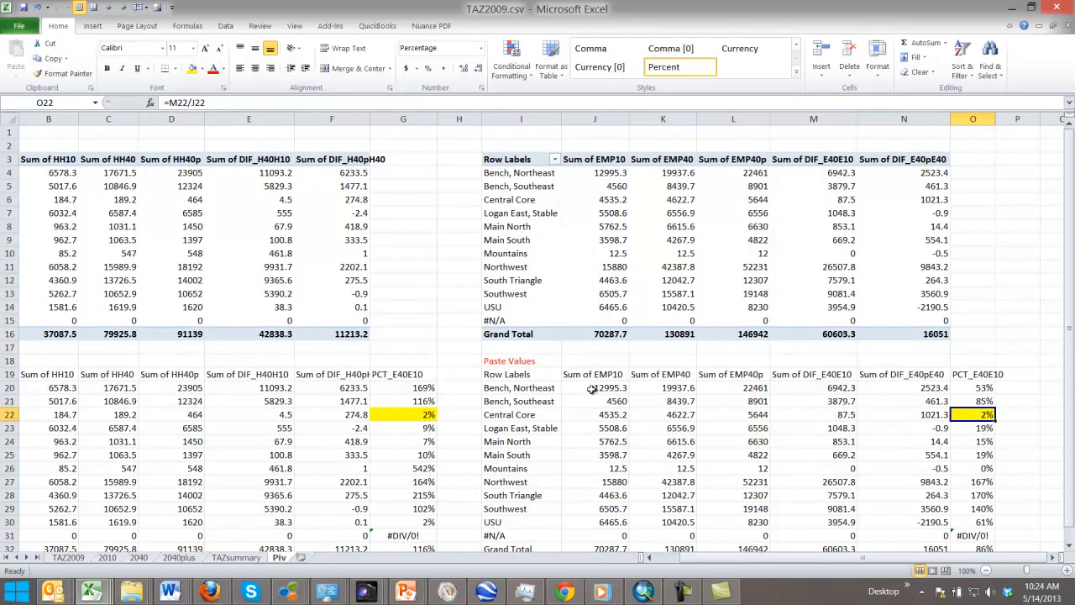
- Examine the Bench, Southeast percent change in G21 against its 2010 and 2040 household values in B21 and C21
left_click(418, 430)
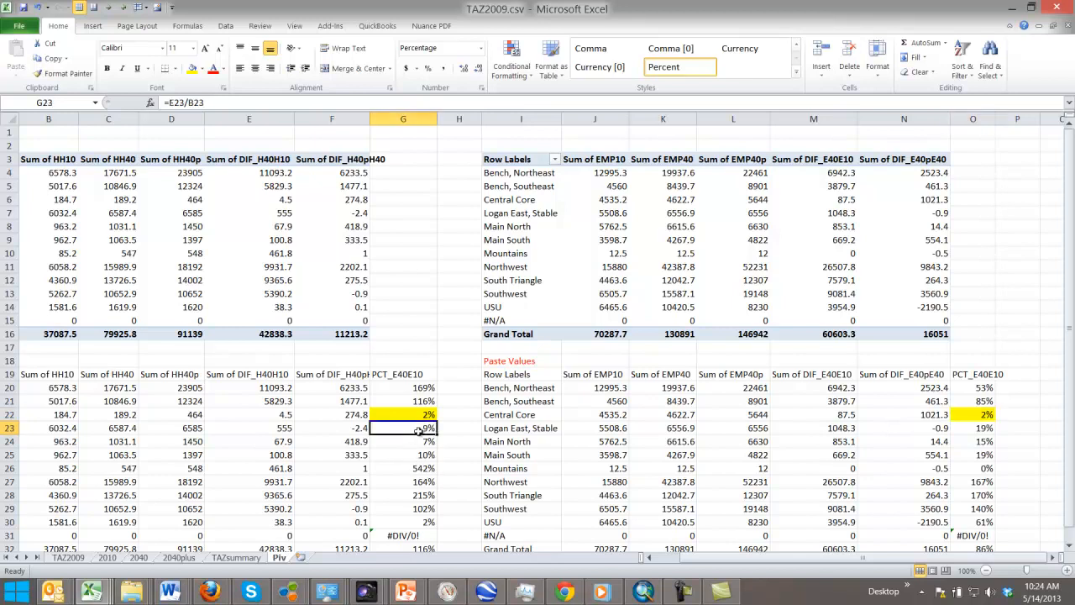
left_click(692, 558)
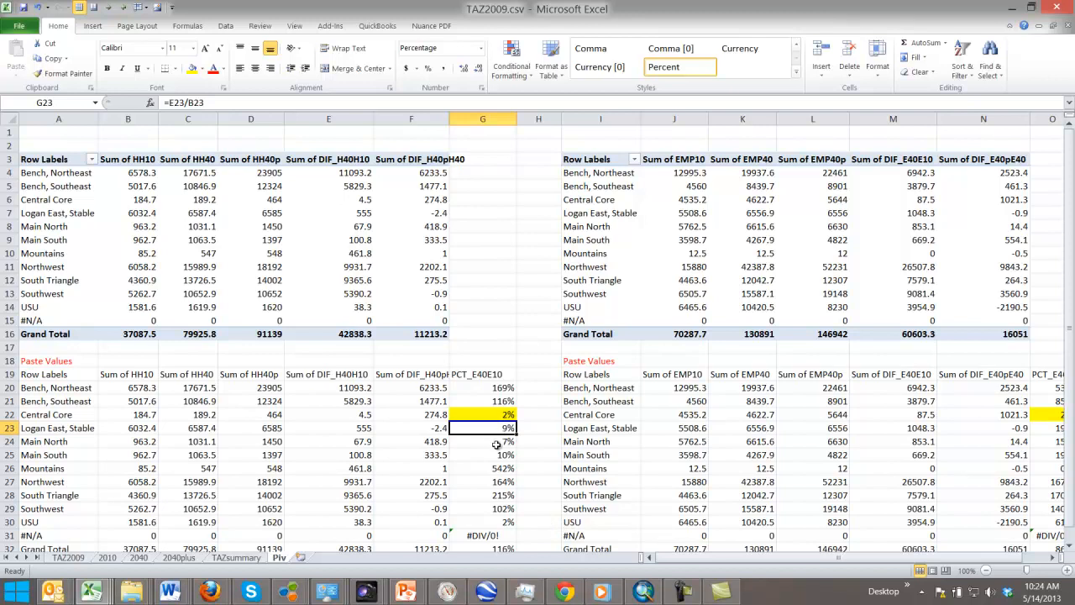
left_click(498, 400)
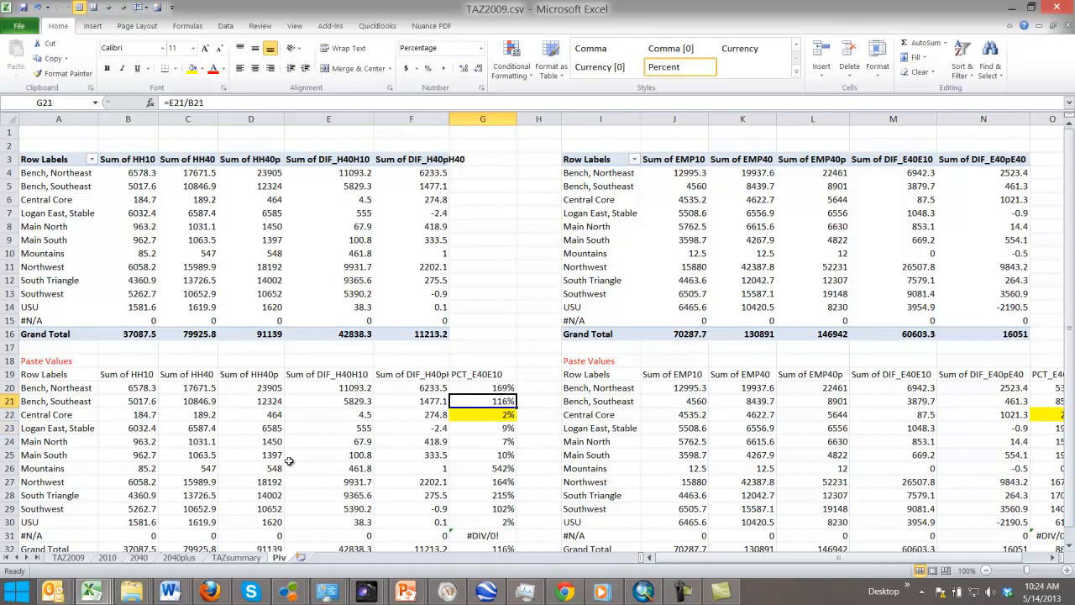
left_click(141, 404)
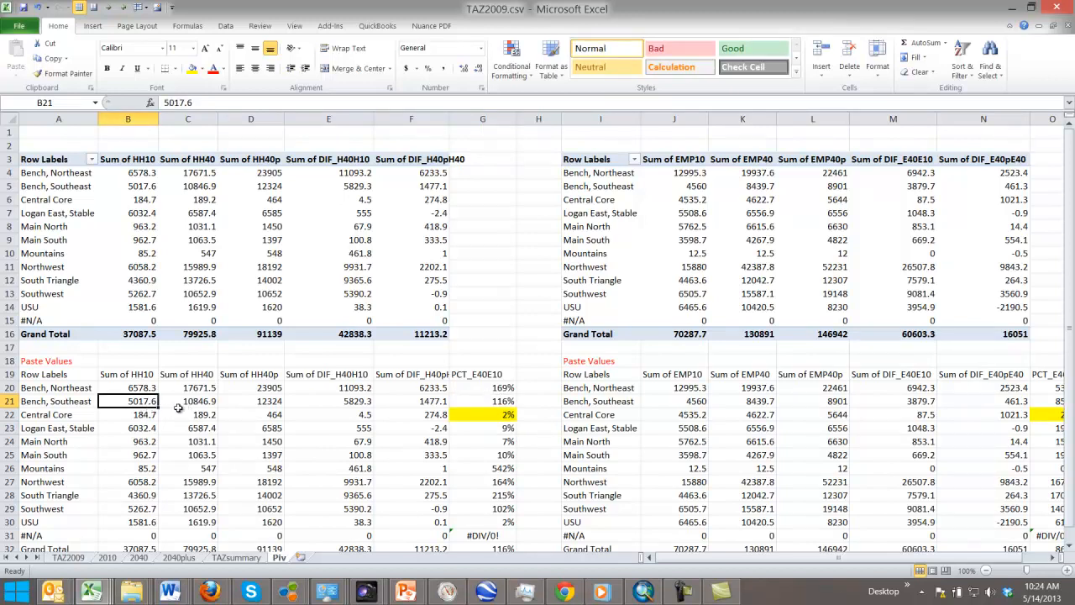
left_click(211, 403)
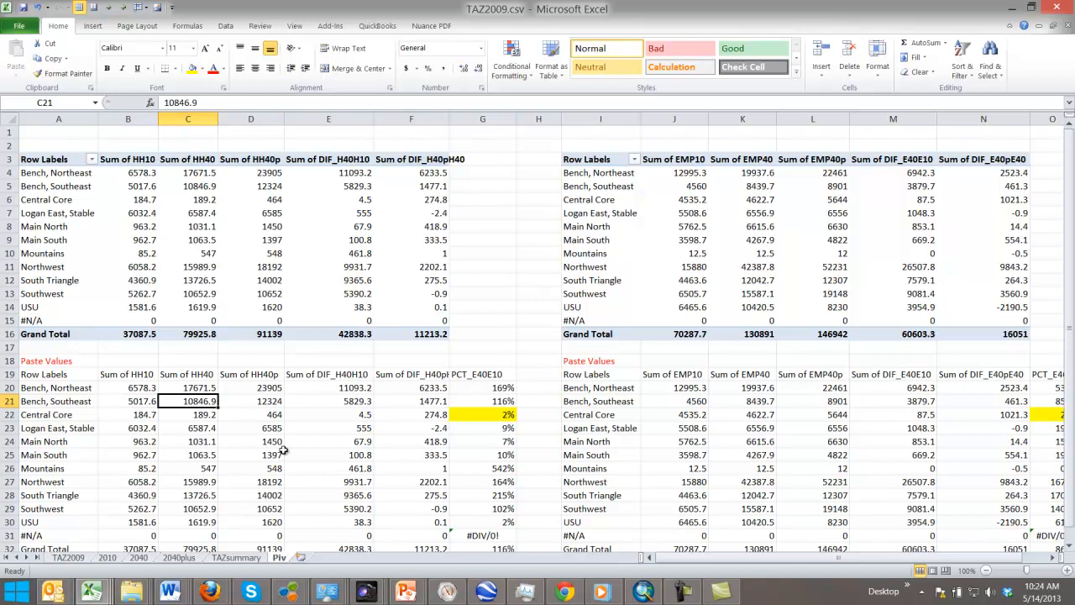
left_click(503, 403)
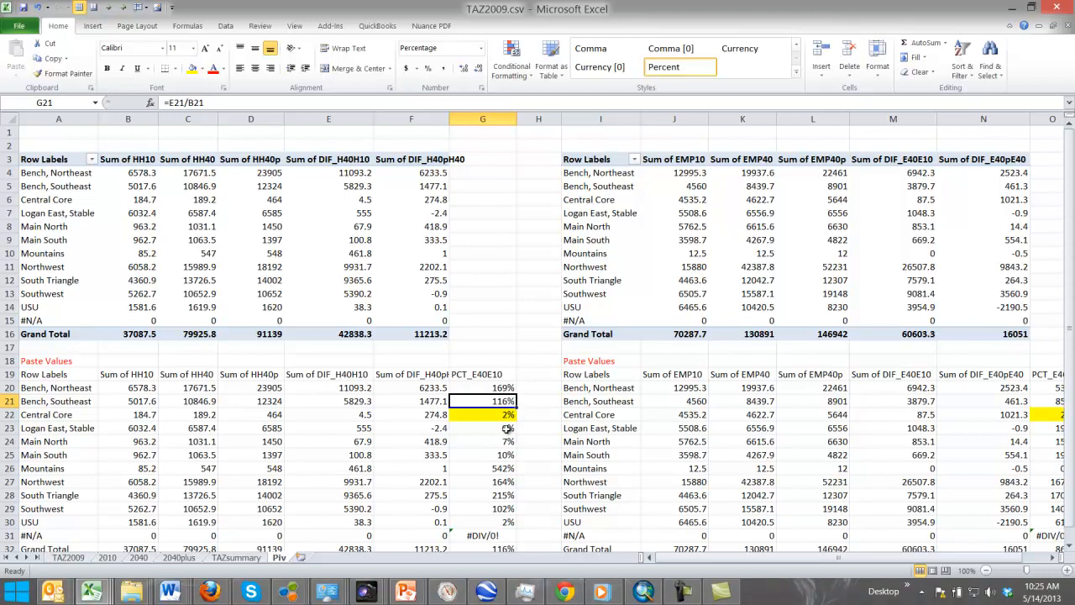
- Fill the household percent changes for the two Bench districts, G20:G21, with yellow
left_click(501, 421)
left_click_drag(502, 388, 501, 401)
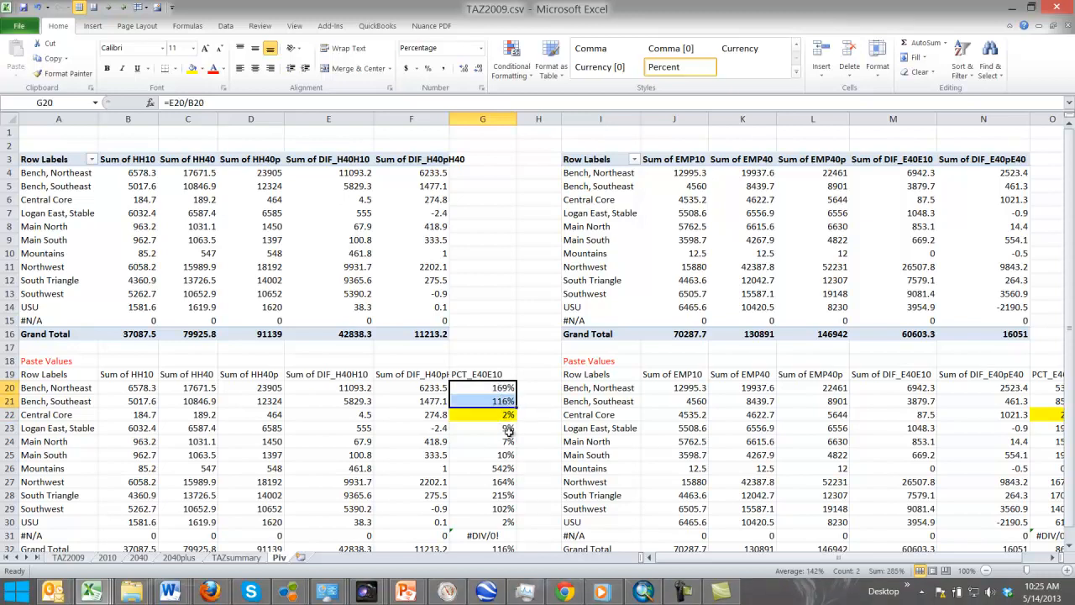
left_click(193, 70)
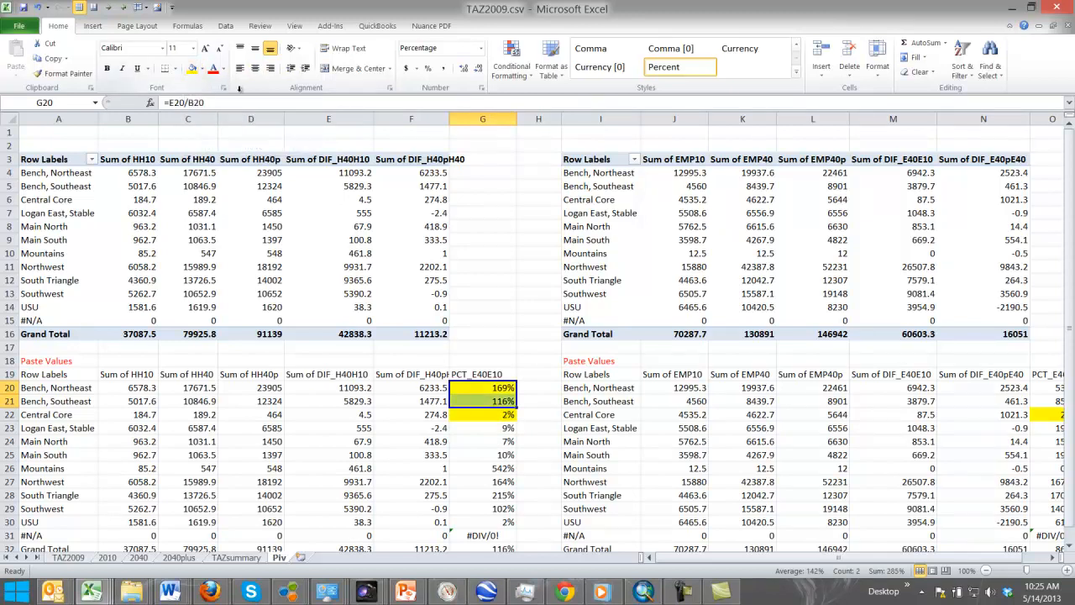
- Fill the employment percent changes for the two Bench districts, O20:O21, with yellow
left_click(1051, 559)
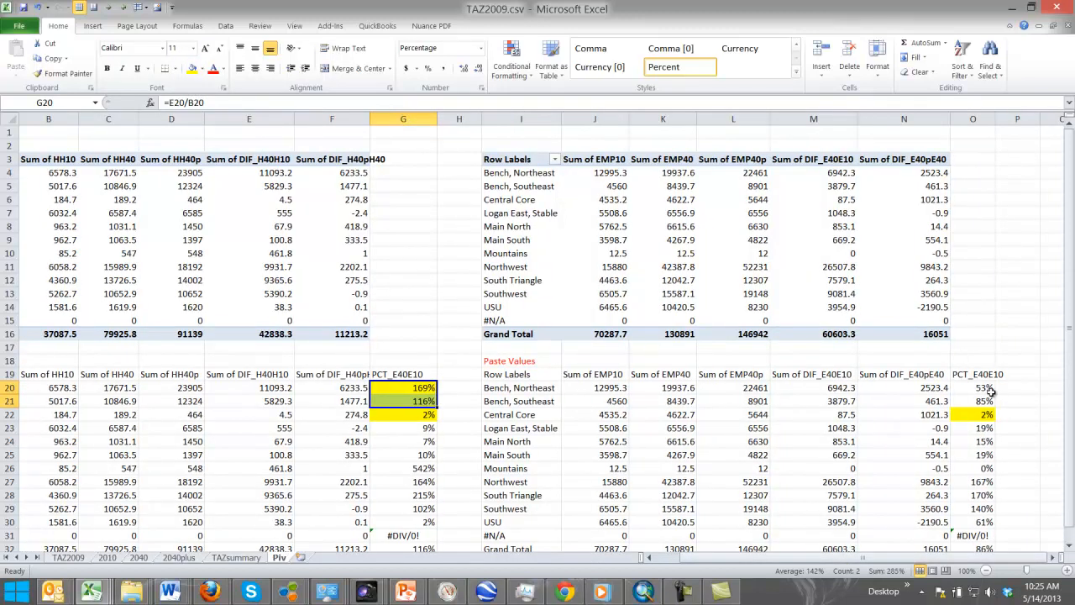
left_click_drag(982, 390, 983, 404)
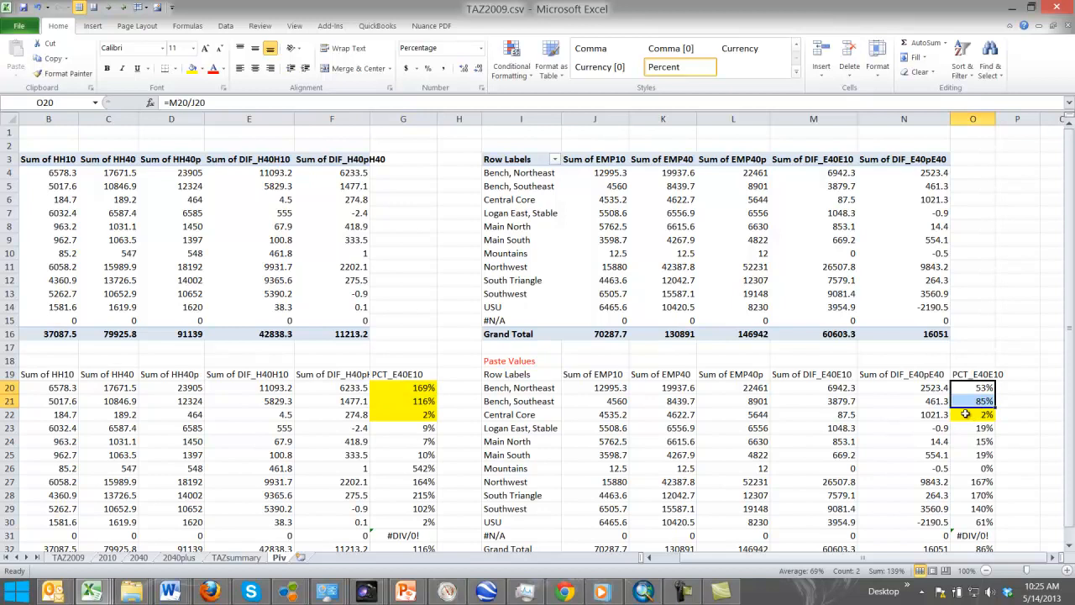
left_click(192, 71)
left_click(452, 442)
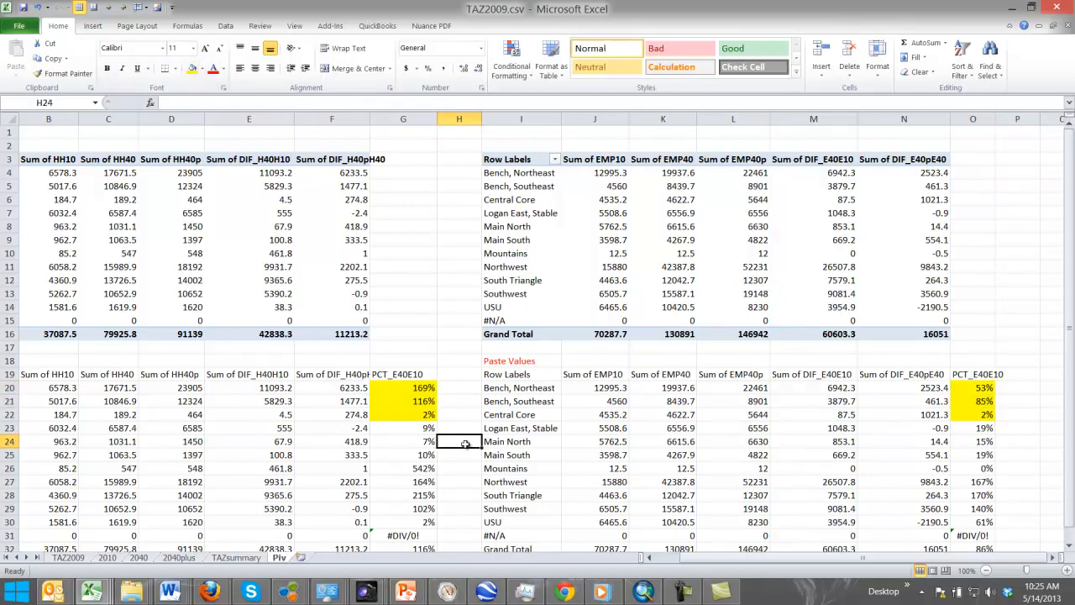
- Examine the Mountains household percent change in G26 against its 2010 and 2040 household values in B26 and C26
scroll(464, 443, "down", 2)
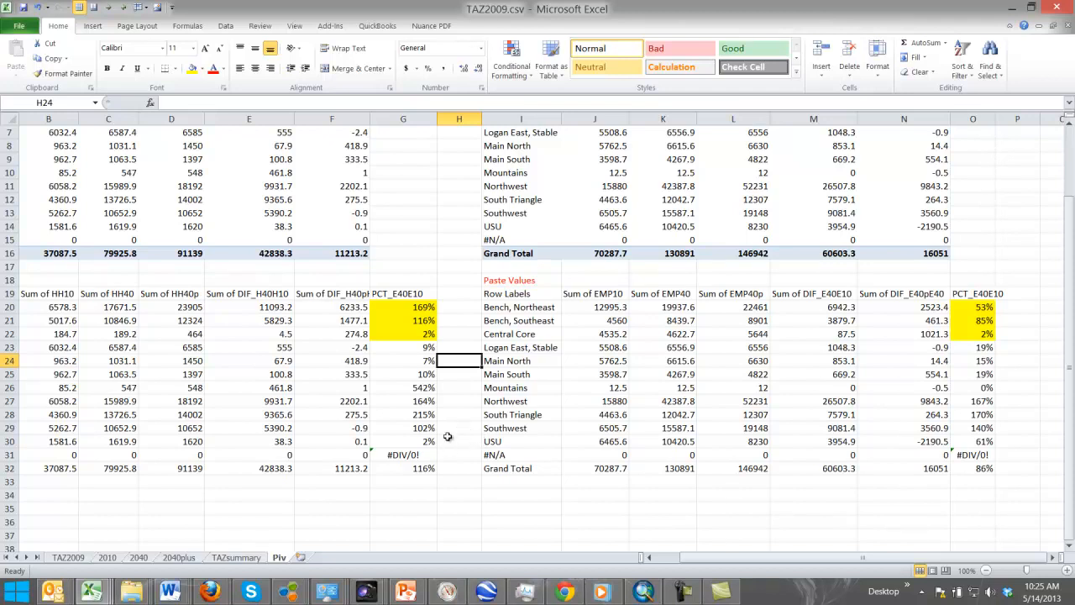
left_click(425, 391)
left_click_drag(653, 559, 640, 561)
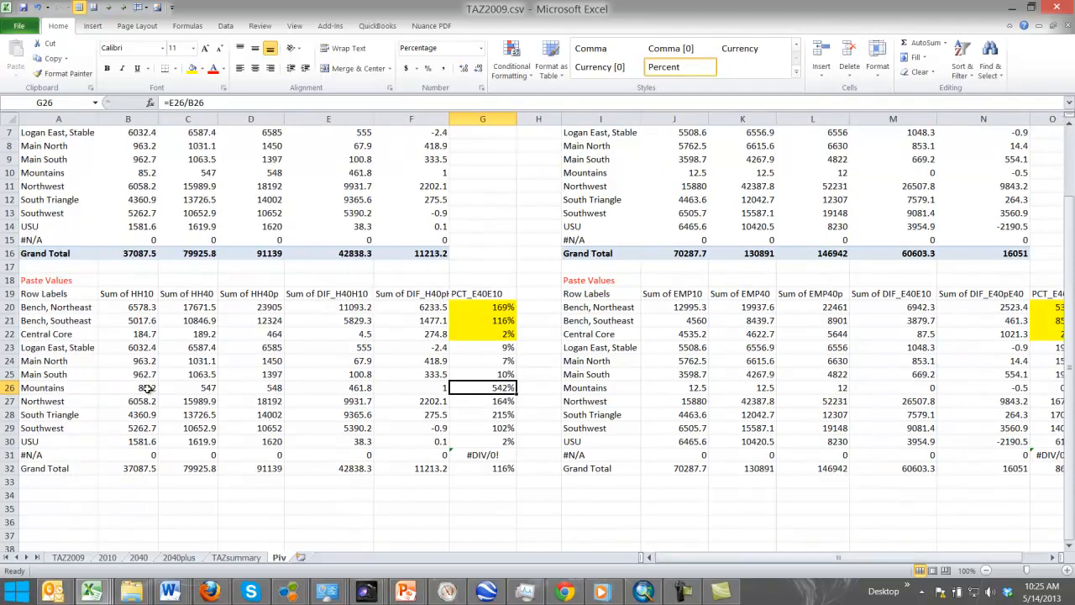
left_click(506, 404)
left_click(503, 389)
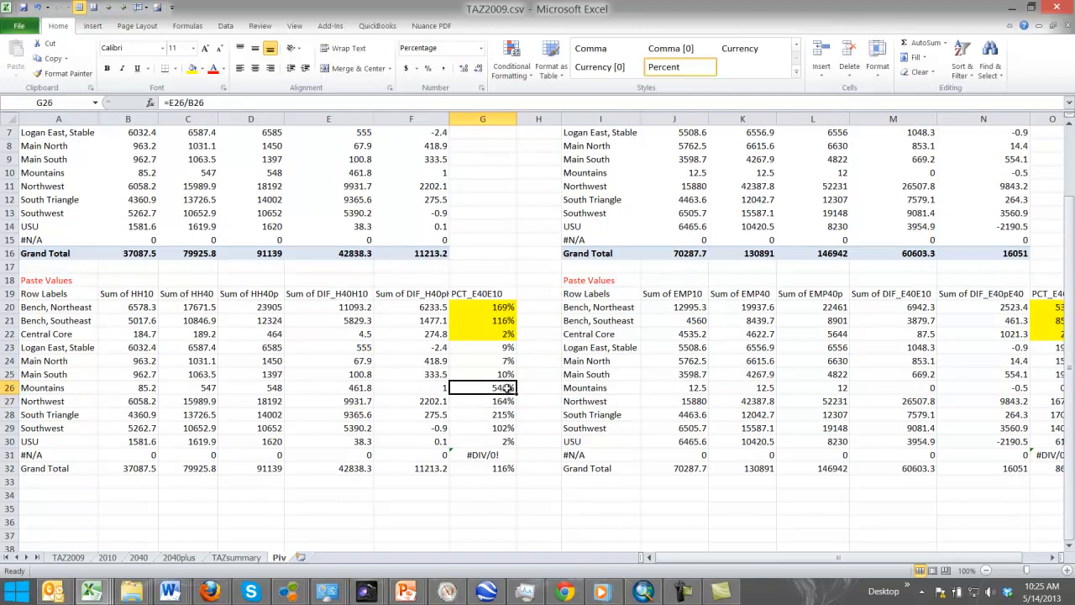
left_click(137, 389)
key("Right")
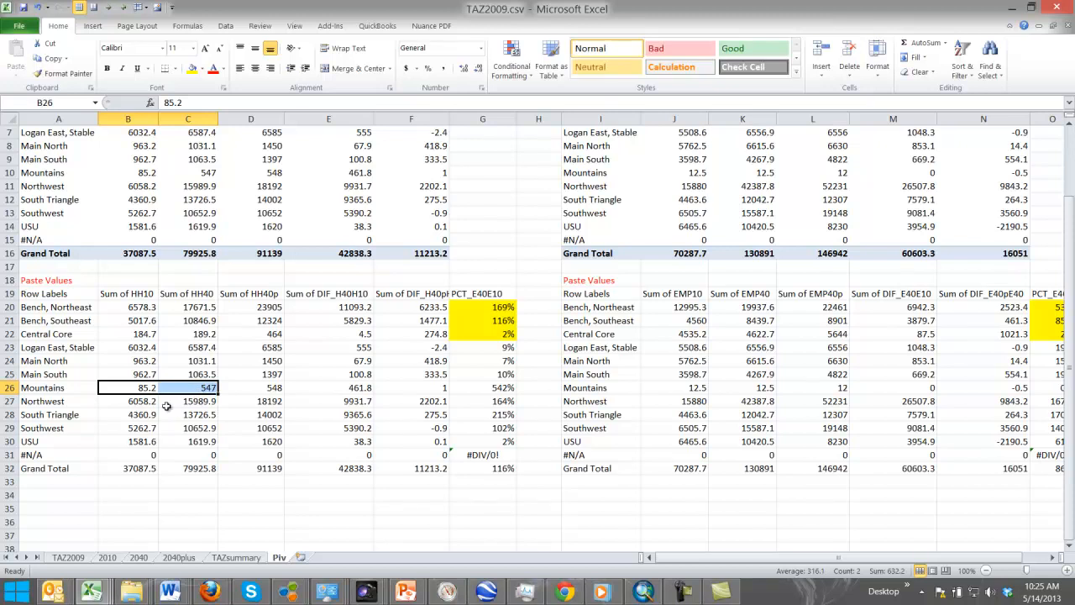
key("Down")
left_click(137, 392)
left_click(184, 392)
left_click(145, 392)
left_click(200, 388)
left_click(140, 392)
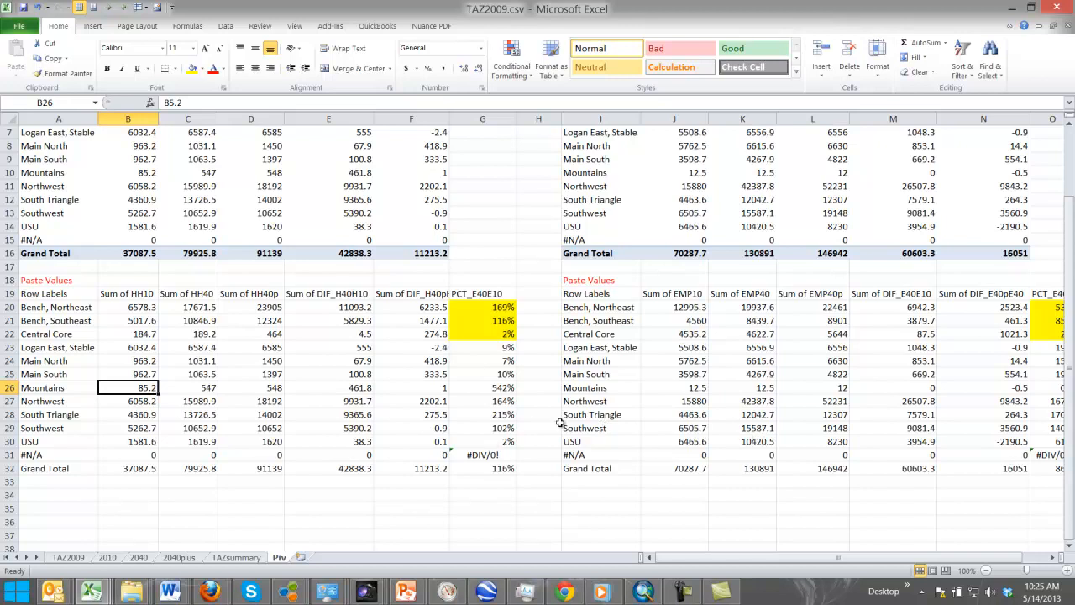
left_click(503, 392)
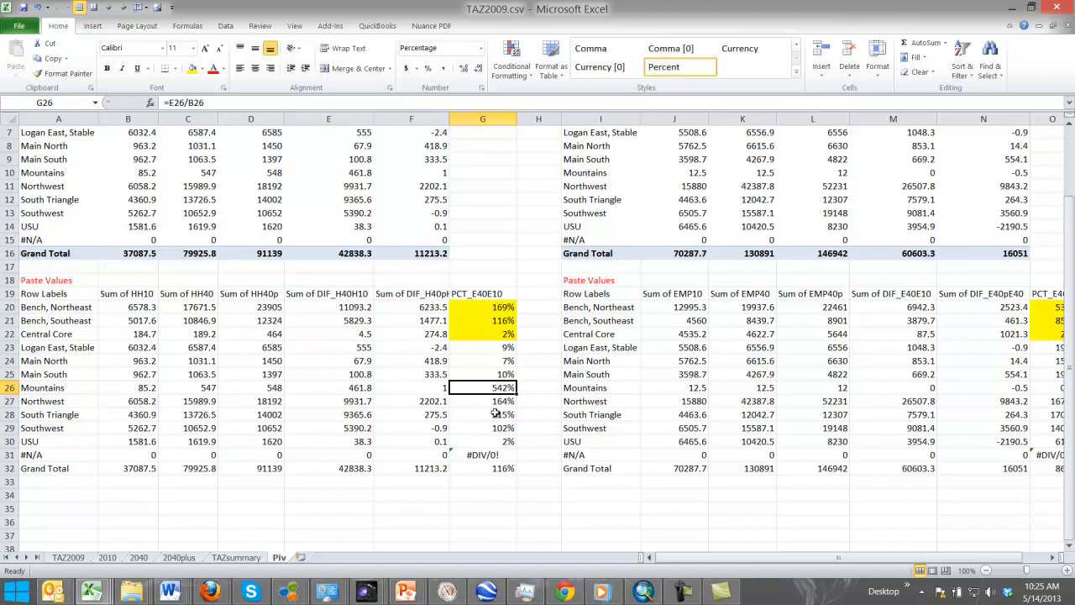
- Compare the USU household and employment percent changes in G30 and O30, and fill O30 with yellow
left_click(500, 445)
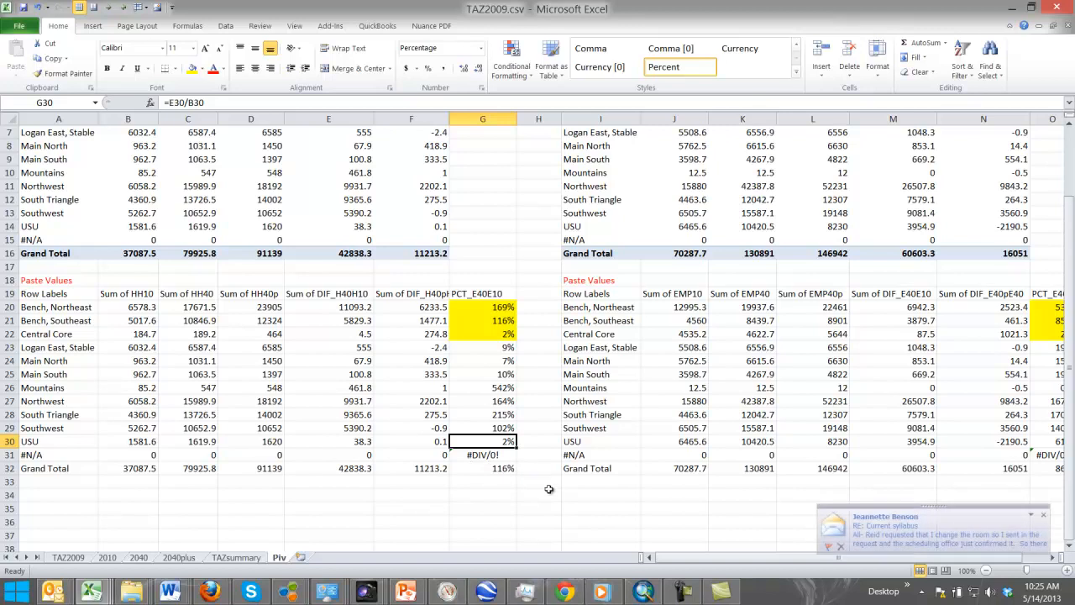
left_click(495, 494)
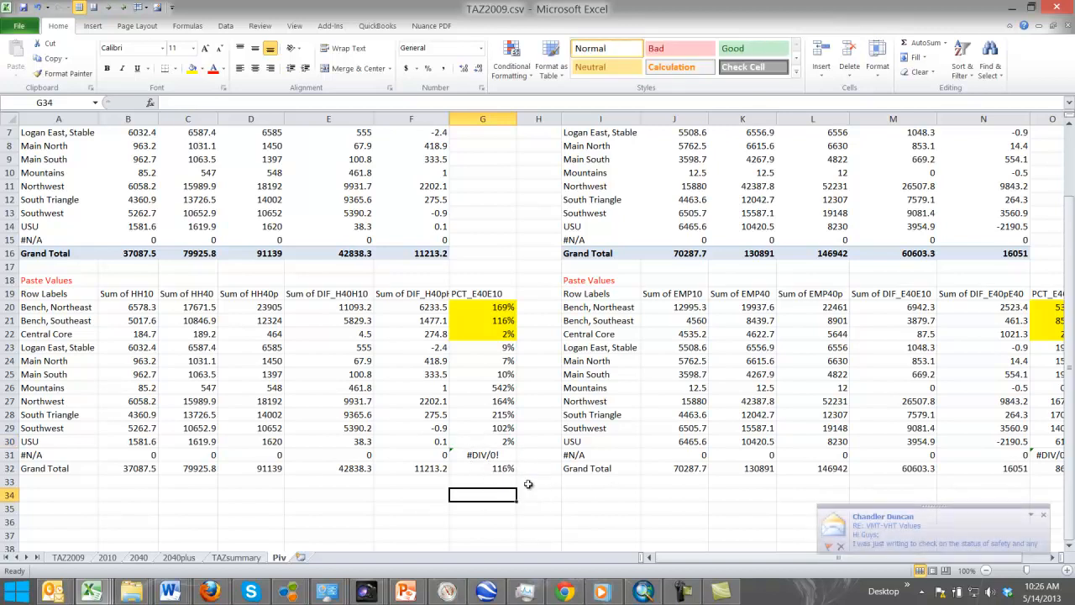
left_click_drag(662, 560, 764, 568)
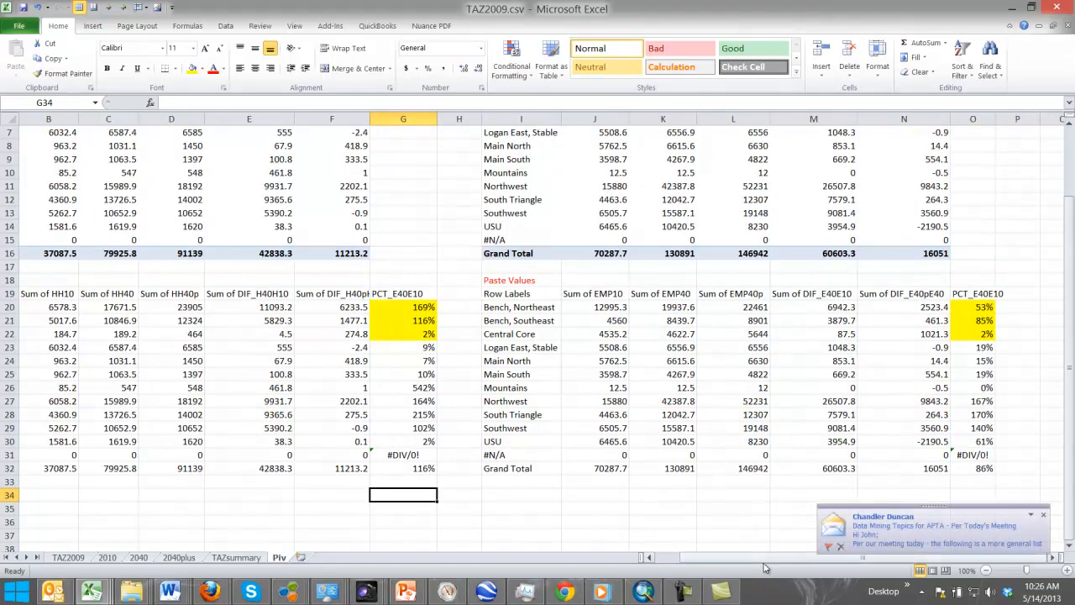
left_click(976, 441)
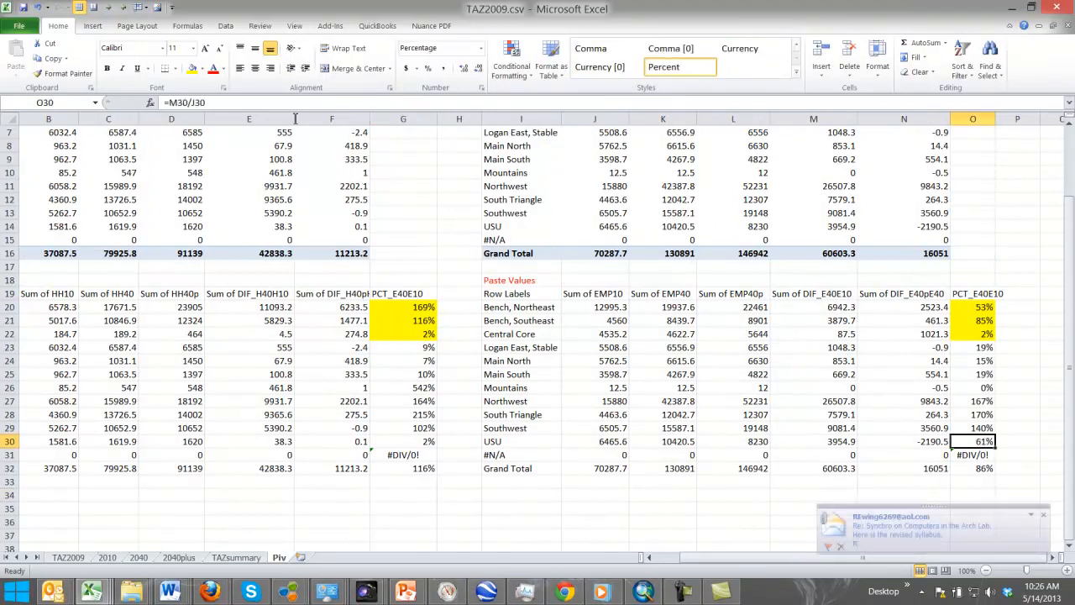
left_click(191, 69)
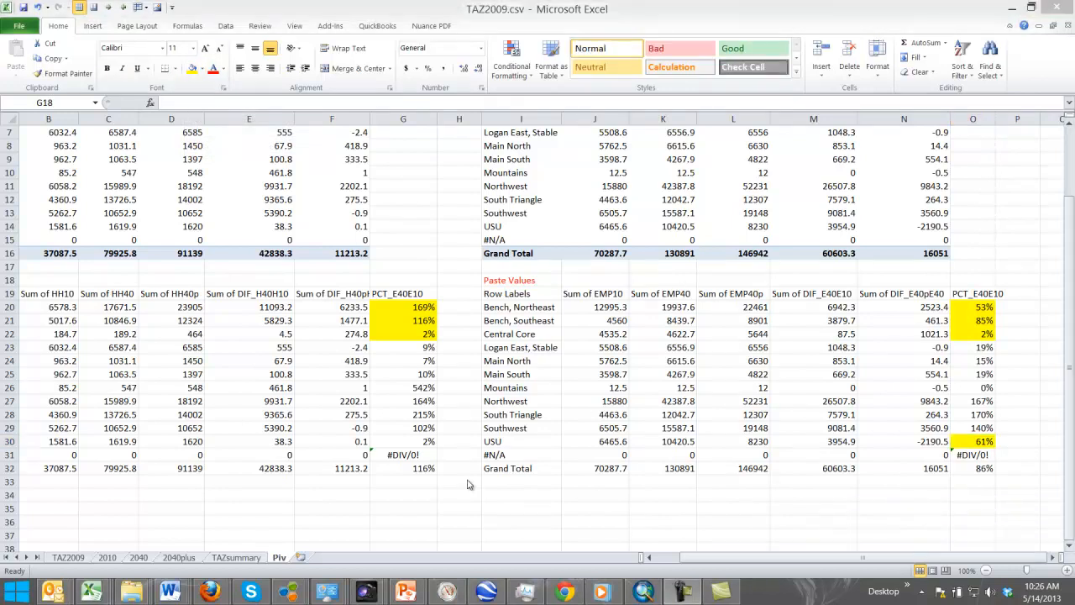
left_click(697, 559)
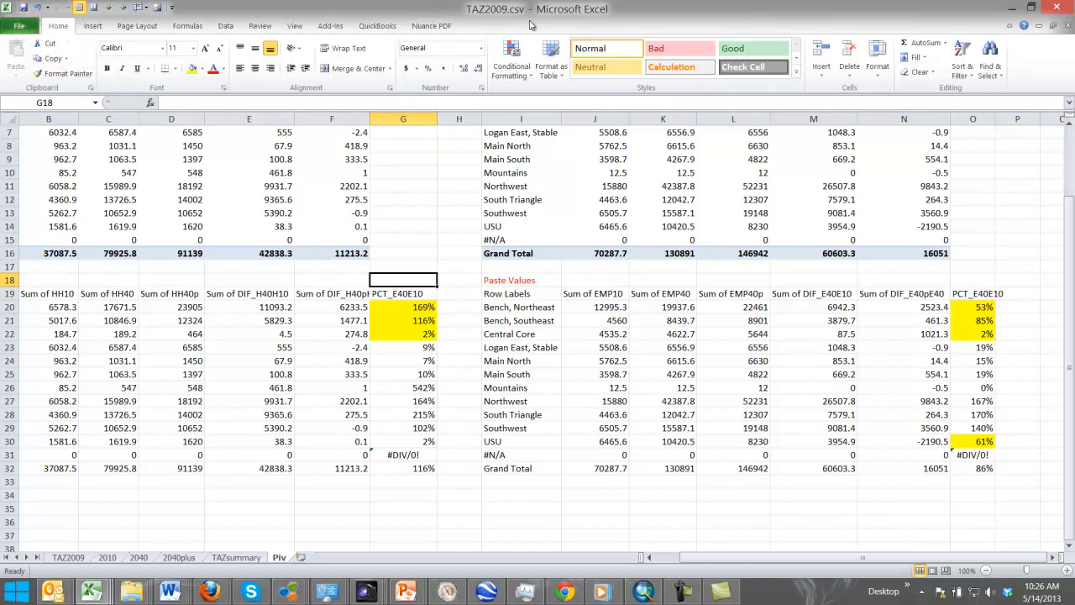
left_click(423, 172)
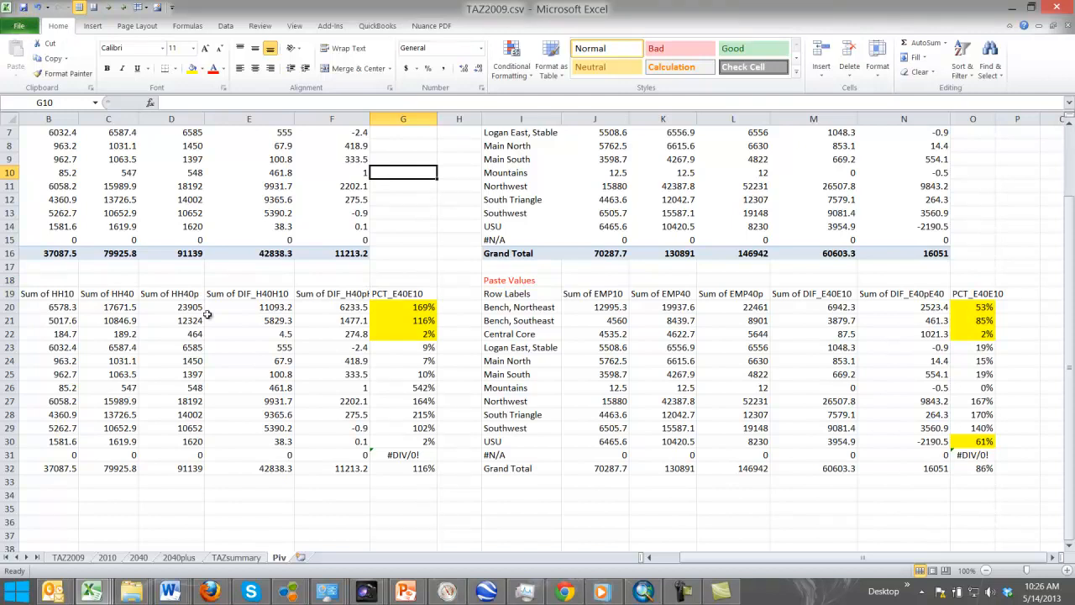
- Start saving a copy of the TAZ2009 file with the file type set to Excel Workbook (*.xlsx)
left_click(21, 26)
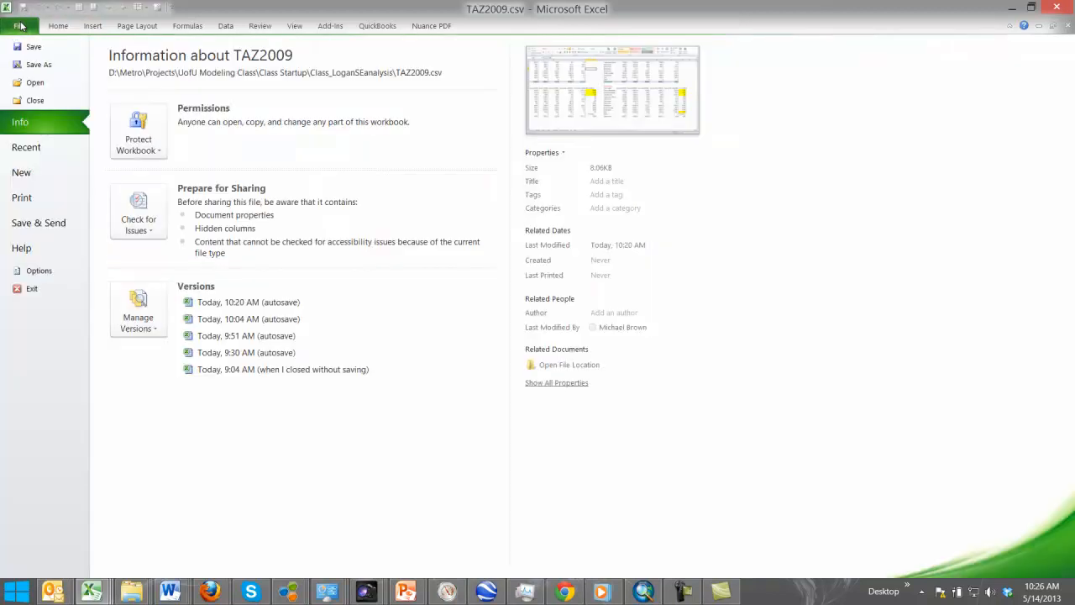
left_click(28, 66)
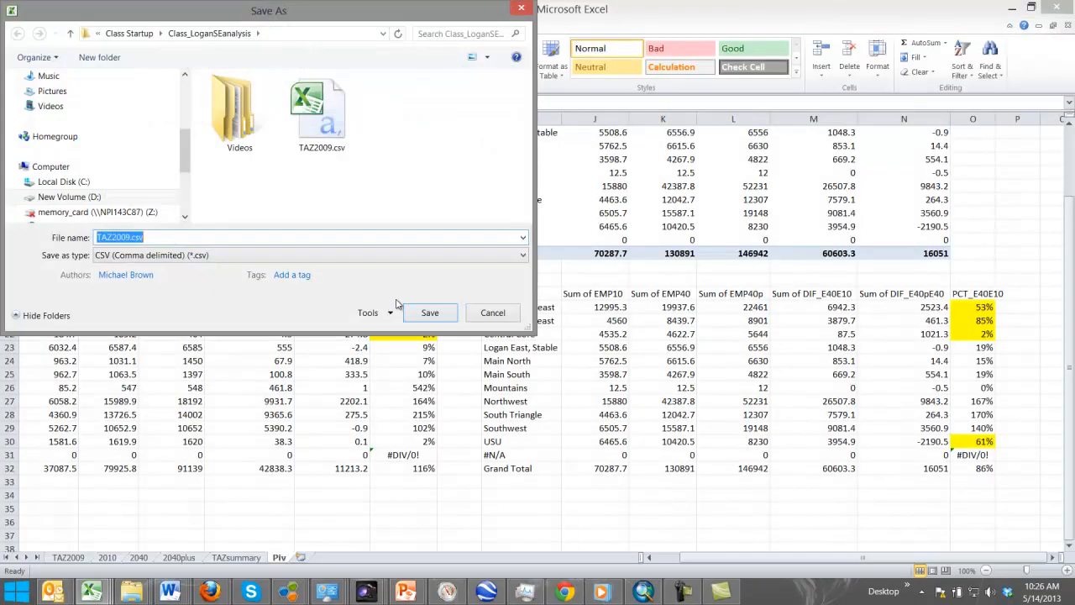
left_click(496, 255)
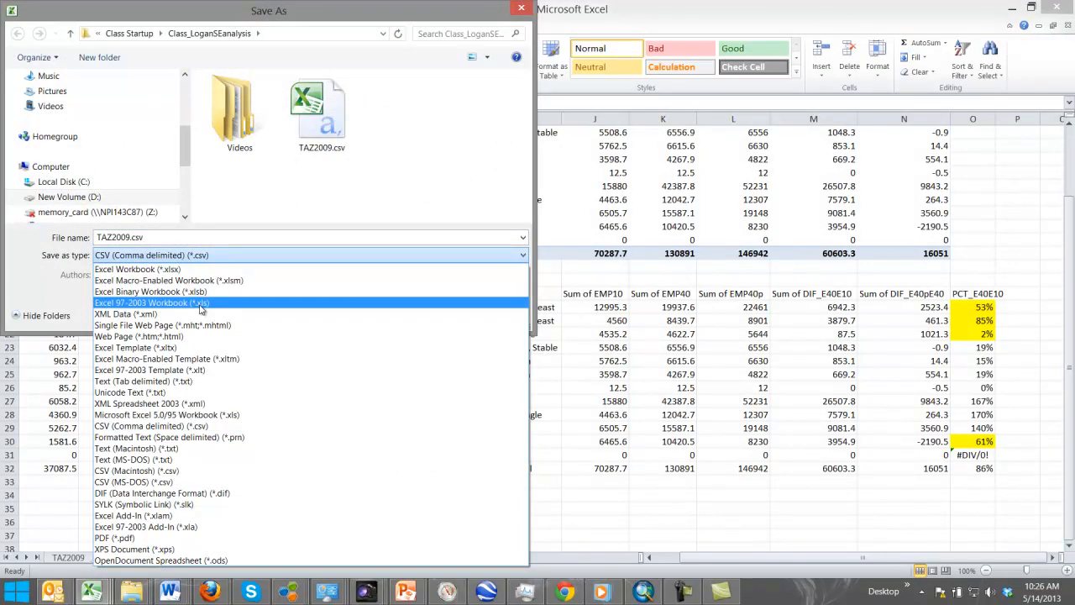
left_click(202, 268)
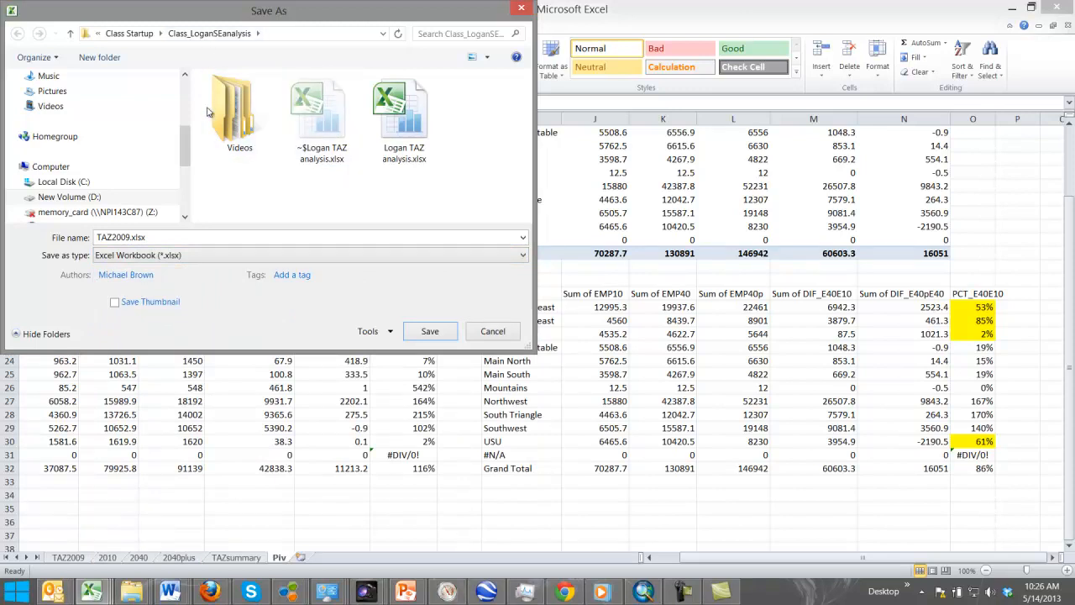
- Create a folder named Output inside Class_LoganSEanalysis and open it as the save location
left_click(231, 36)
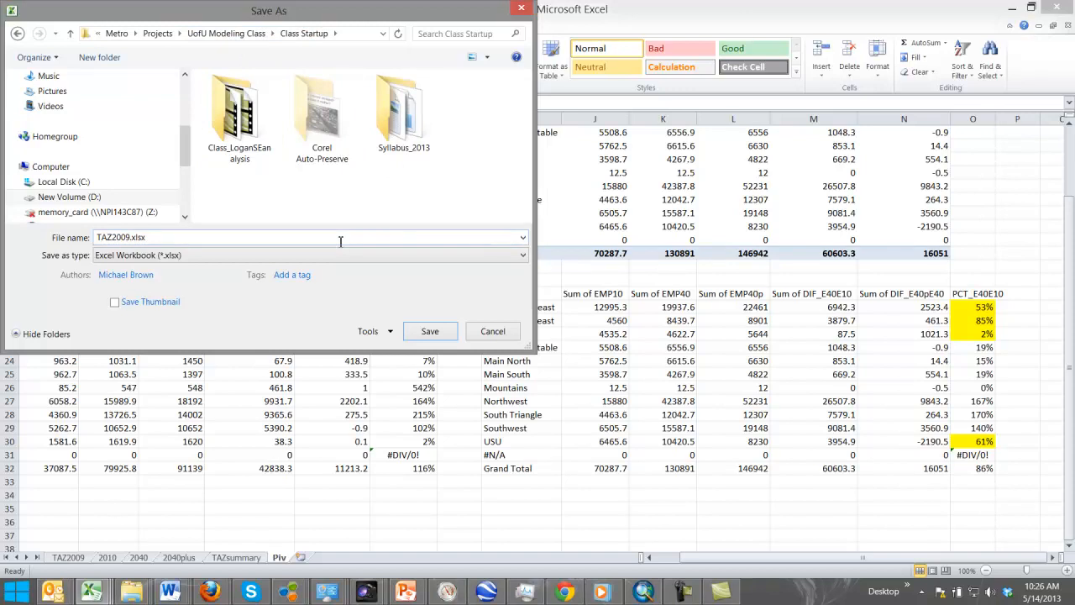
double_click(239, 113)
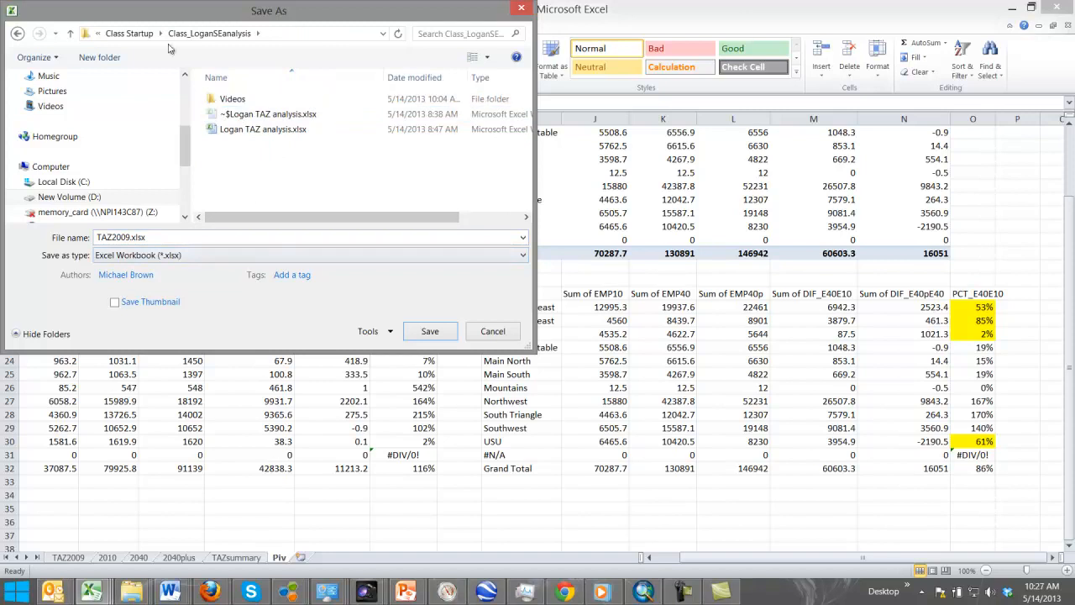
left_click(109, 58)
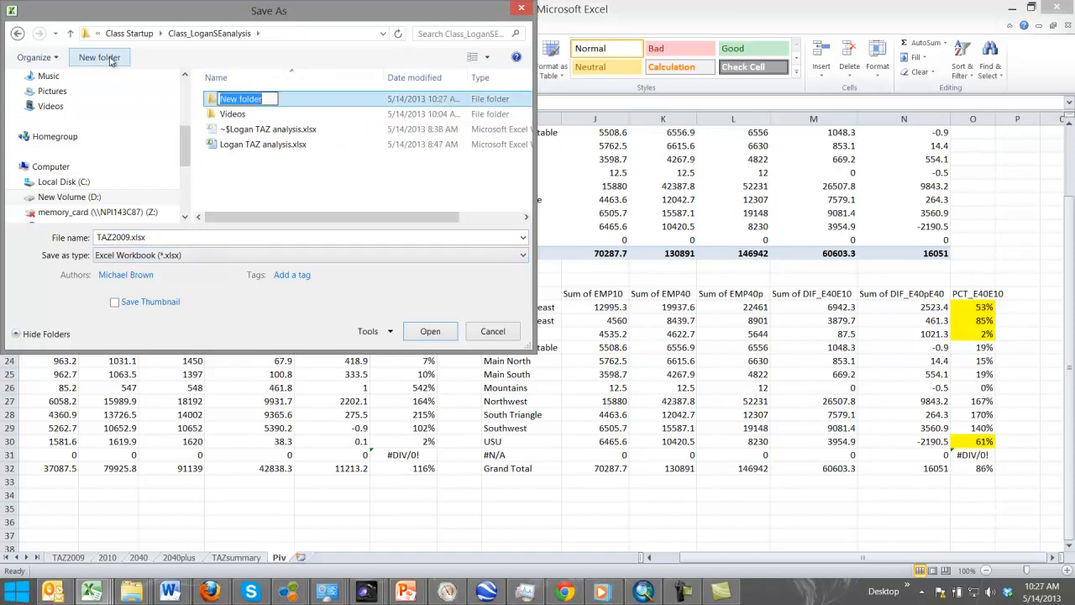
type("Output")
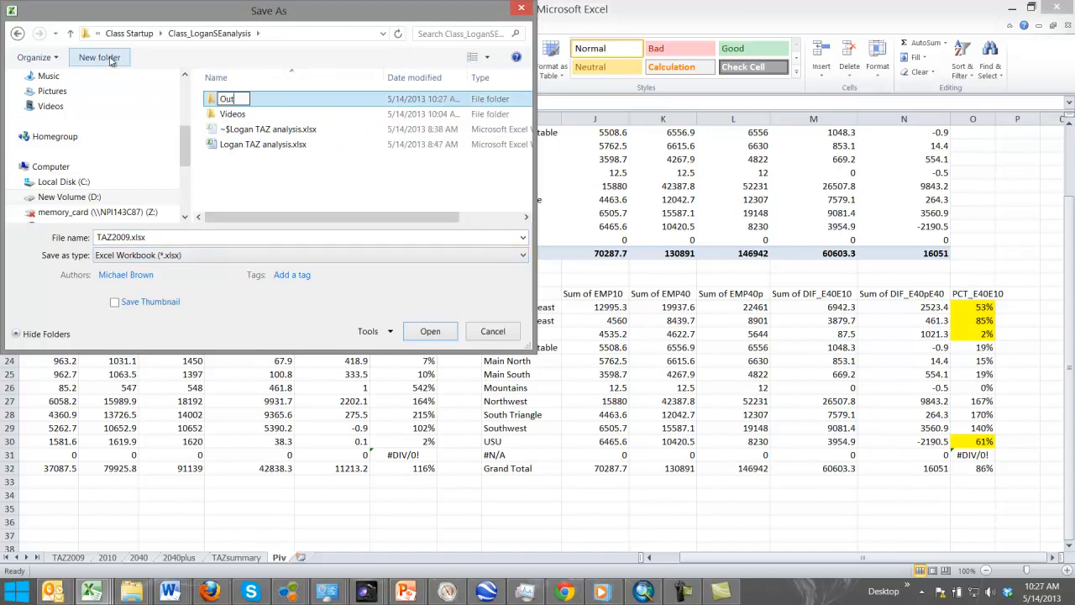
key("Return")
double_click(233, 100)
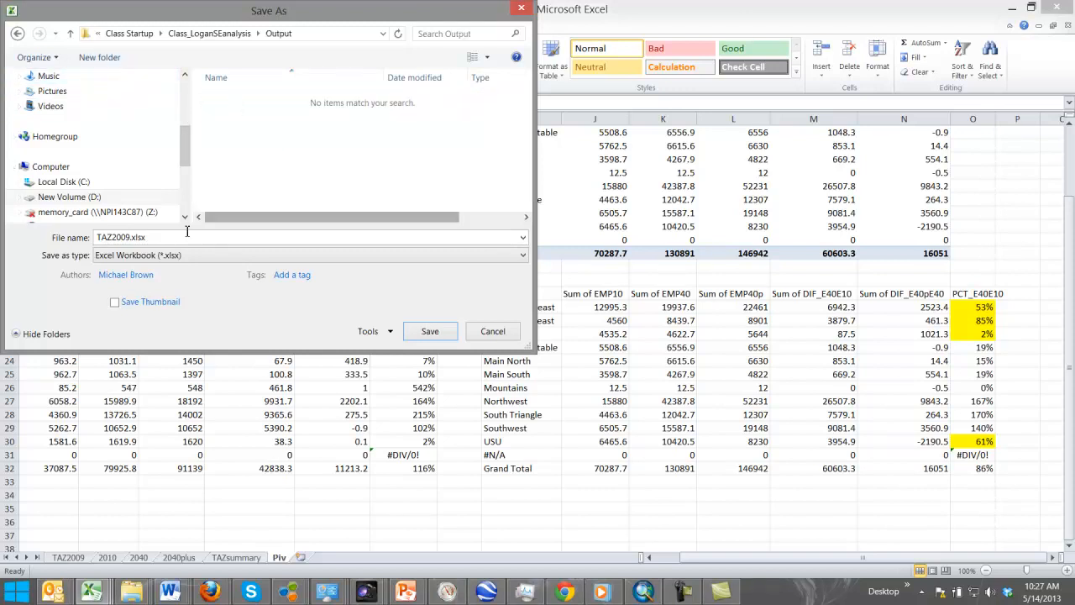
- Replace 2009 in the workbook's file name with a suffix starting with _A, keeping the TAZ prefix and .xlsx extension
left_click(126, 237)
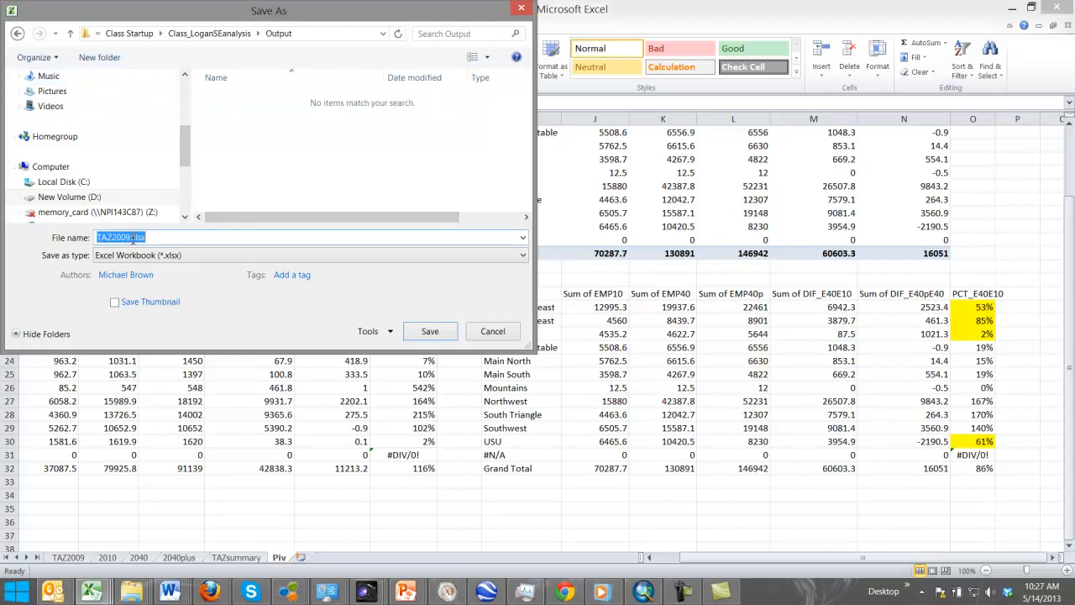
left_click(132, 239)
key("BackSpace")
key("BackSpace")
key("BackSpace")
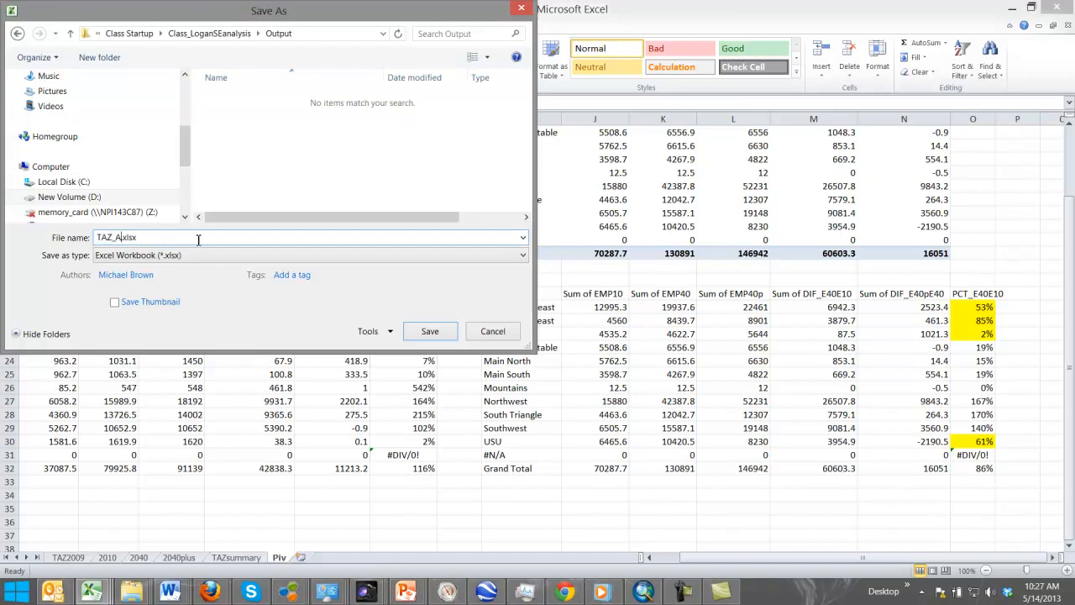